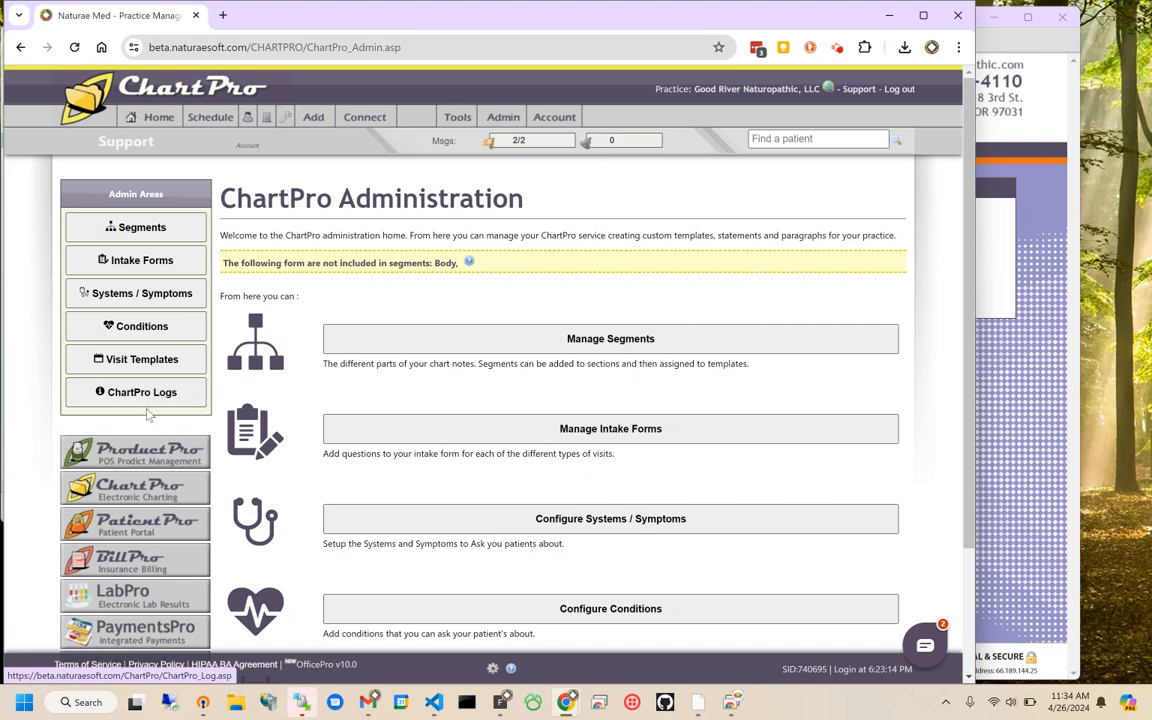
Step: Open segment administration and examine the form for adding a segment to the Subjective section, then collapse it
{"action": "left_click", "coordinate": [534, 342]}
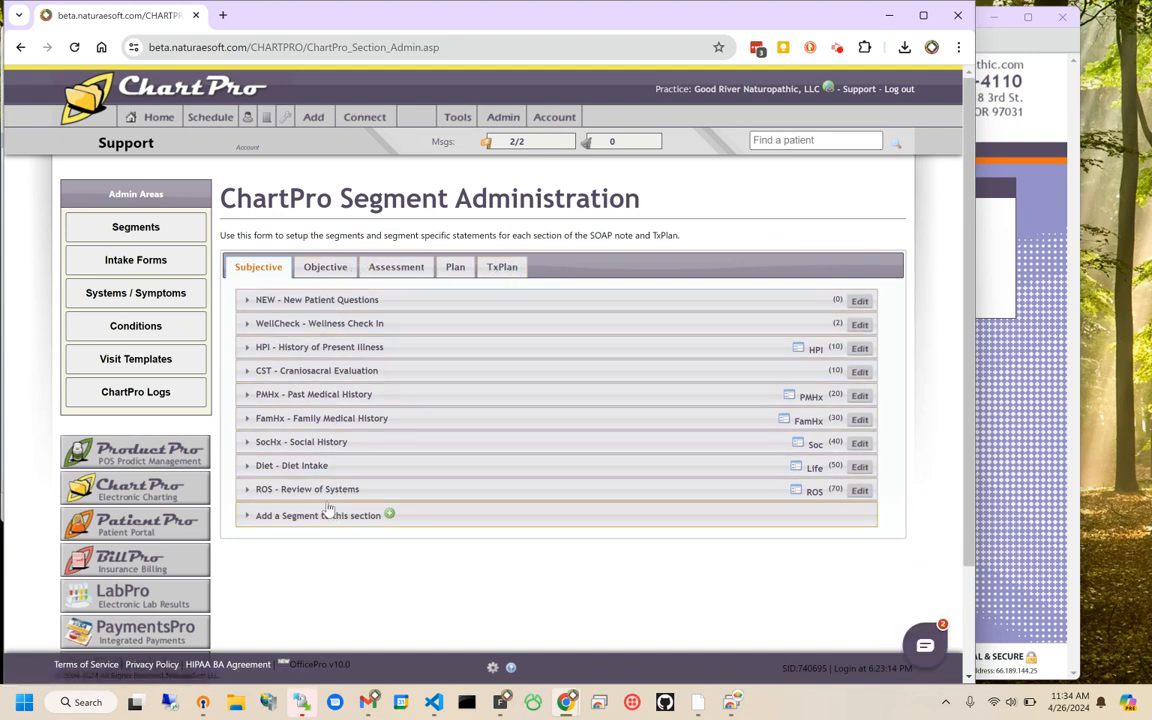
{"action": "left_click", "coordinate": [428, 520]}
{"action": "scroll", "coordinate": [437, 514], "scroll_direction": "down", "scroll_amount": 1}
{"action": "scroll", "coordinate": [443, 513], "scroll_direction": "down", "scroll_amount": 2}
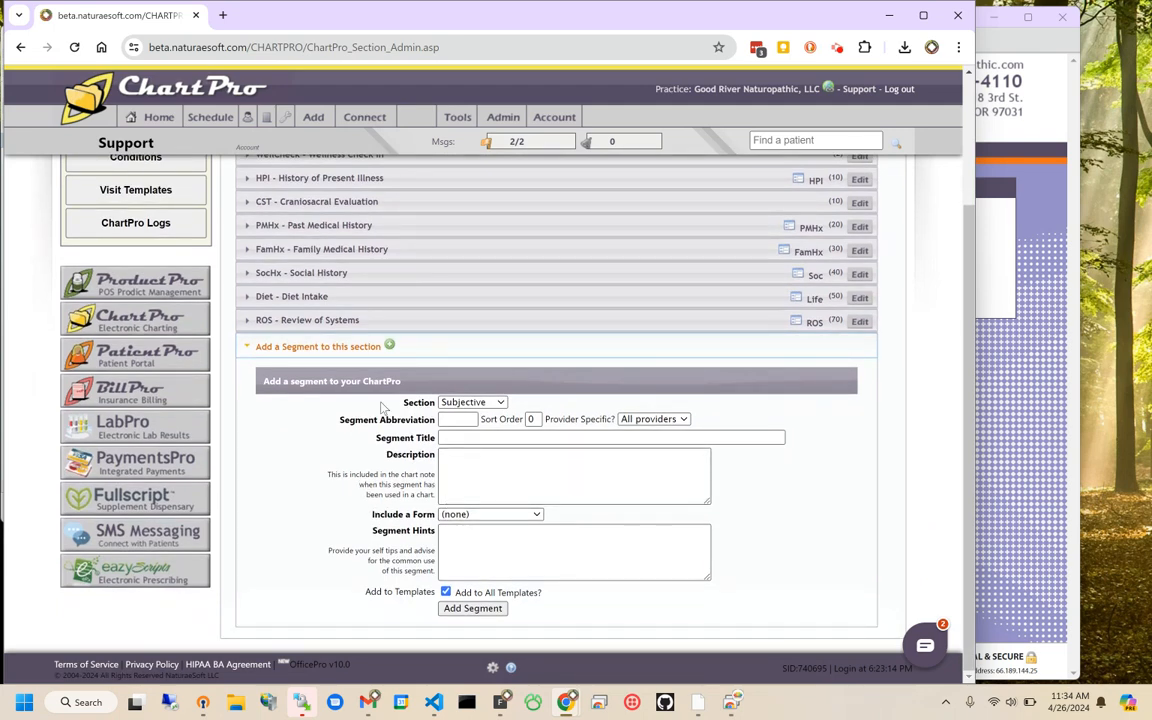
{"action": "left_click", "coordinate": [432, 350]}
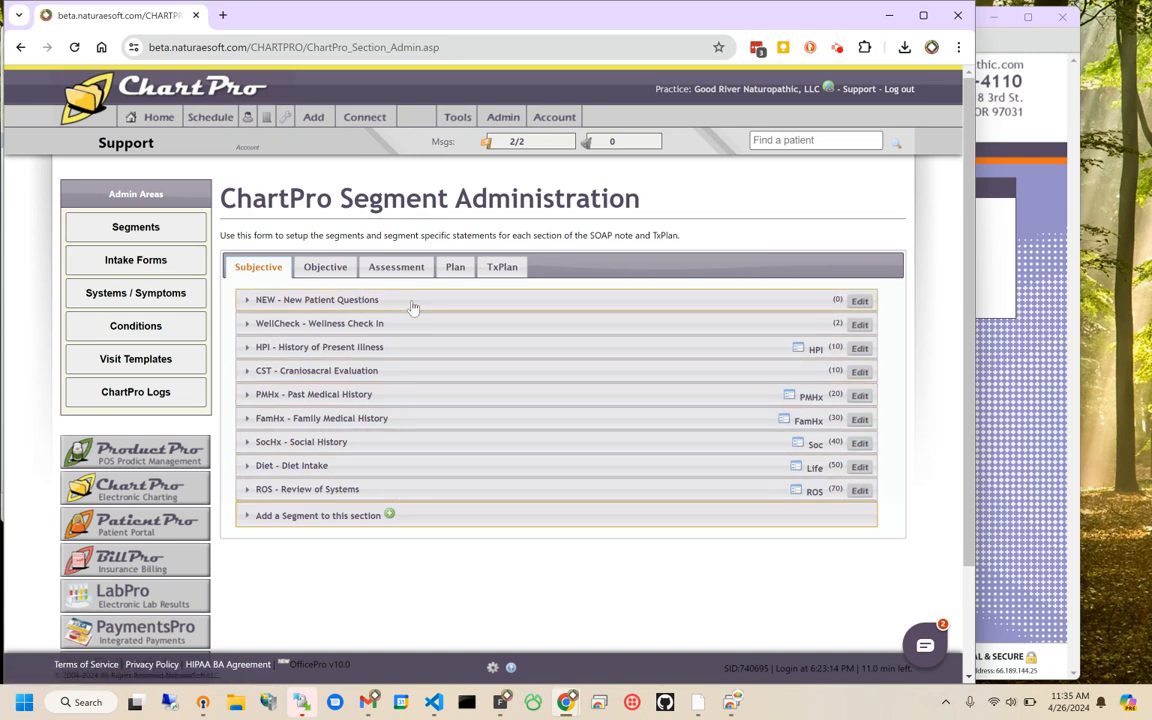
Step: Open the intake form administration and review the New Patient Questions and Wellness Check In questions with their answer types
{"action": "left_click", "coordinate": [114, 262]}
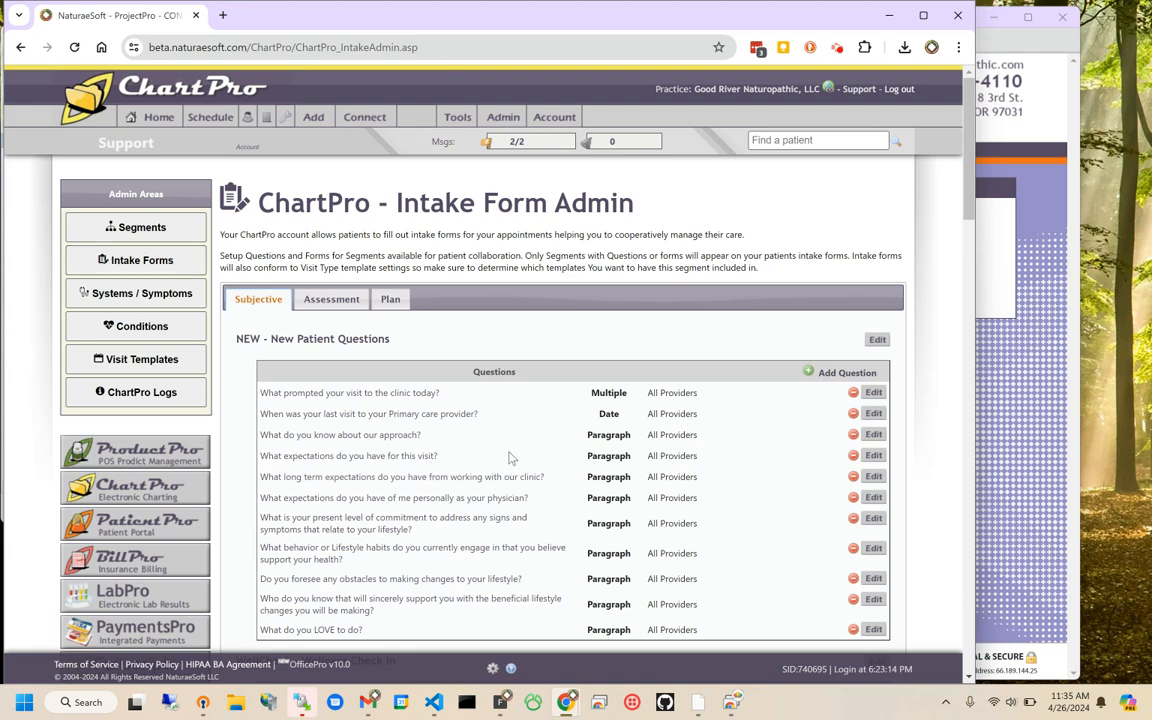
{"action": "scroll", "coordinate": [505, 451], "scroll_direction": "down", "scroll_amount": 1}
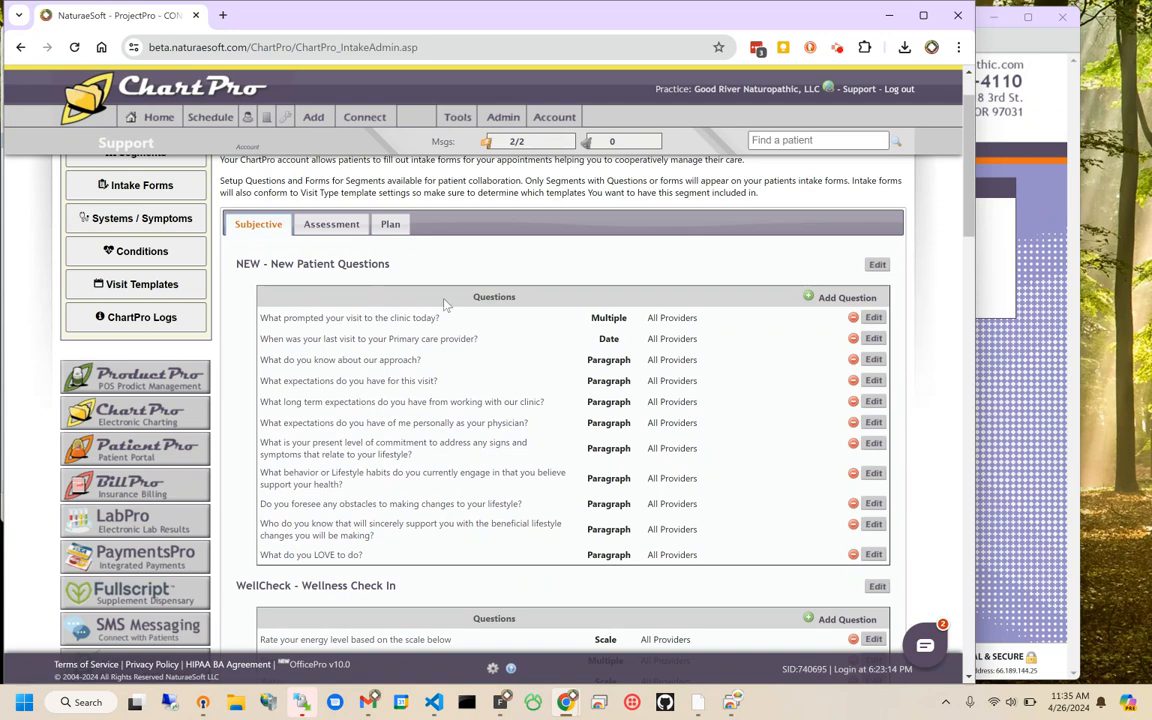
{"action": "scroll", "coordinate": [404, 275], "scroll_direction": "down", "scroll_amount": 1}
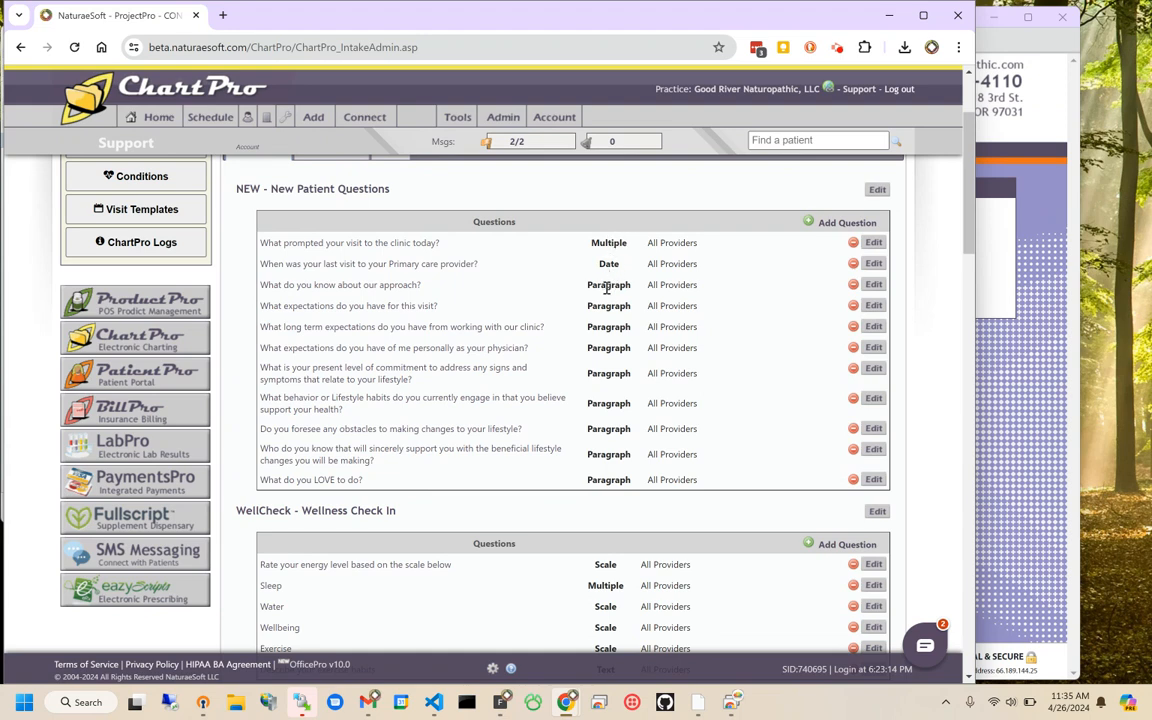
{"action": "scroll", "coordinate": [607, 287], "scroll_direction": "down", "scroll_amount": 2}
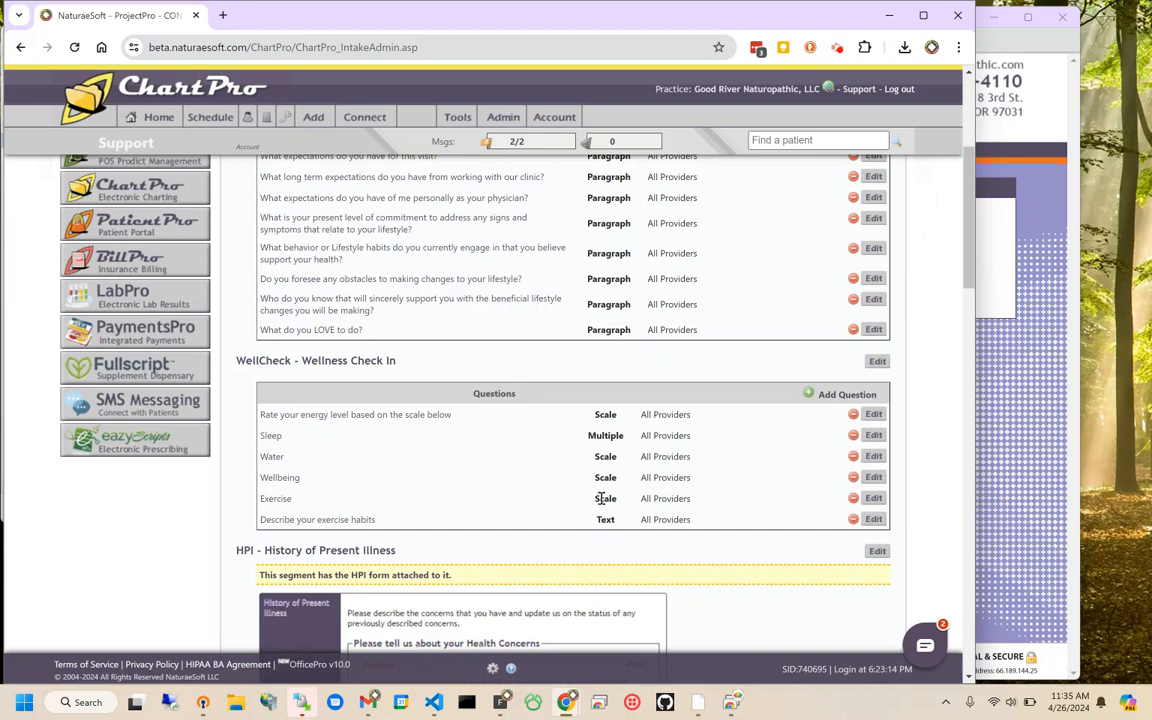
Step: Inspect the settings and multiple-choice options of the question "What prompted your visit to the clinic today?" and close them without saving
{"action": "scroll", "coordinate": [604, 498], "scroll_direction": "up", "scroll_amount": 3}
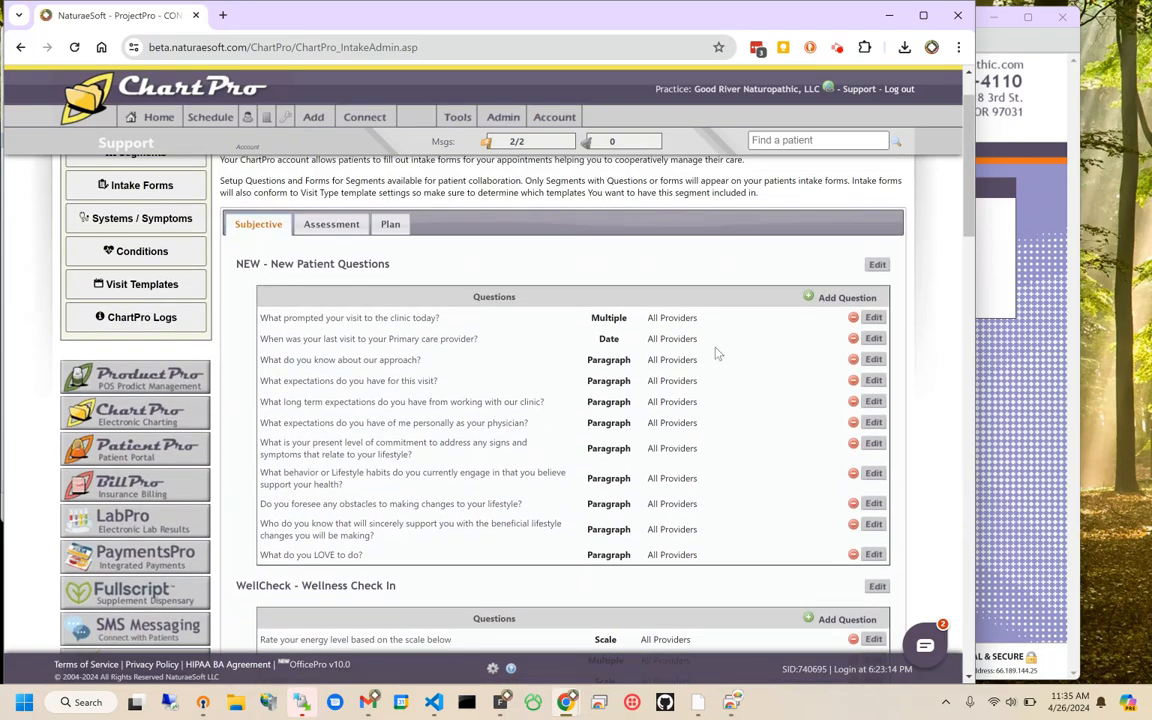
{"action": "left_click", "coordinate": [874, 318]}
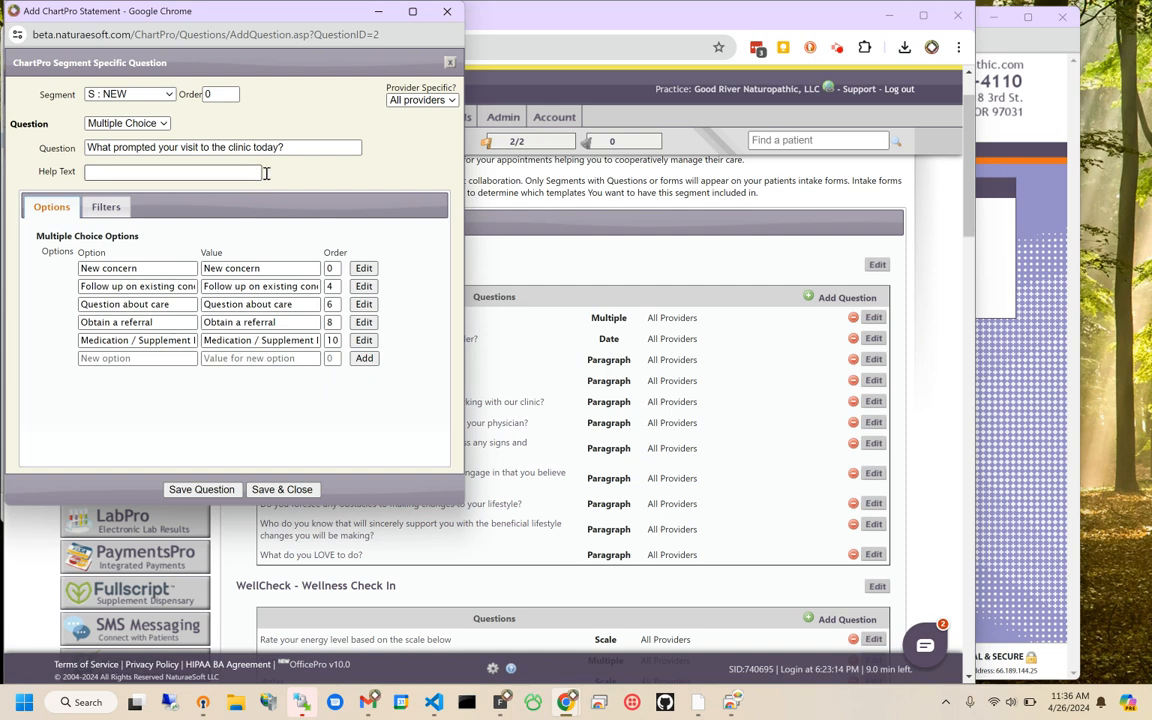
{"action": "left_click", "coordinate": [449, 62]}
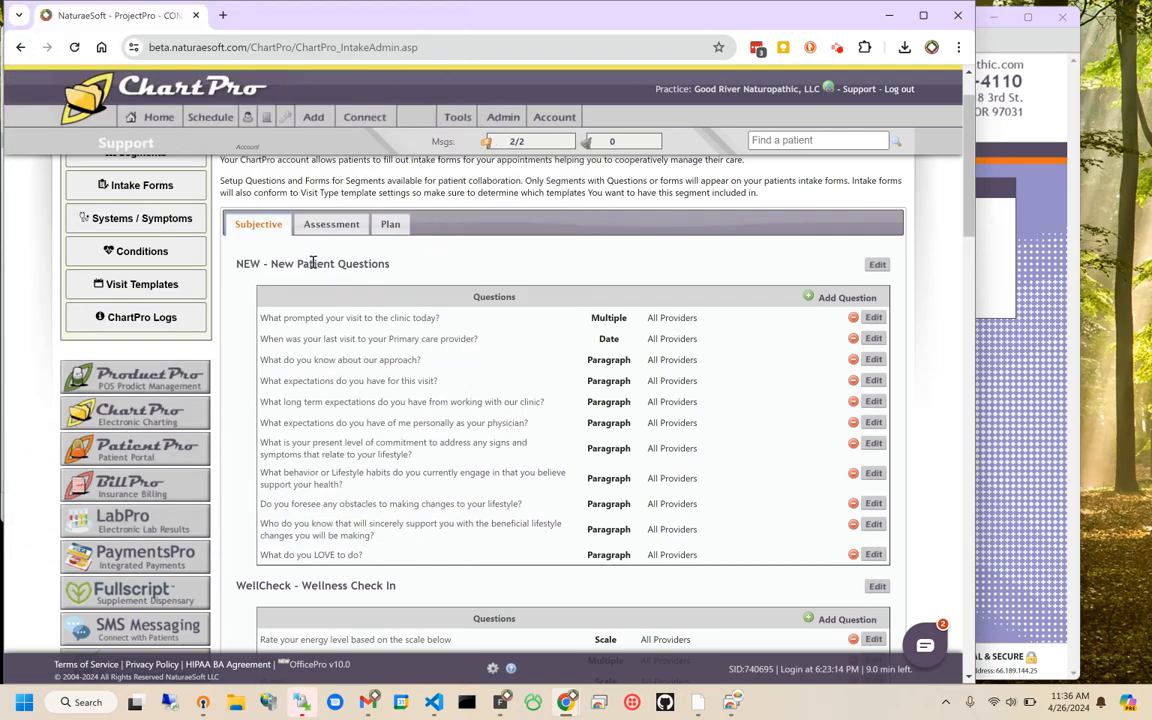
Step: Examine the questions and attached forms of the HPI, Craniosacral Evaluation, Past Medical History and Family Medical History segments
{"action": "scroll", "coordinate": [313, 262], "scroll_direction": "down", "scroll_amount": 5}
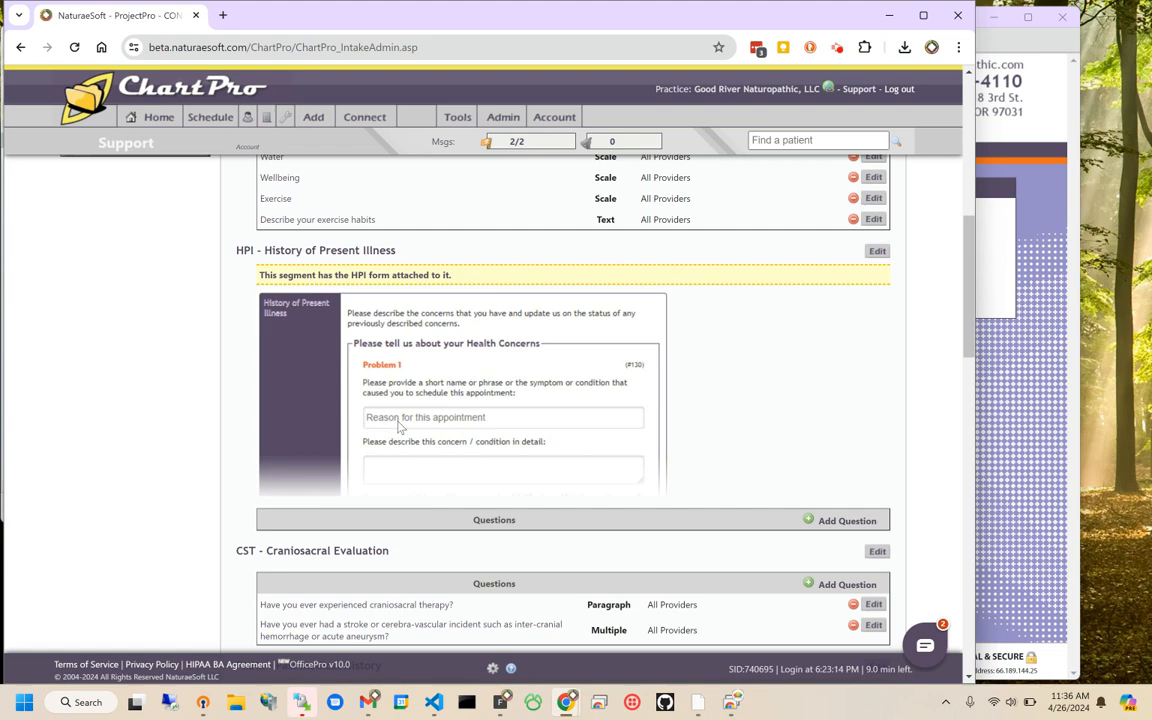
{"action": "scroll", "coordinate": [484, 385], "scroll_direction": "down", "scroll_amount": 3}
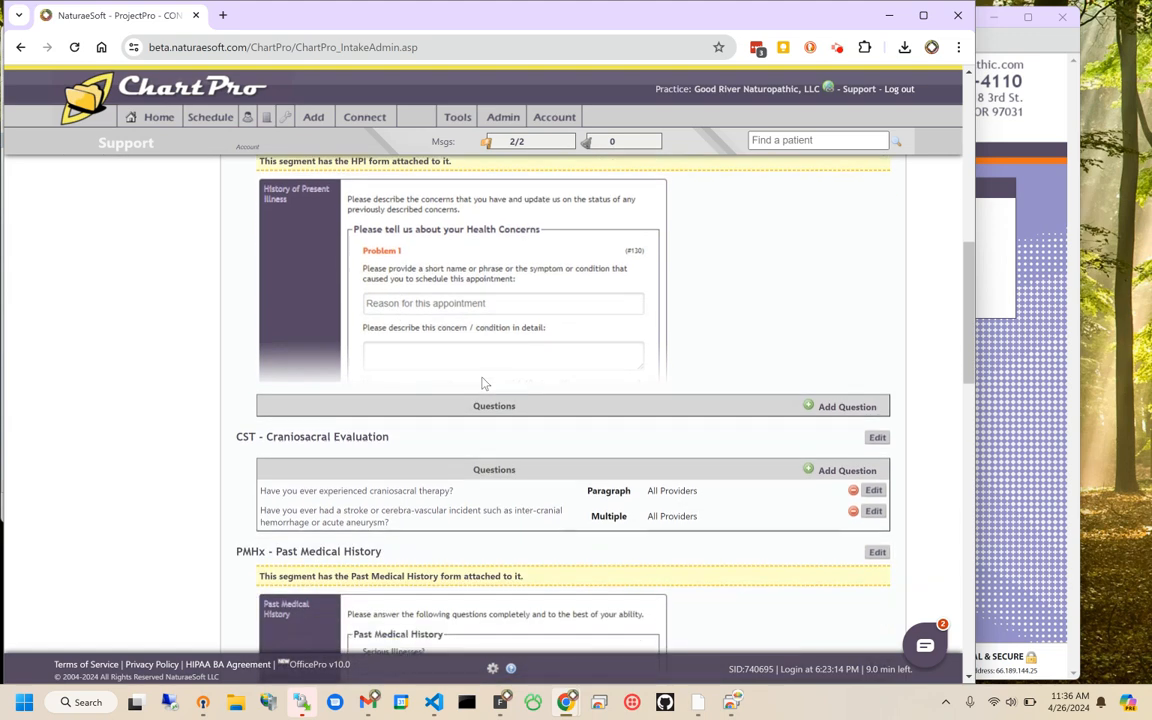
{"action": "scroll", "coordinate": [460, 340], "scroll_direction": "up", "scroll_amount": 3}
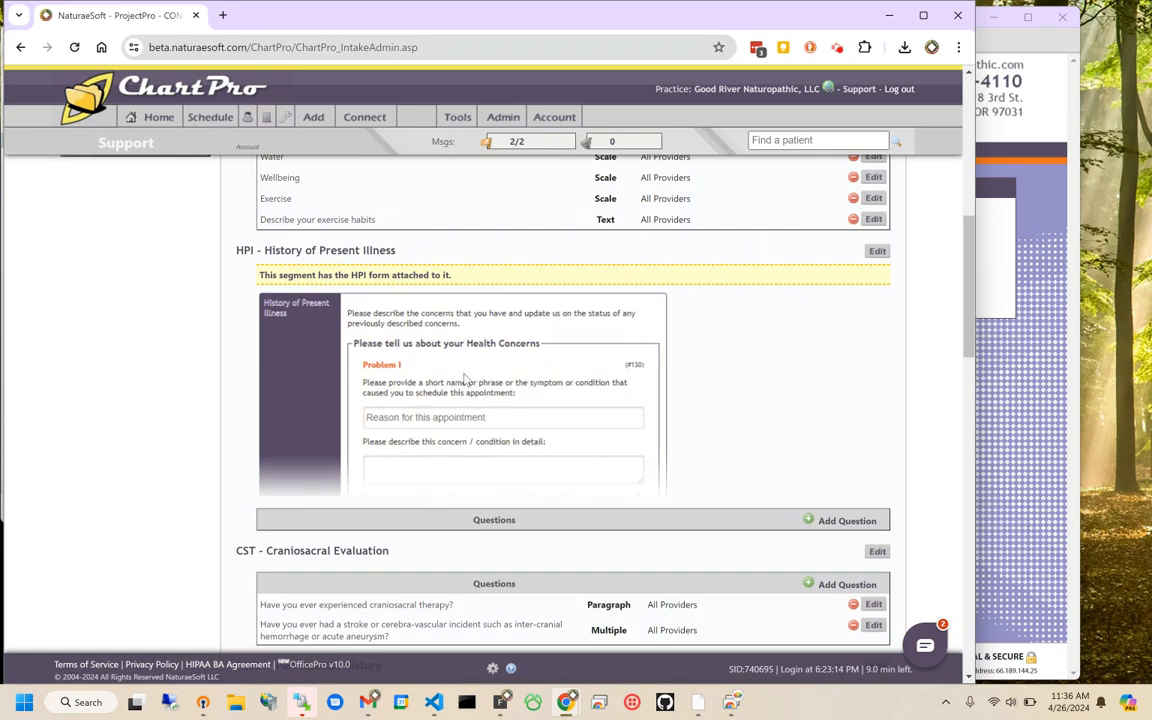
{"action": "scroll", "coordinate": [463, 377], "scroll_direction": "down", "scroll_amount": 6}
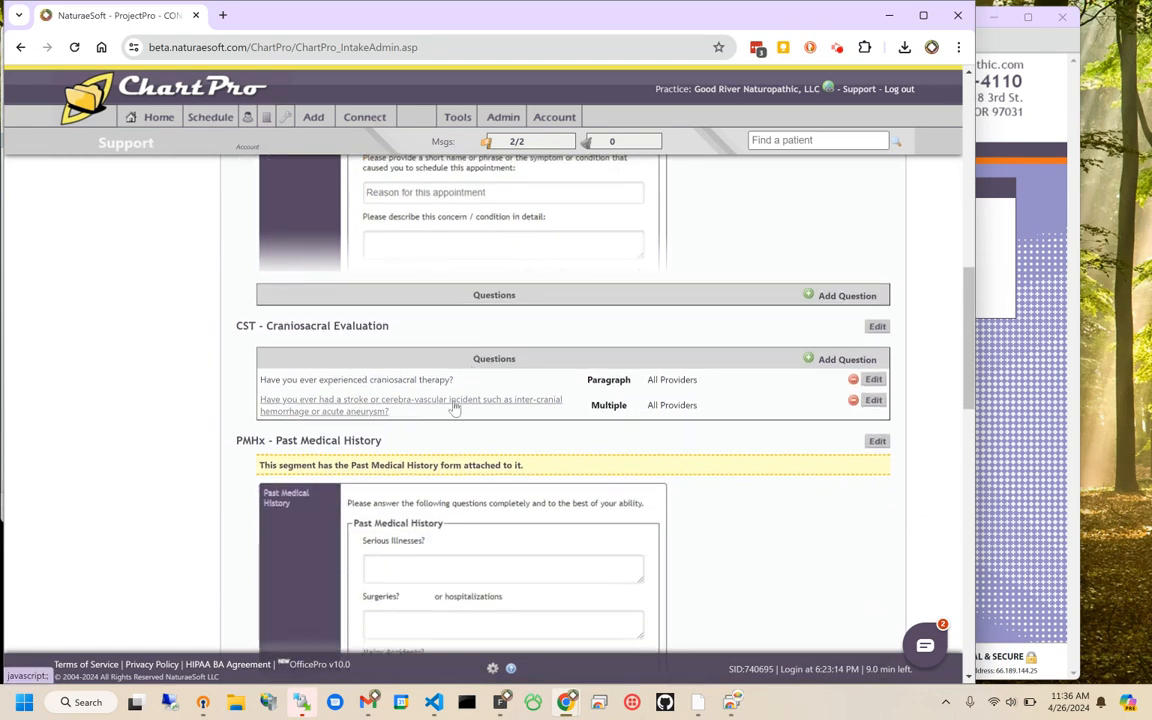
{"action": "scroll", "coordinate": [465, 403], "scroll_direction": "down", "scroll_amount": 2}
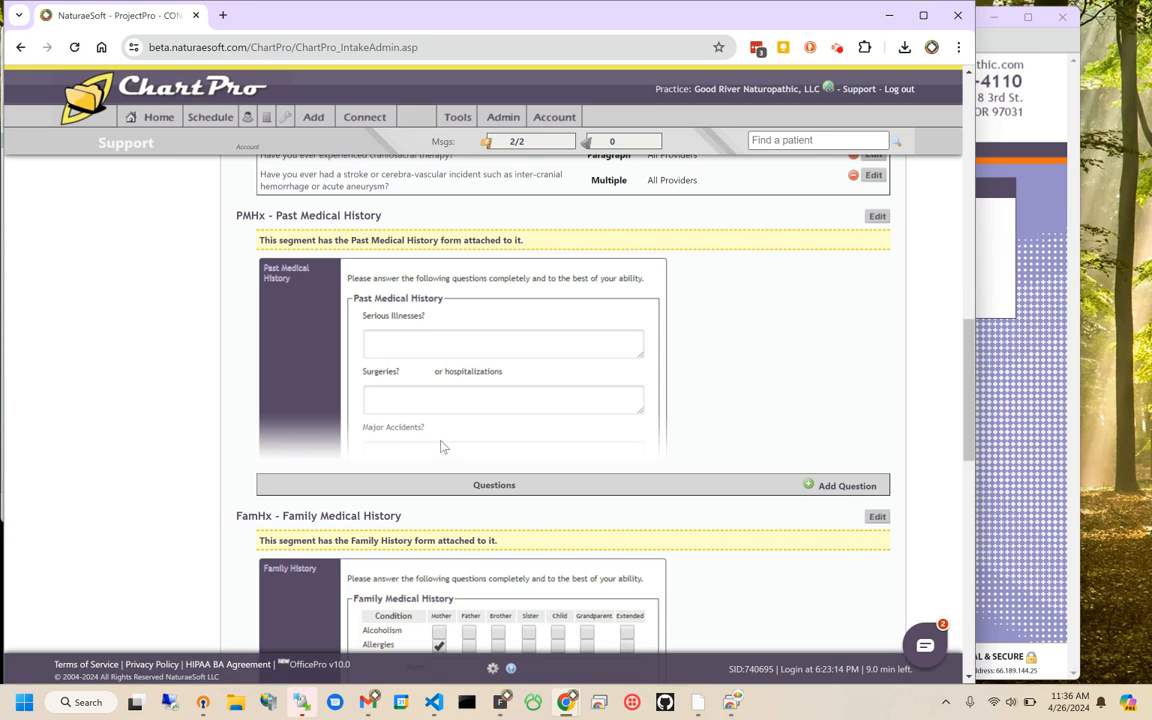
{"action": "scroll", "coordinate": [458, 385], "scroll_direction": "down", "scroll_amount": 3}
{"action": "scroll", "coordinate": [458, 385], "scroll_direction": "up", "scroll_amount": 3}
{"action": "scroll", "coordinate": [453, 400], "scroll_direction": "up", "scroll_amount": 10}
{"action": "scroll", "coordinate": [257, 376], "scroll_direction": "up", "scroll_amount": 2}
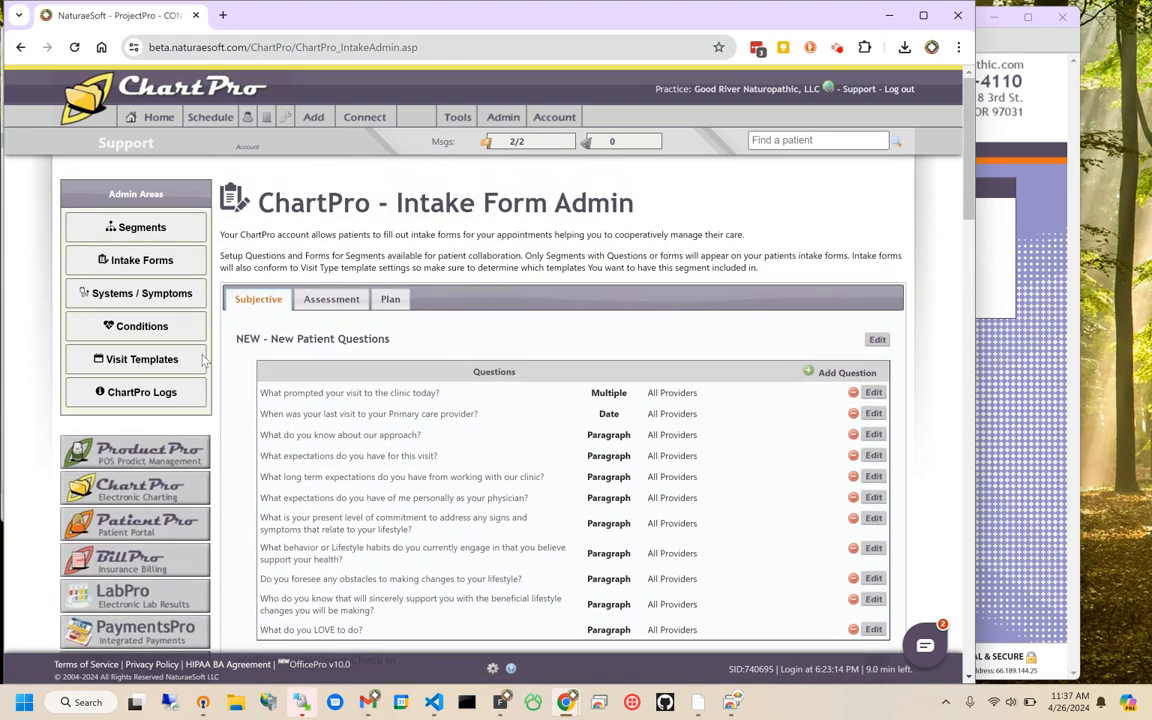
Step: View the conditions list for family and past medical history, then return to the Family Medical History segment in the intake forms
{"action": "left_click", "coordinate": [143, 328]}
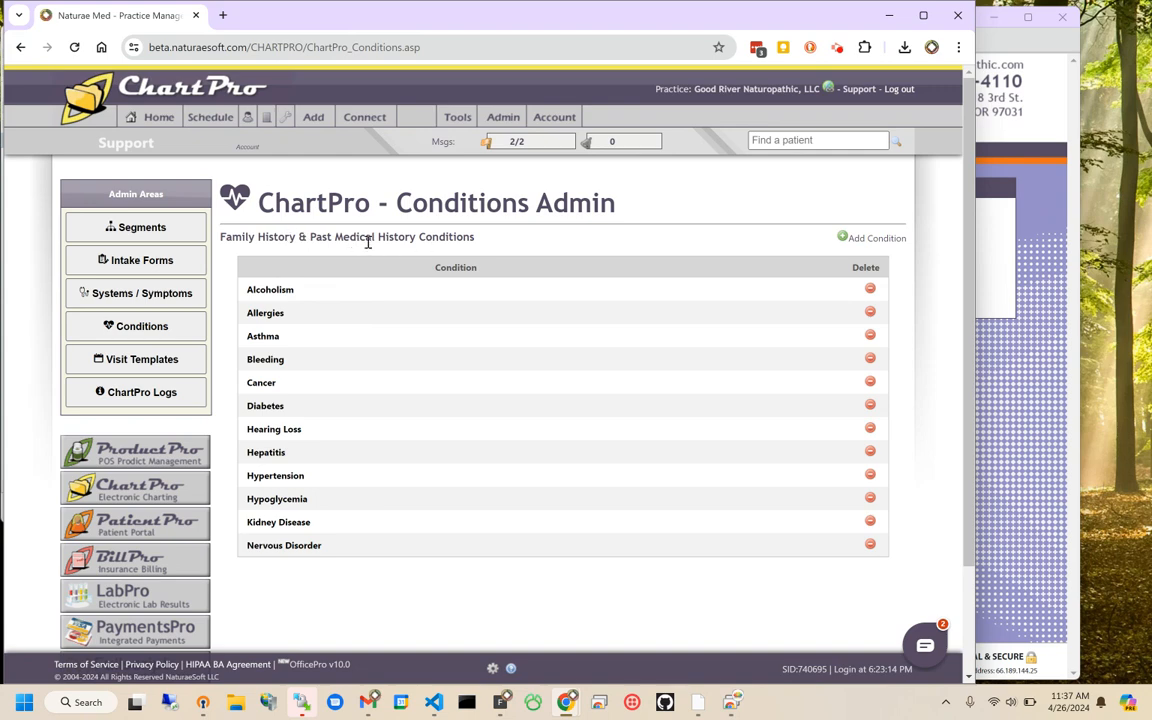
{"action": "left_click", "coordinate": [120, 259]}
{"action": "scroll", "coordinate": [499, 374], "scroll_direction": "down", "scroll_amount": 20}
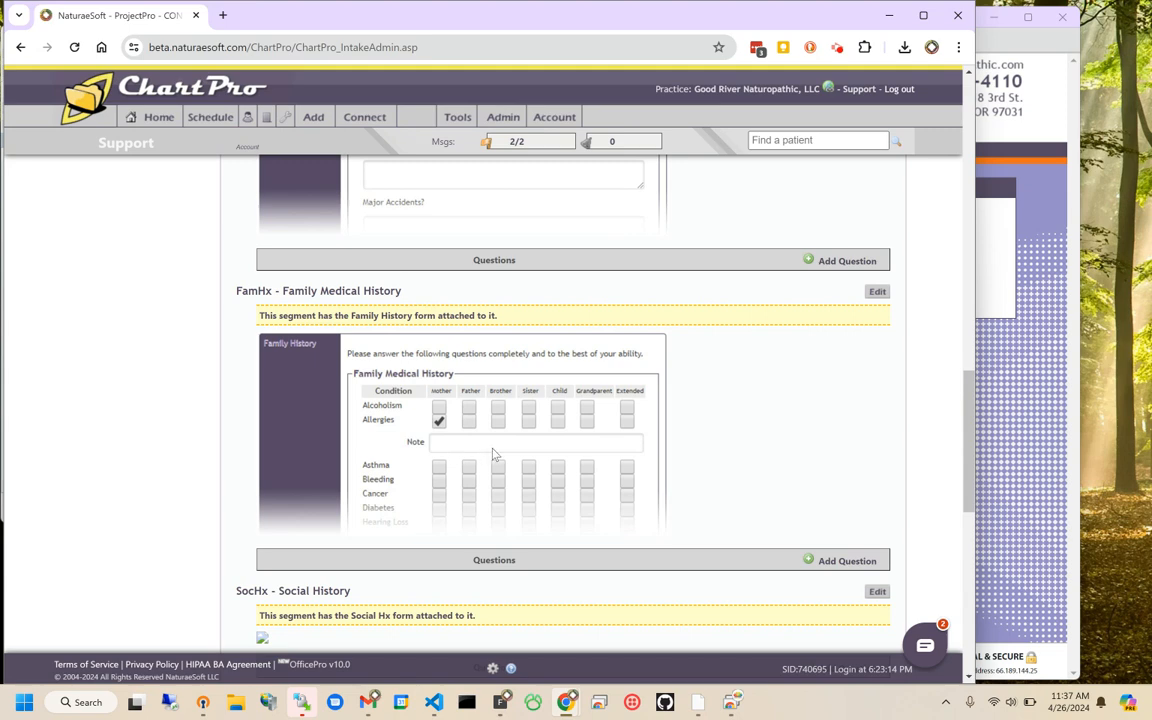
Step: Review the forms attached to the Social History, Diet Intake and Review of Systems segments of the intake form
{"action": "scroll", "coordinate": [491, 457], "scroll_direction": "down", "scroll_amount": 6}
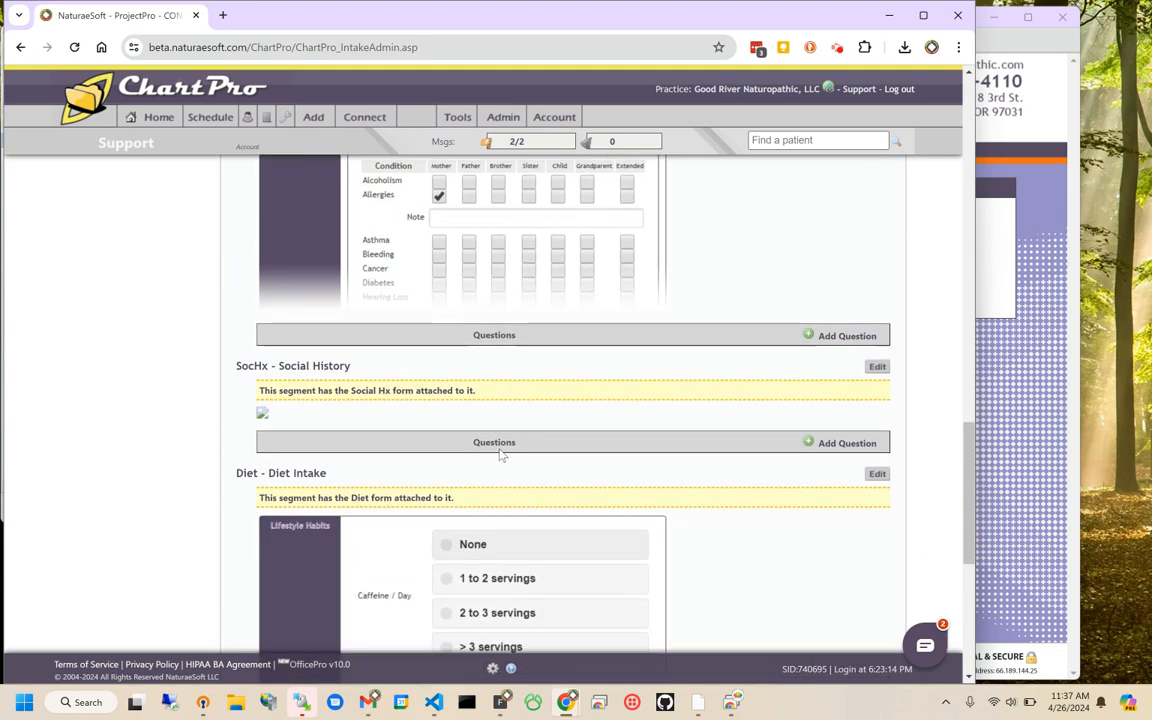
{"action": "scroll", "coordinate": [503, 450], "scroll_direction": "down", "scroll_amount": 3}
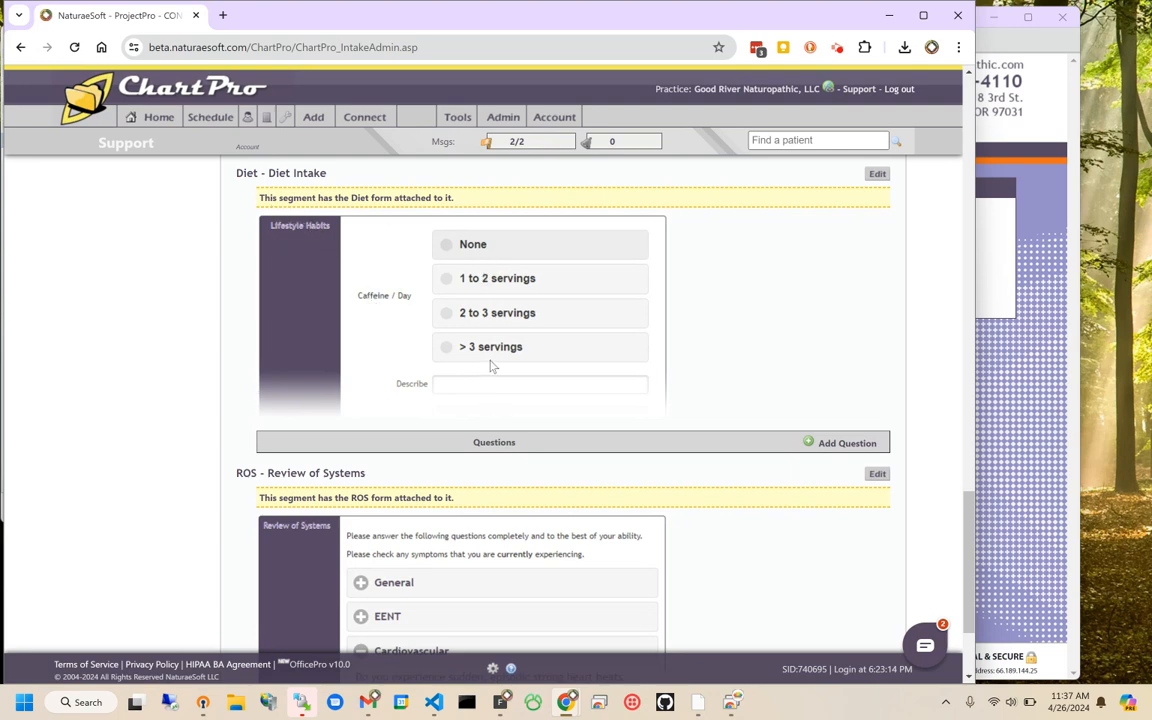
{"action": "scroll", "coordinate": [453, 400], "scroll_direction": "down", "scroll_amount": 3}
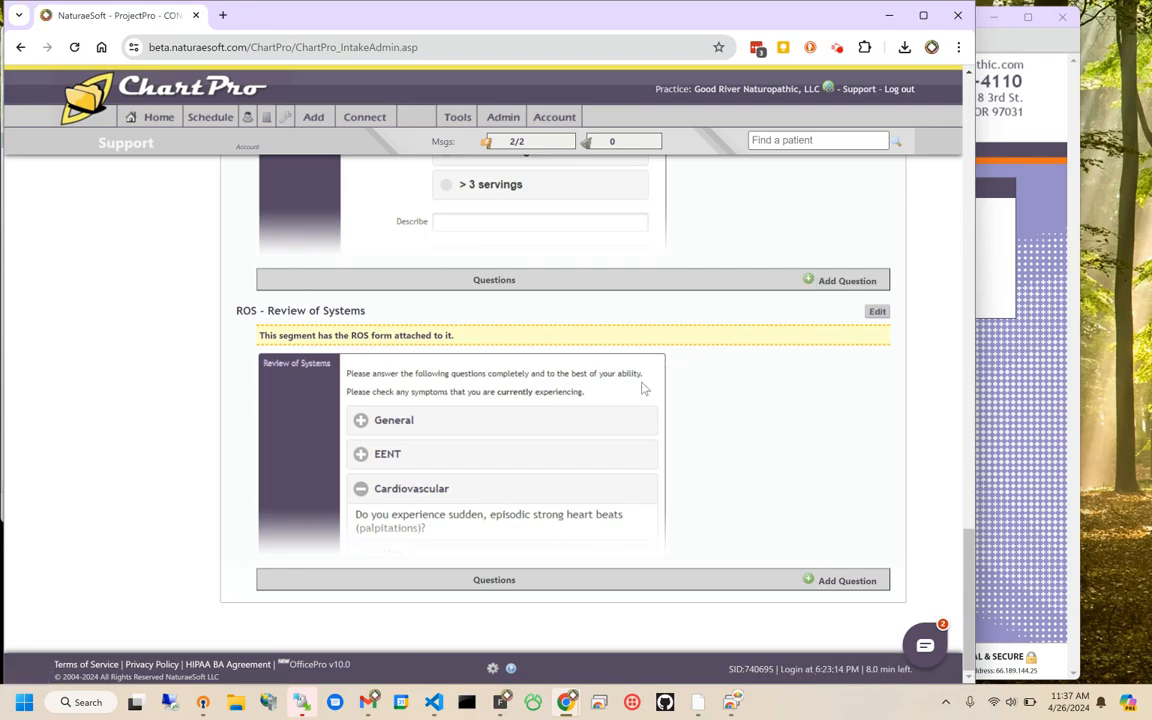
{"action": "scroll", "coordinate": [645, 370], "scroll_direction": "up", "scroll_amount": 15}
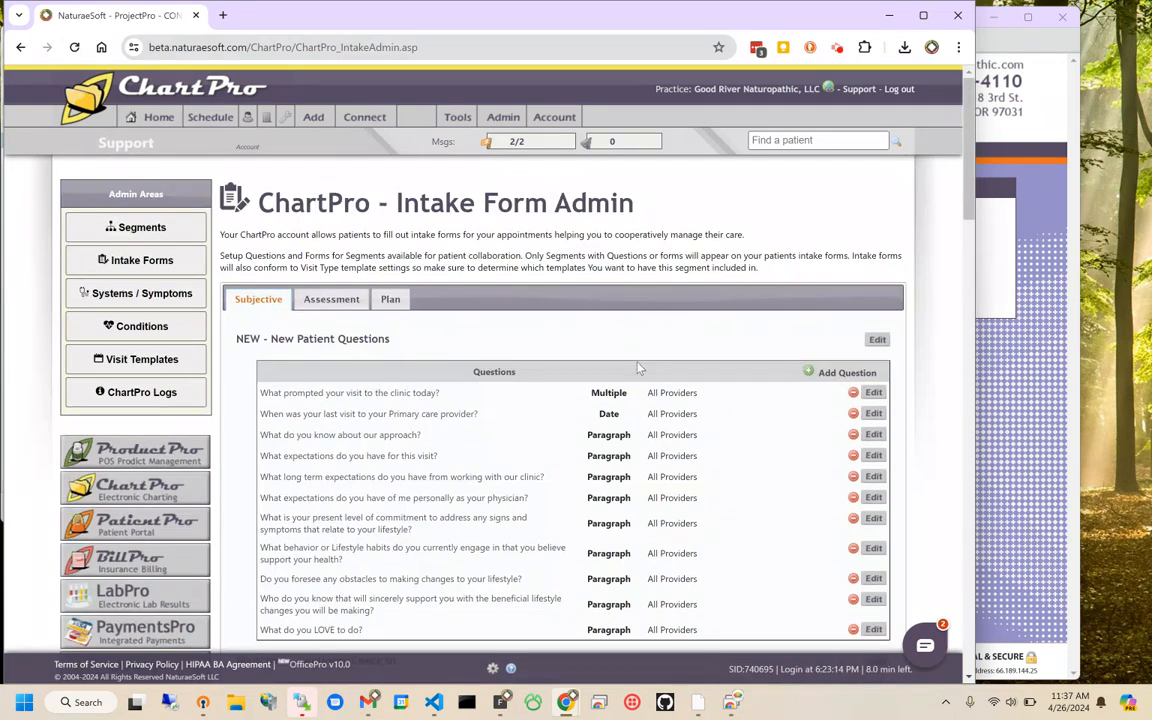
{"action": "scroll", "coordinate": [640, 368], "scroll_direction": "down", "scroll_amount": 3}
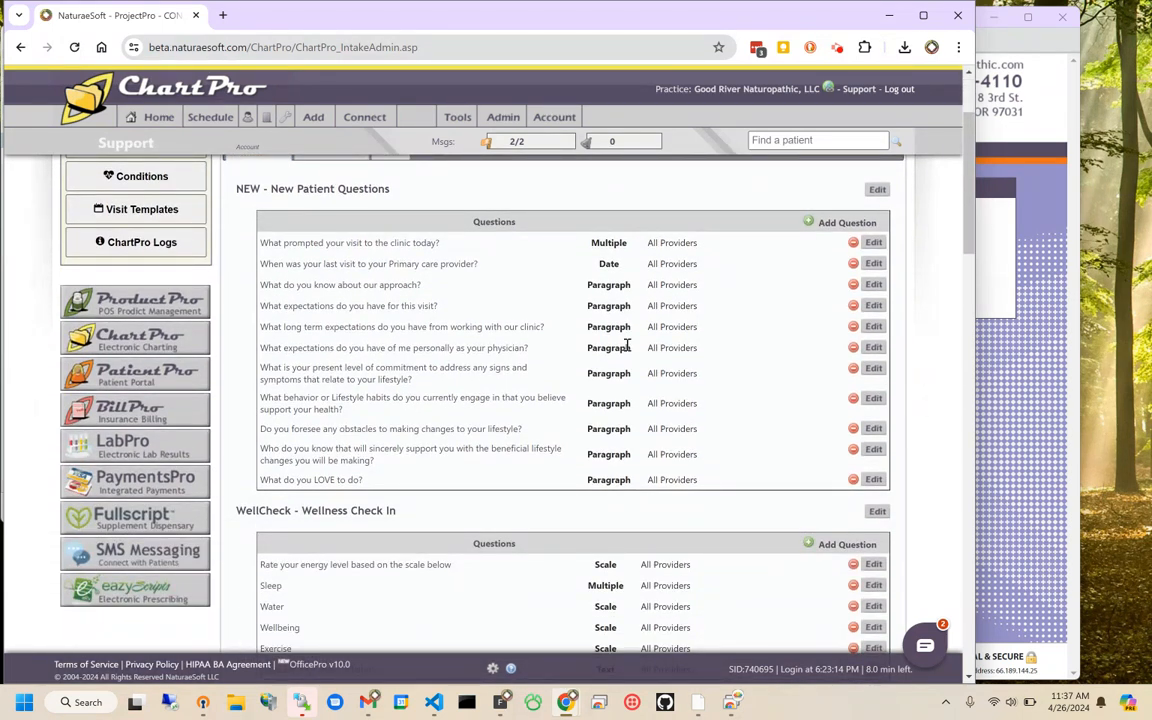
{"action": "scroll", "coordinate": [200, 300], "scroll_direction": "up", "scroll_amount": 3}
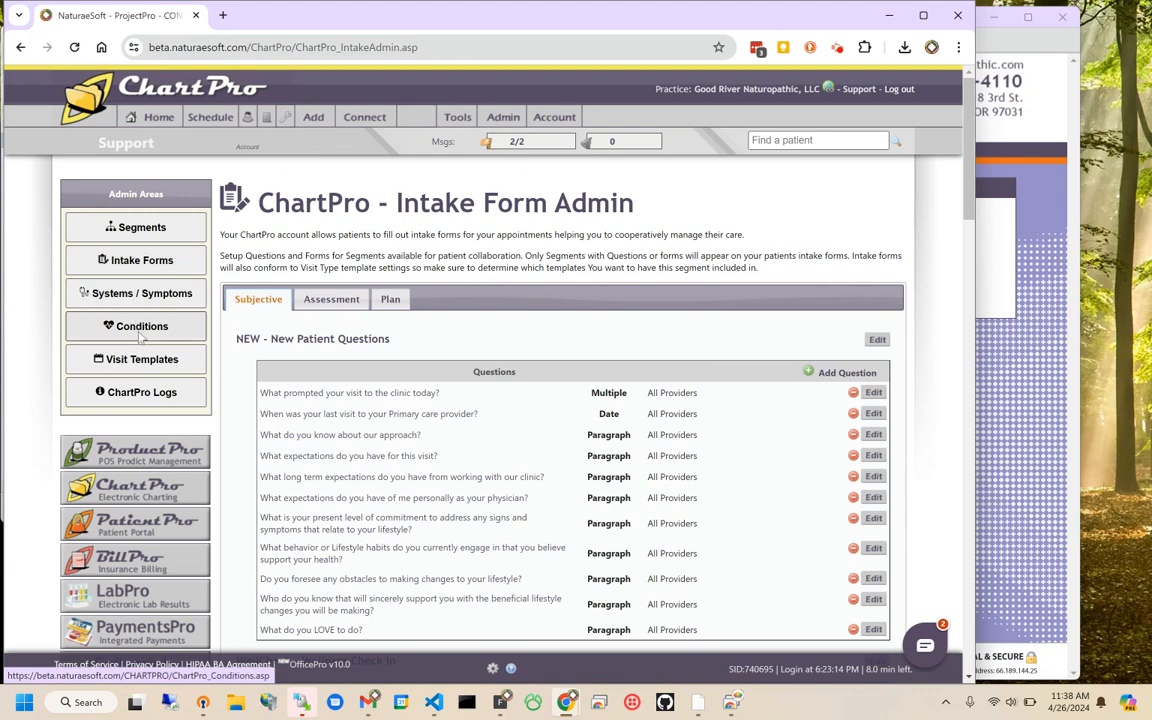
Step: Open the systems and symptoms administration, browse the body systems, and examine the Gastrointestinal symptoms, questions and severity values
{"action": "left_click", "coordinate": [138, 295]}
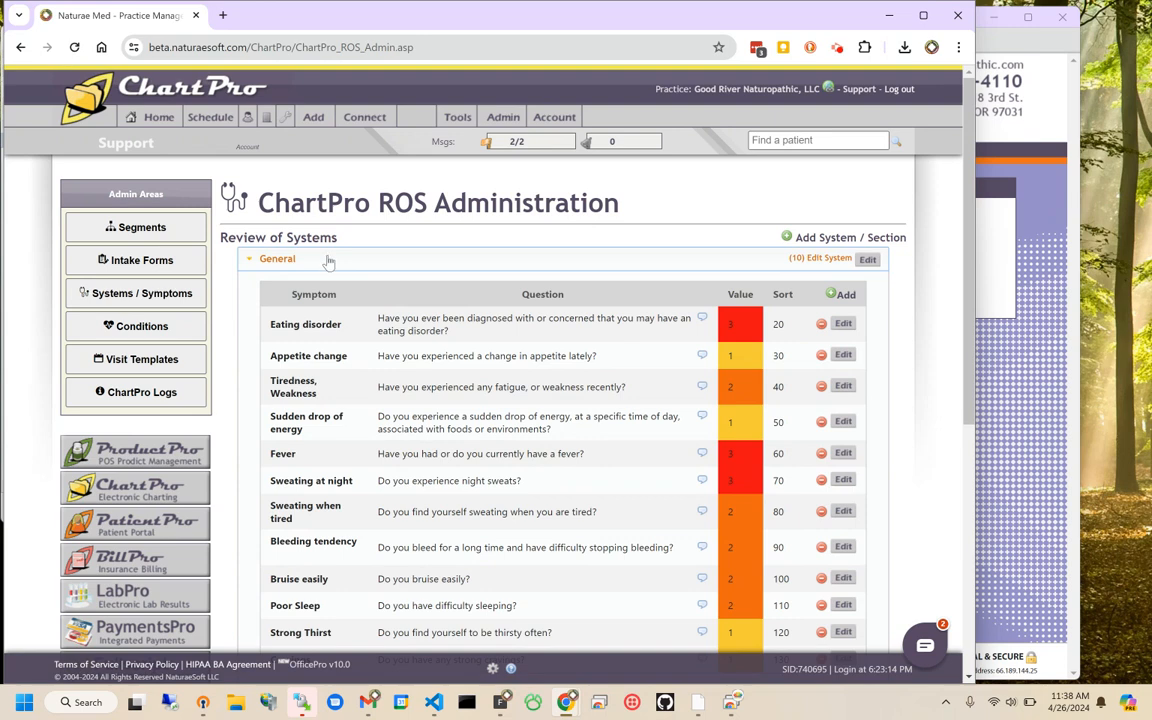
{"action": "left_click", "coordinate": [252, 257]}
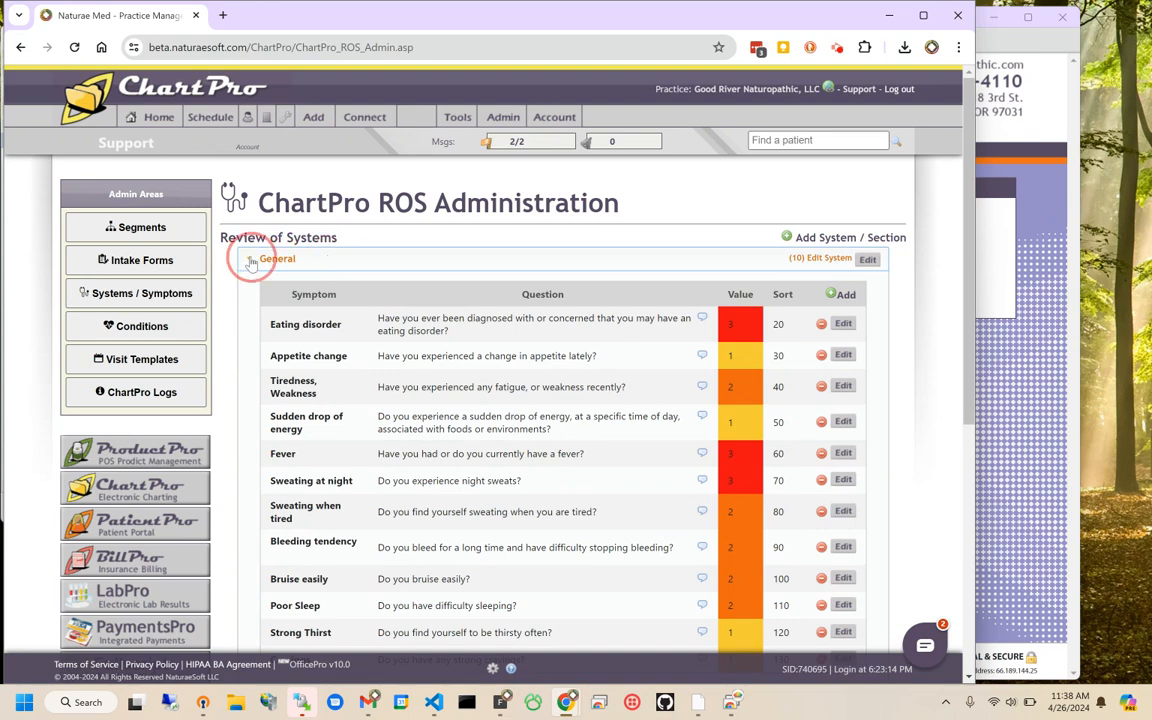
{"action": "scroll", "coordinate": [381, 373], "scroll_direction": "down", "scroll_amount": 4}
{"action": "left_click", "coordinate": [273, 378]}
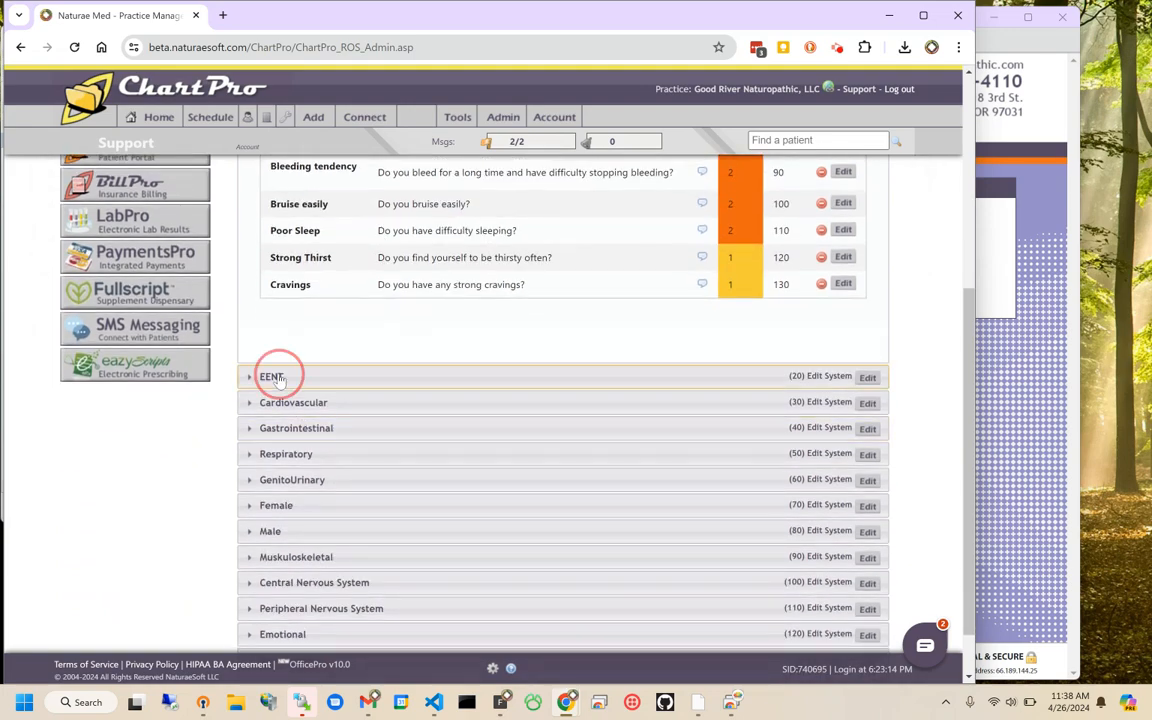
{"action": "left_click", "coordinate": [326, 399]}
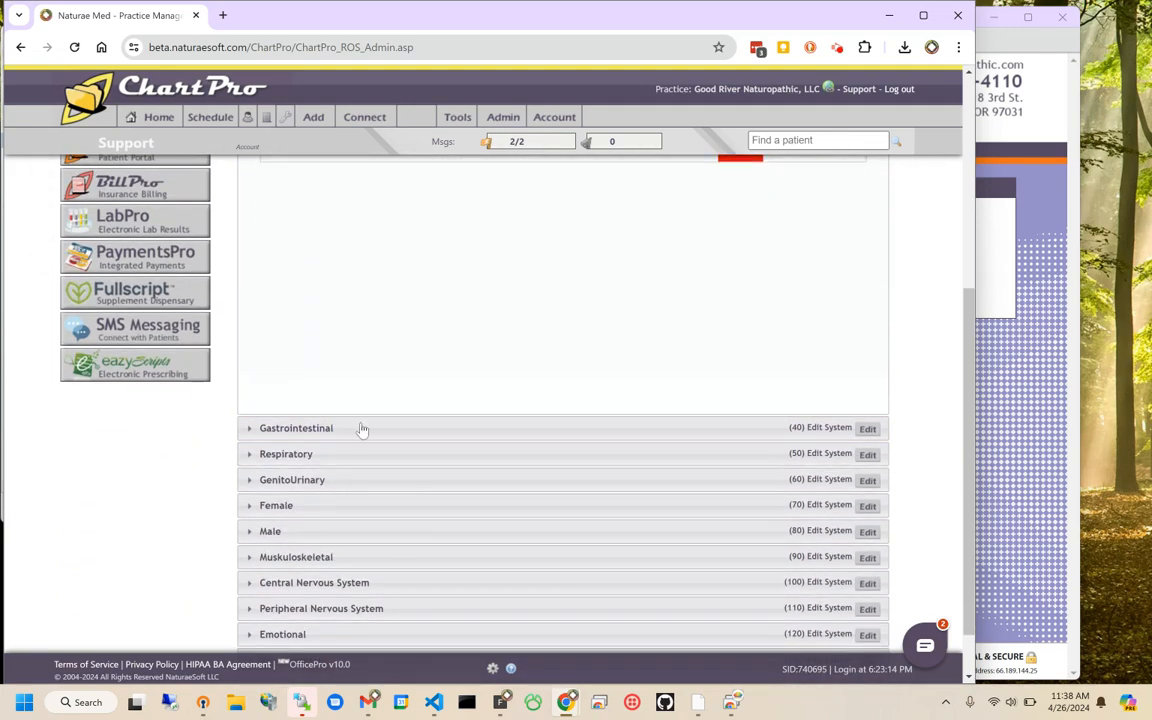
{"action": "left_click", "coordinate": [347, 427]}
{"action": "scroll", "coordinate": [404, 440], "scroll_direction": "up", "scroll_amount": 4}
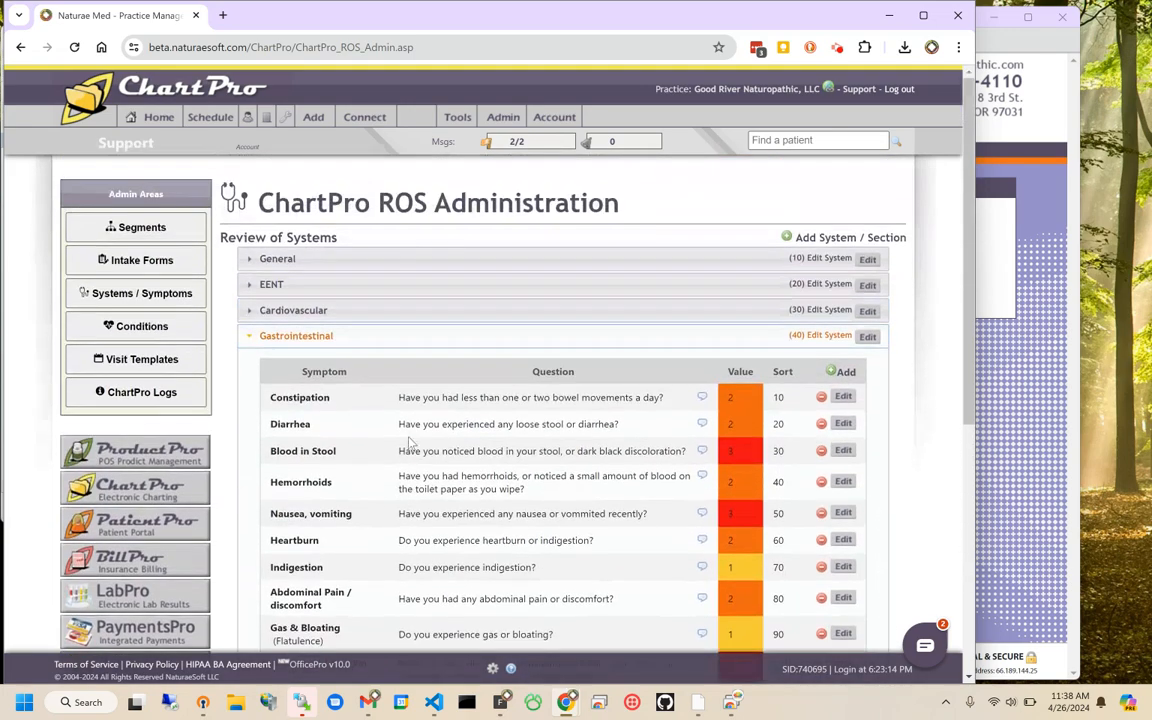
{"action": "scroll", "coordinate": [365, 397], "scroll_direction": "down", "scroll_amount": 3}
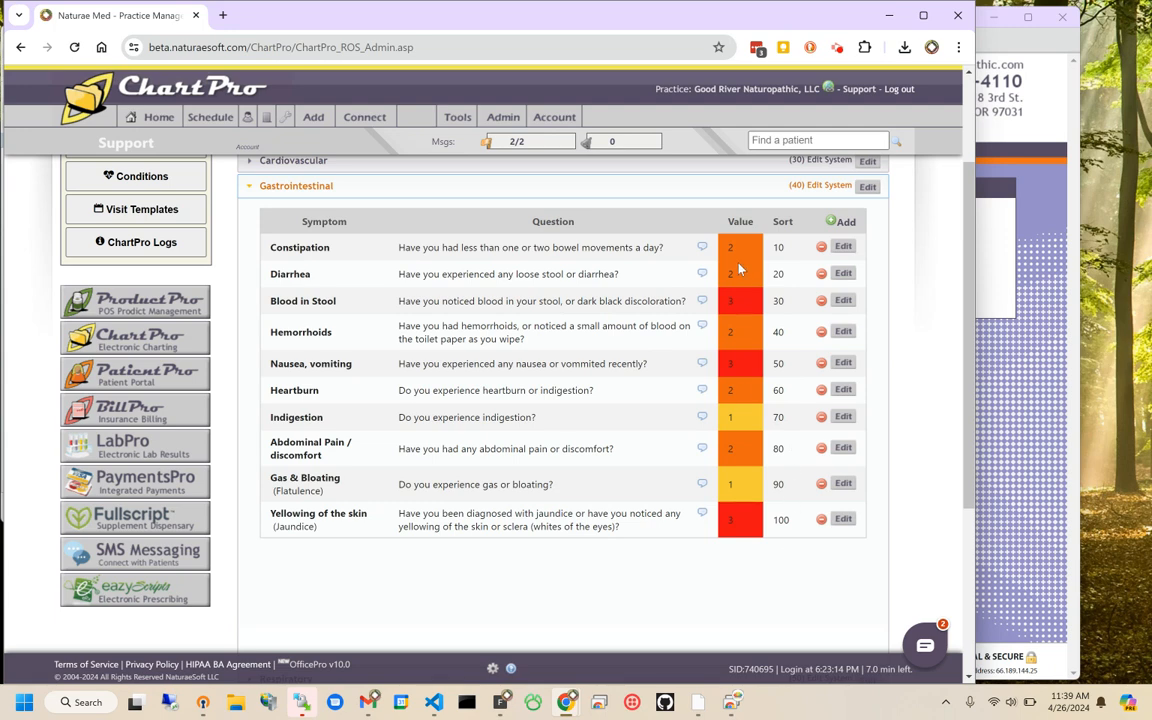
{"action": "scroll", "coordinate": [640, 460], "scroll_direction": "down", "scroll_amount": 3}
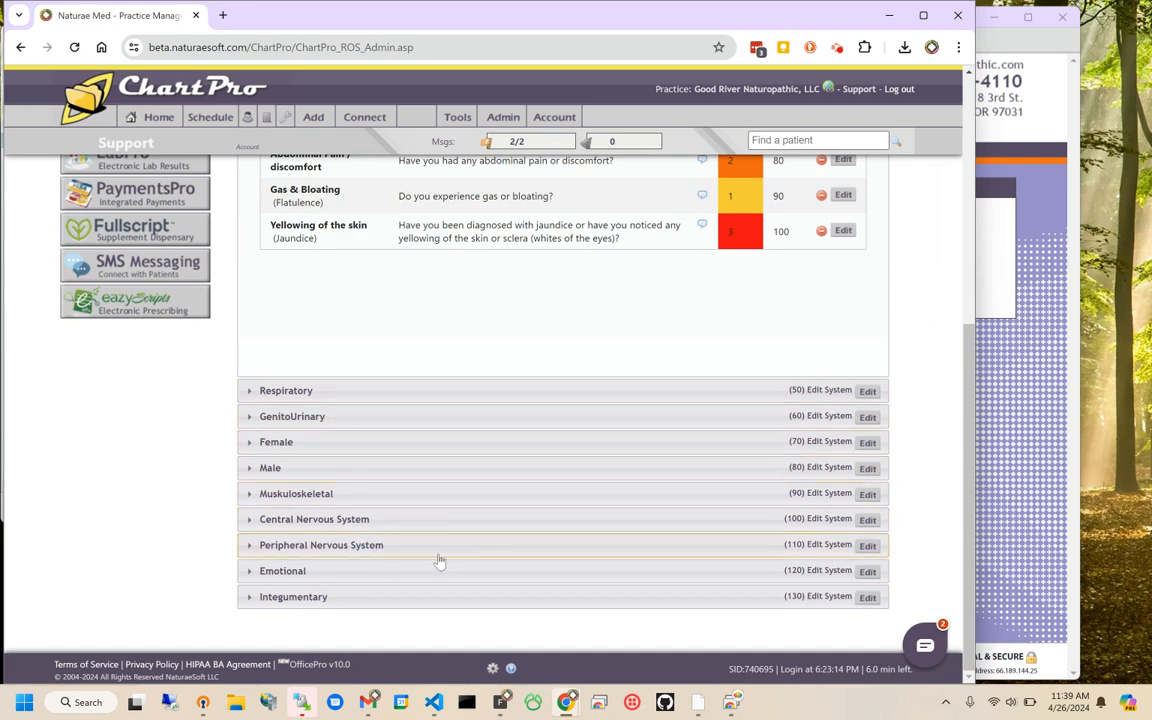
Step: Open the form for adding a Review of Systems section and close it without adding anything
{"action": "scroll", "coordinate": [390, 566], "scroll_direction": "up", "scroll_amount": 5}
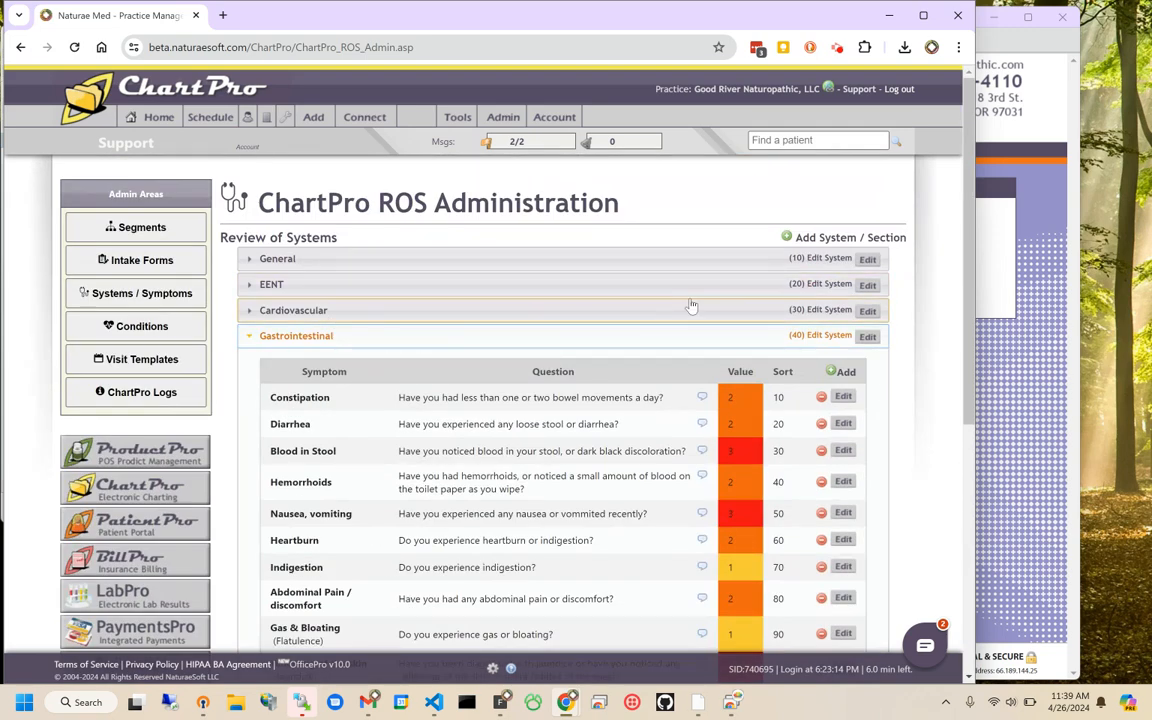
{"action": "left_click", "coordinate": [857, 240]}
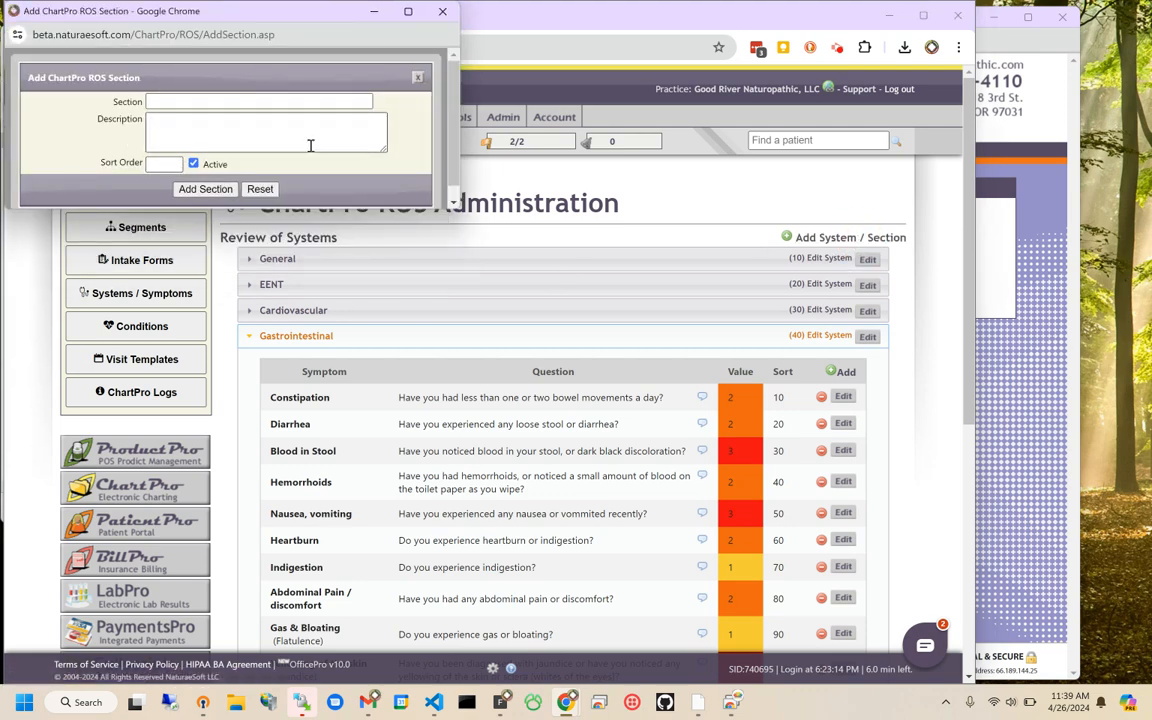
{"action": "left_click", "coordinate": [418, 79]}
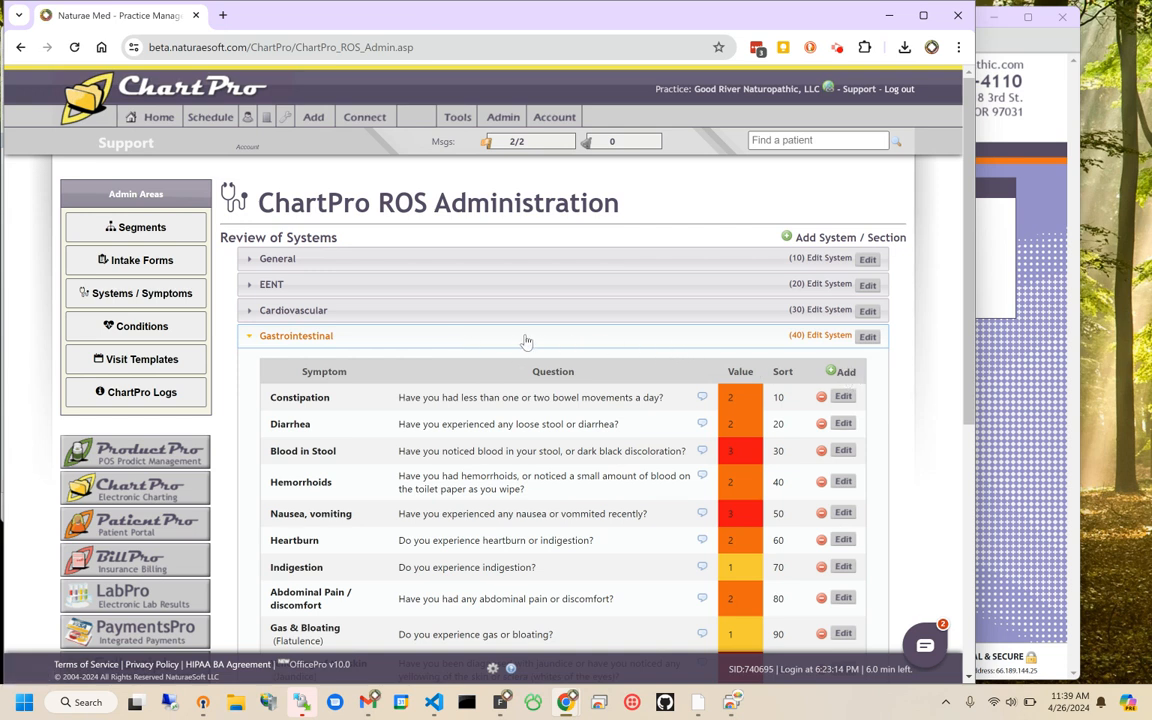
Step: Open the form for adding a Gastrointestinal symptom, go through its fields and severity rank options, and close it without adding anything
{"action": "left_click", "coordinate": [845, 373]}
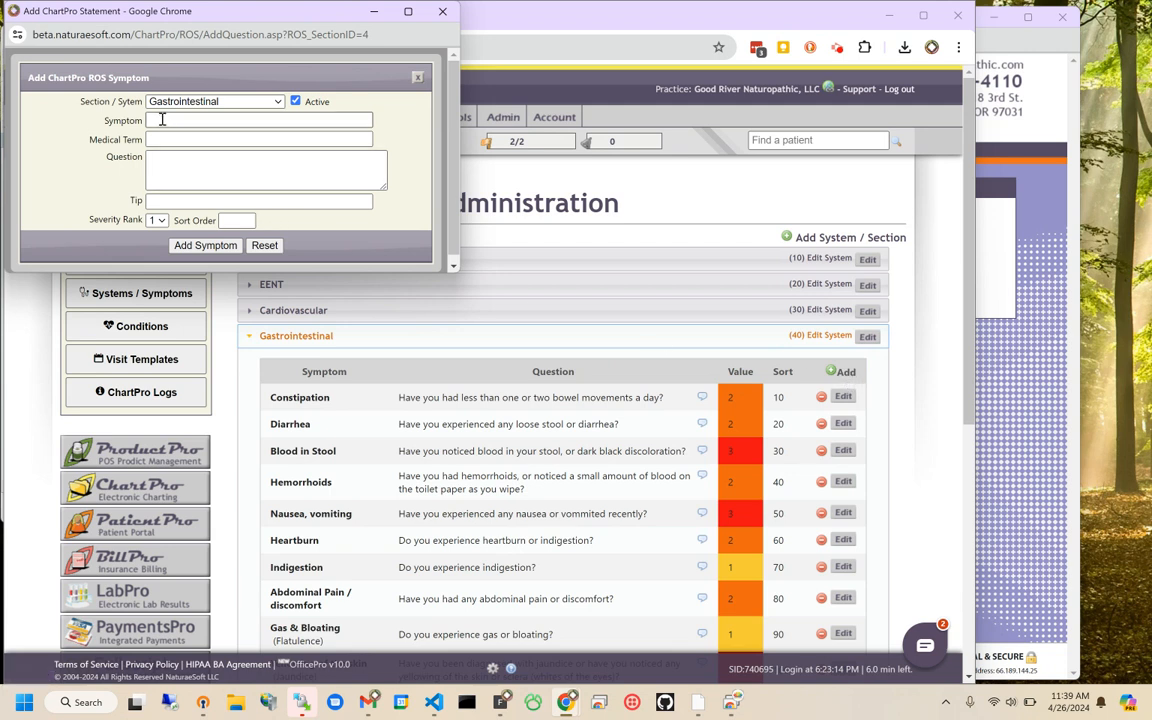
{"action": "left_click", "coordinate": [162, 120]}
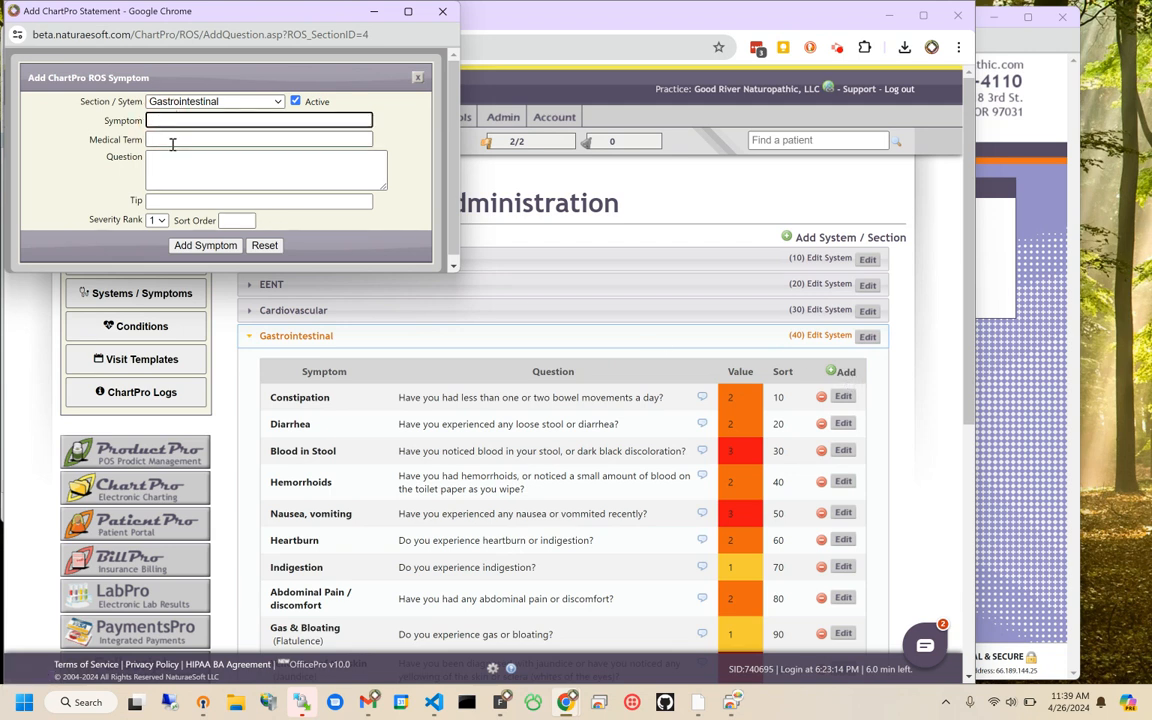
{"action": "left_click", "coordinate": [170, 141]}
{"action": "left_click", "coordinate": [166, 119]}
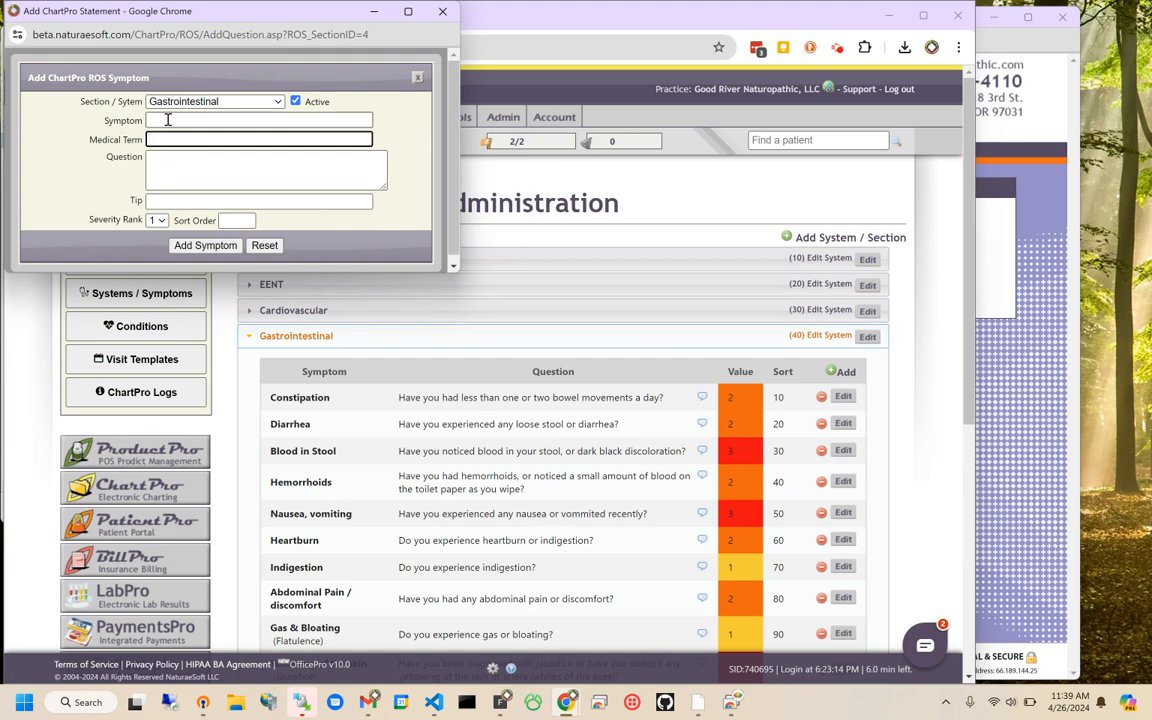
{"action": "left_click", "coordinate": [192, 139]}
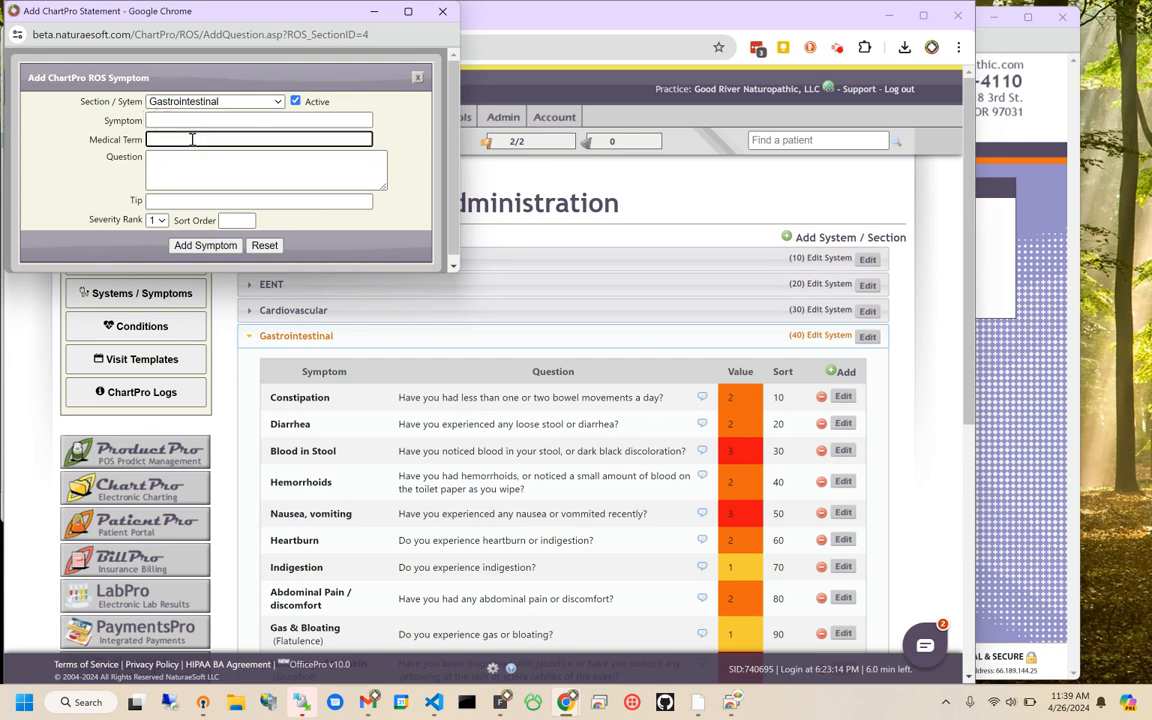
{"action": "left_click", "coordinate": [185, 171]}
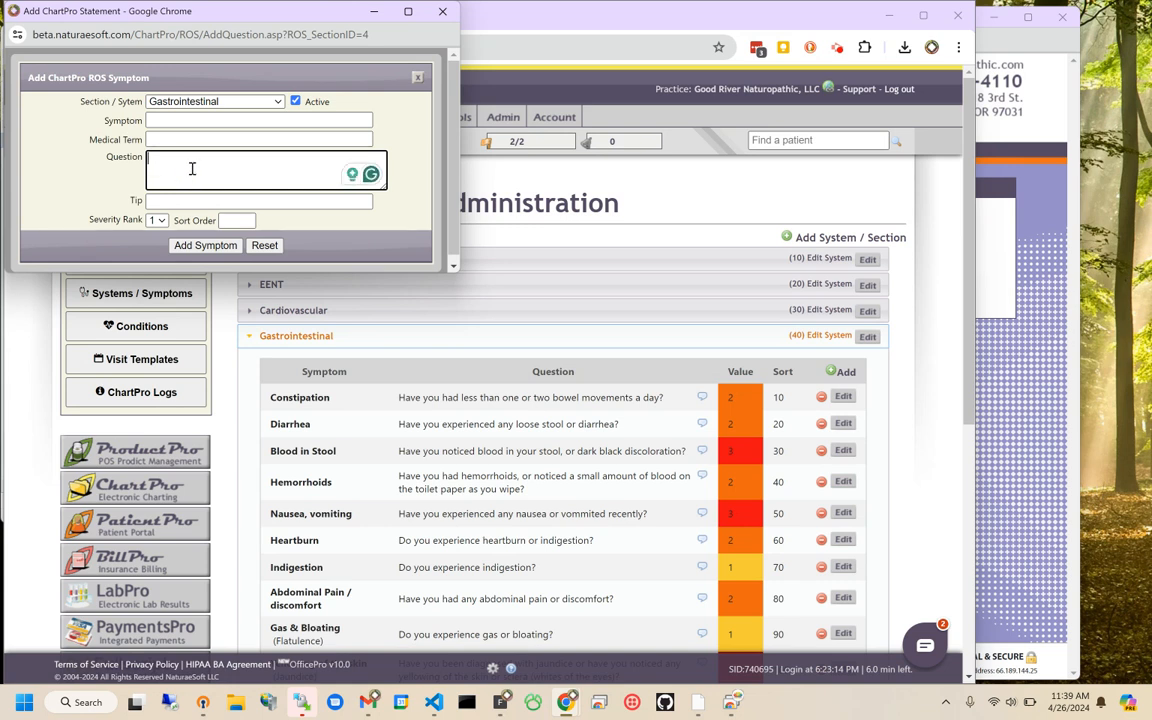
{"action": "left_click", "coordinate": [161, 201]}
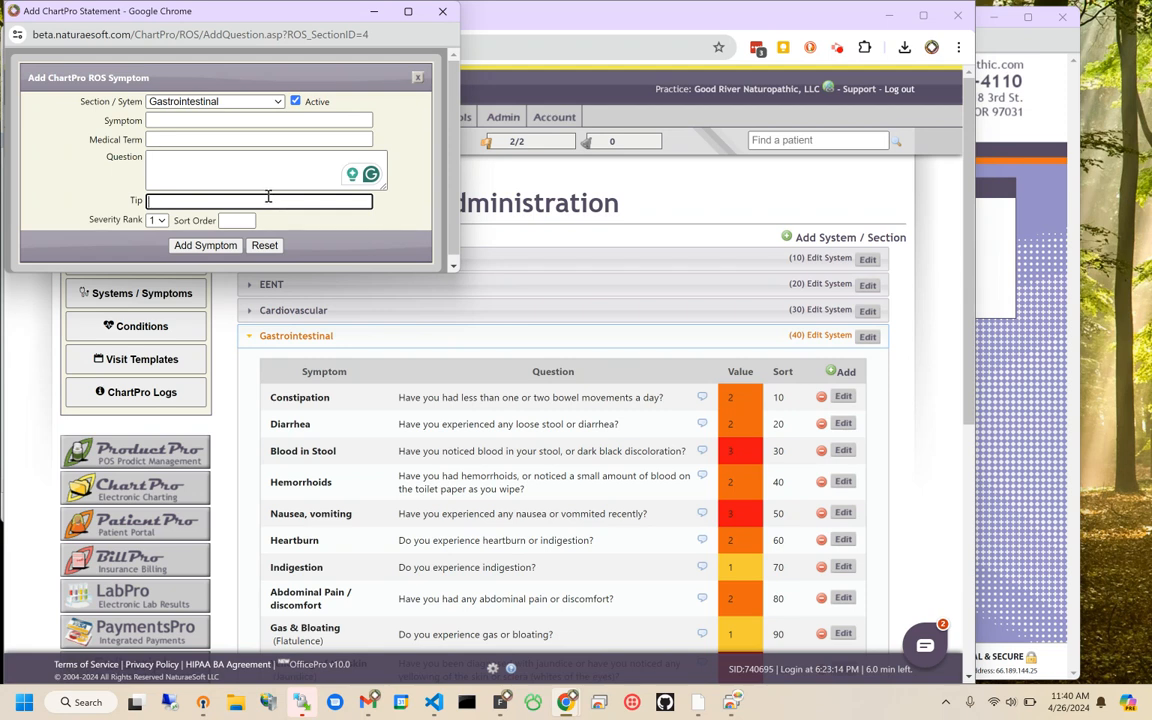
{"action": "left_click", "coordinate": [155, 223]}
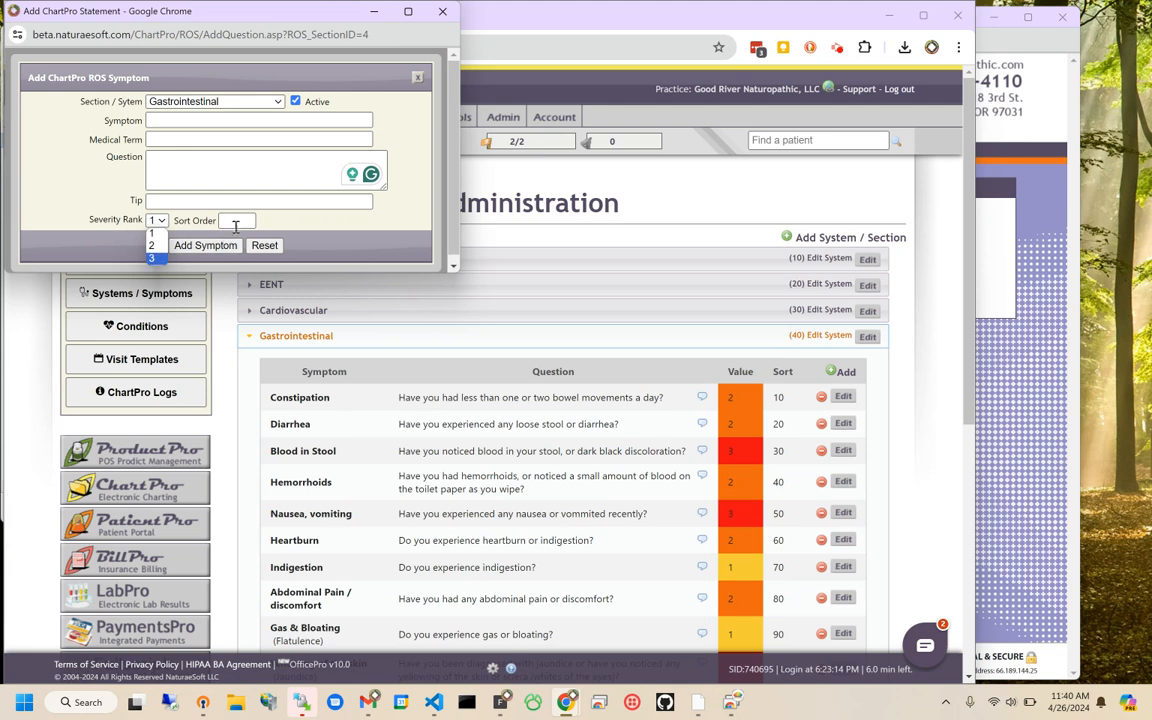
{"action": "left_click", "coordinate": [329, 224]}
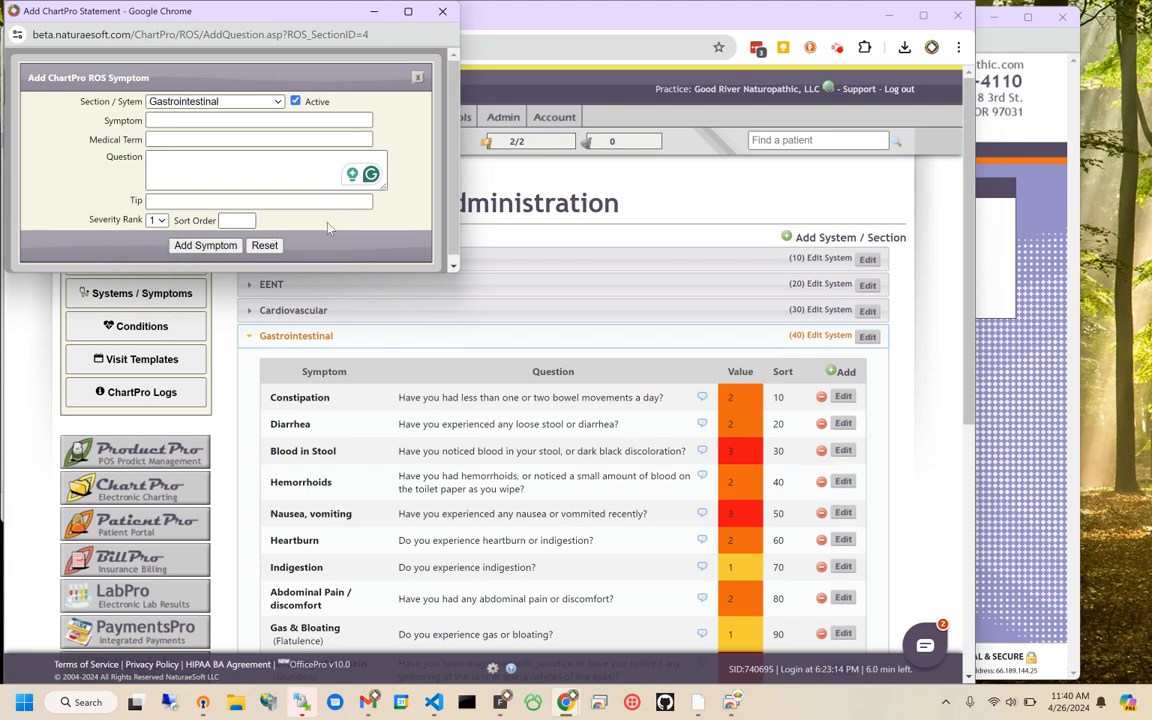
{"action": "left_click", "coordinate": [418, 80]}
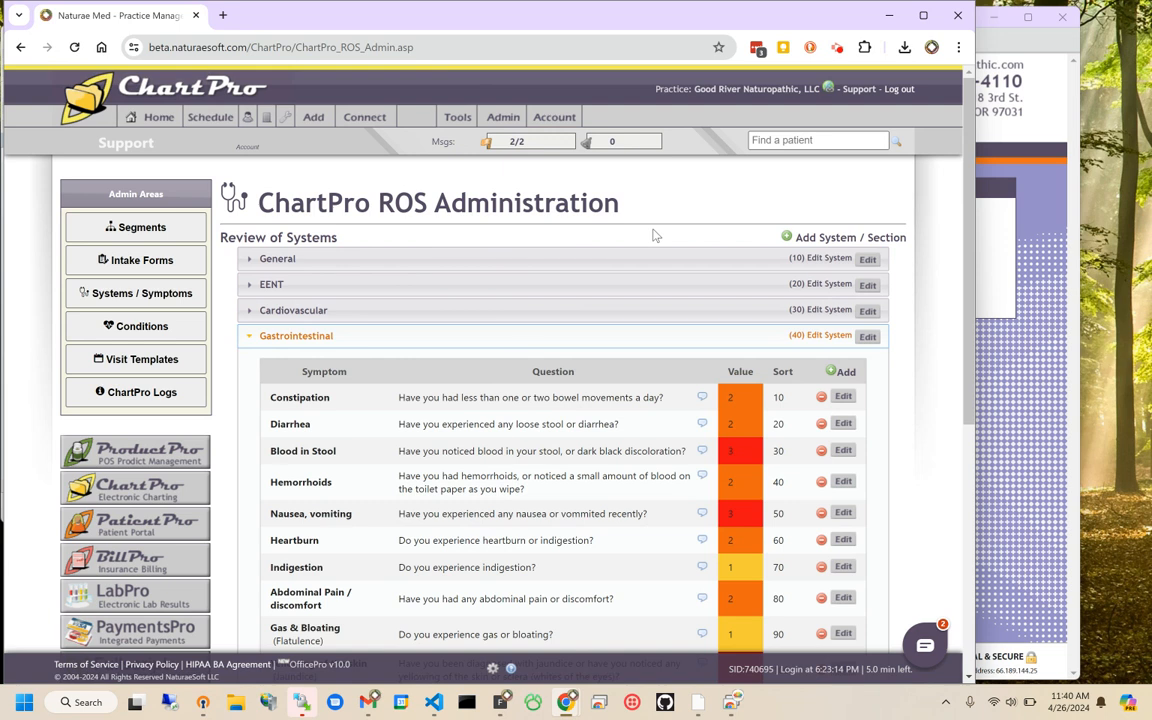
Step: View the family and past medical history conditions list and open the entry field for adding a condition
{"action": "left_click", "coordinate": [162, 331]}
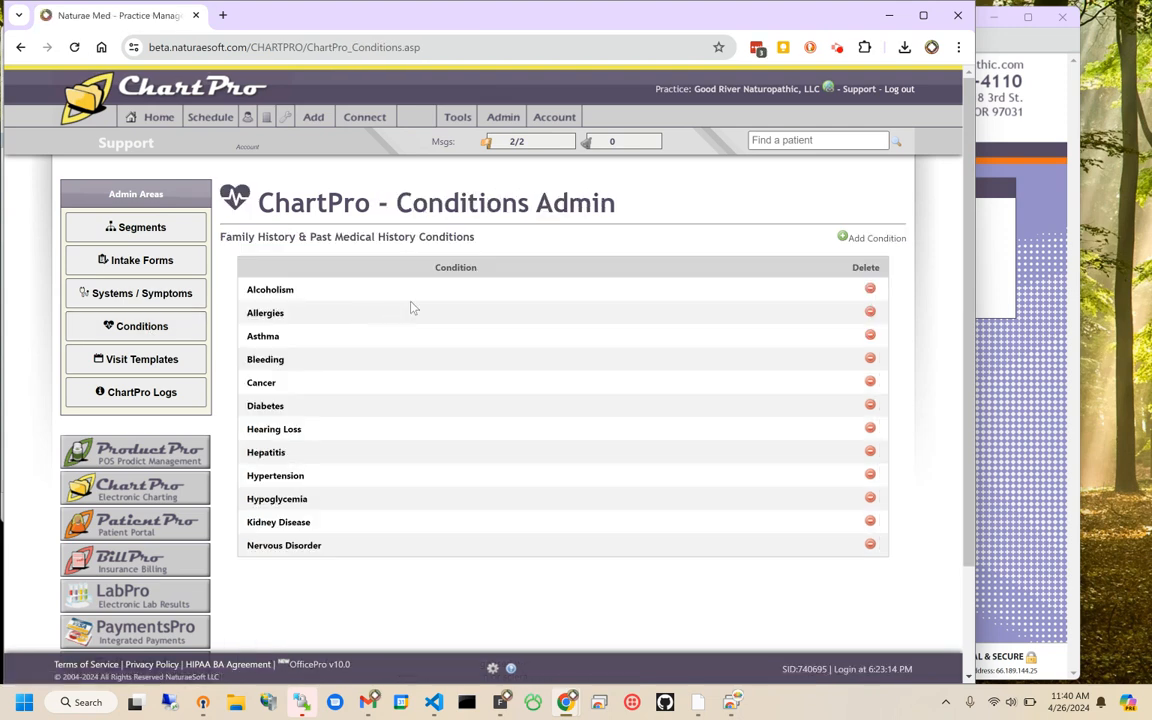
{"action": "scroll", "coordinate": [384, 410], "scroll_direction": "down", "scroll_amount": 2}
{"action": "scroll", "coordinate": [388, 420], "scroll_direction": "up", "scroll_amount": 2}
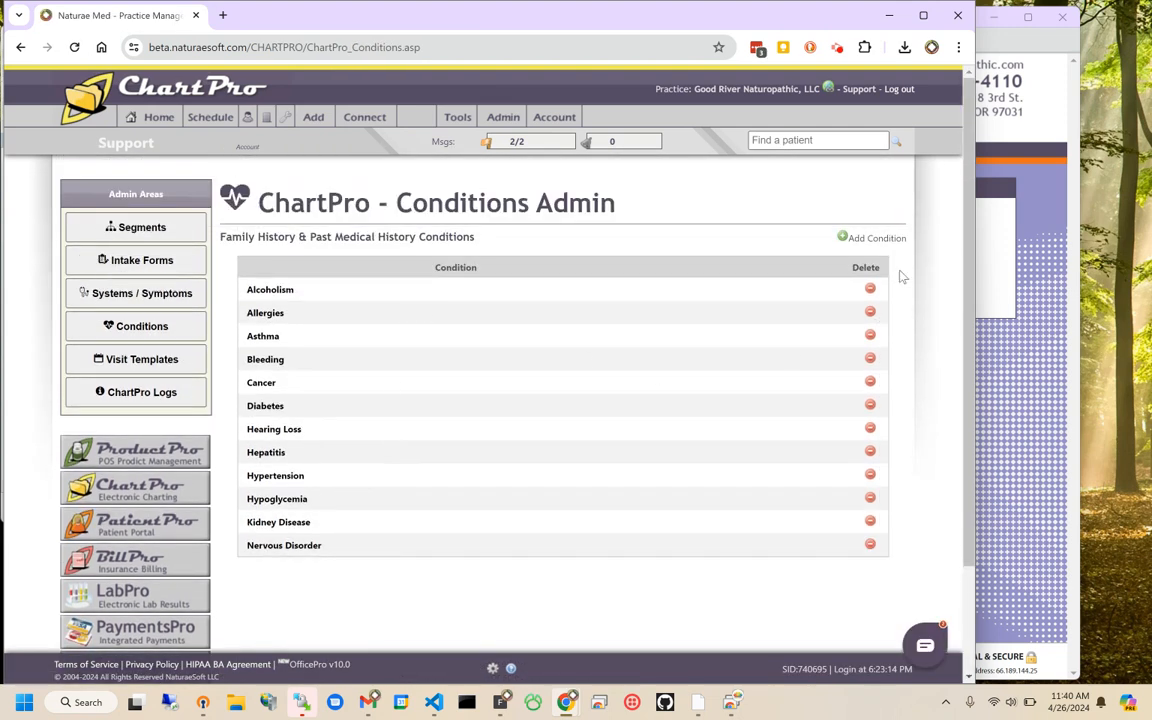
{"action": "left_click", "coordinate": [868, 241]}
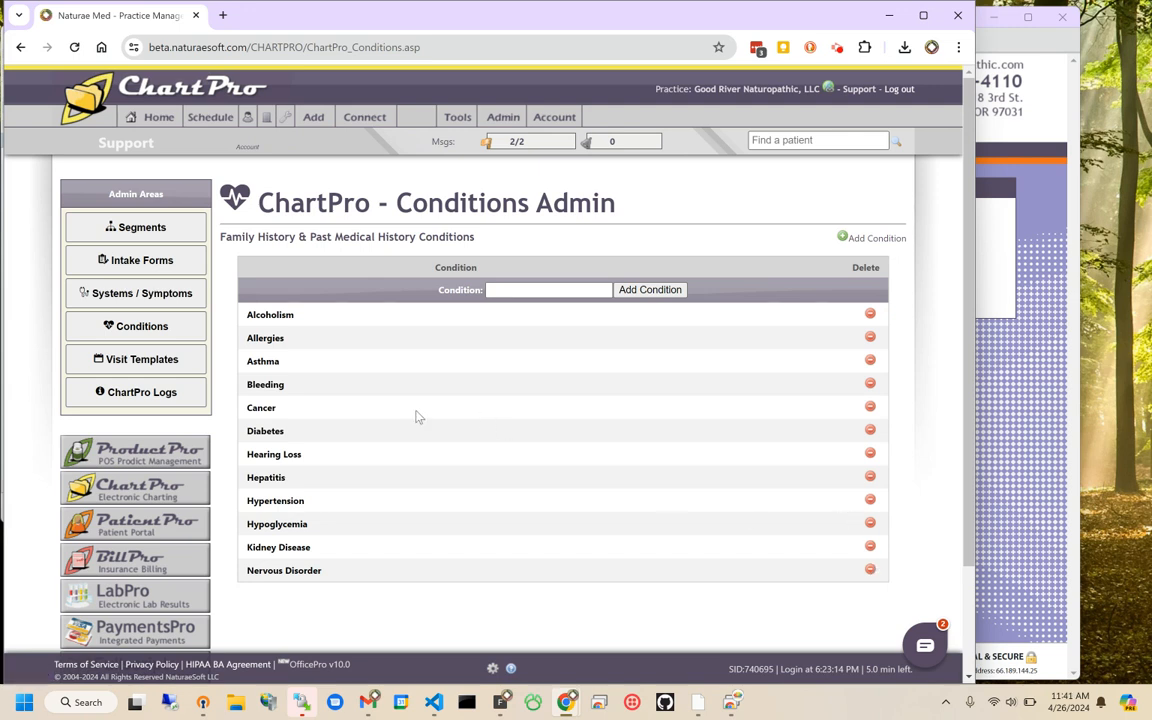
Step: Include the New Patient Questions and Wellness Check In segments in the Comprehensive Welness Evaluation visit template
{"action": "left_click", "coordinate": [142, 362]}
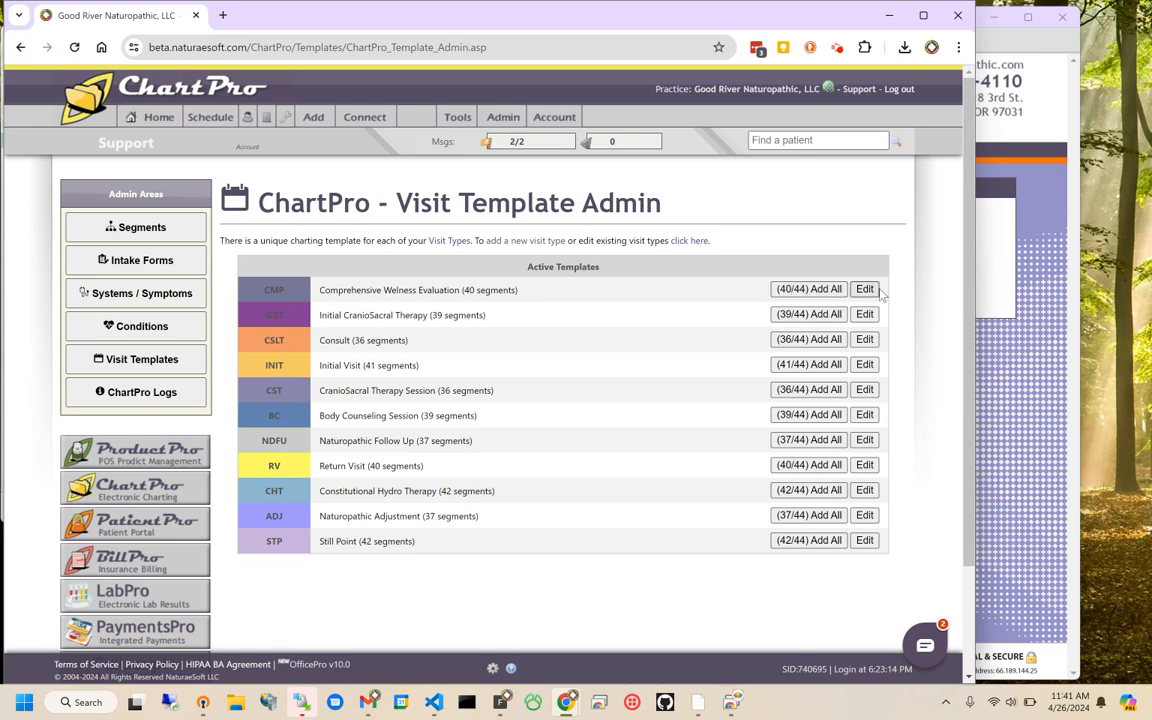
{"action": "left_click", "coordinate": [481, 290]}
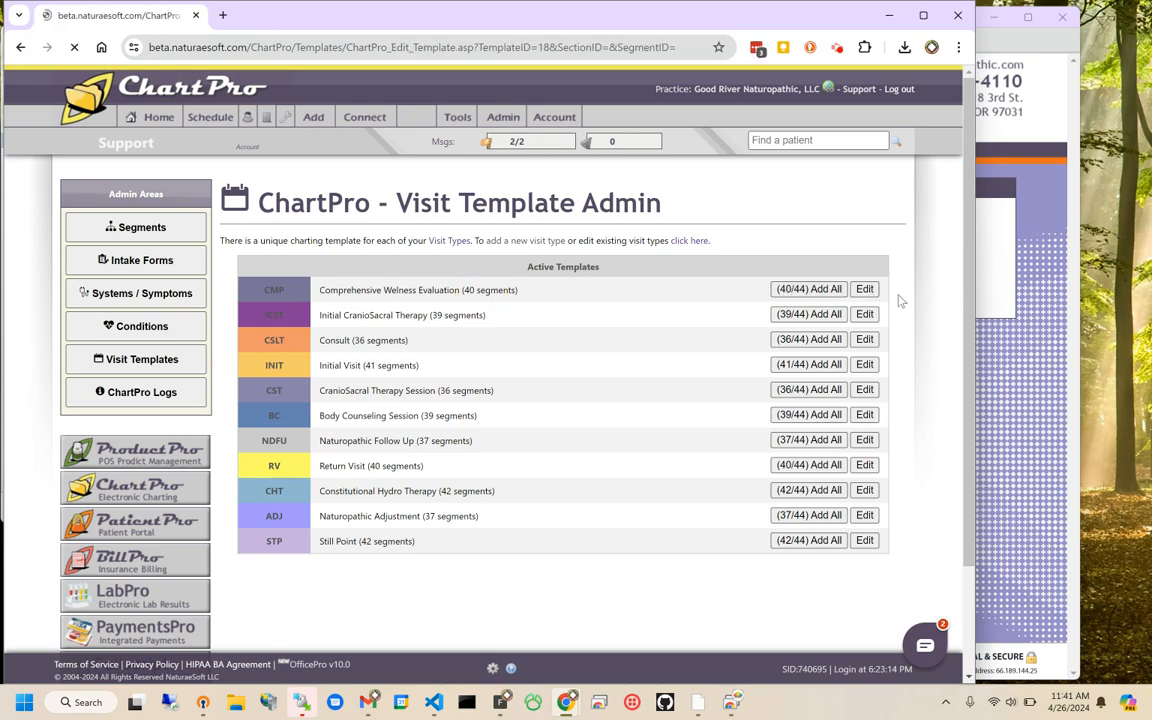
{"action": "scroll", "coordinate": [312, 420], "scroll_direction": "down", "scroll_amount": 2}
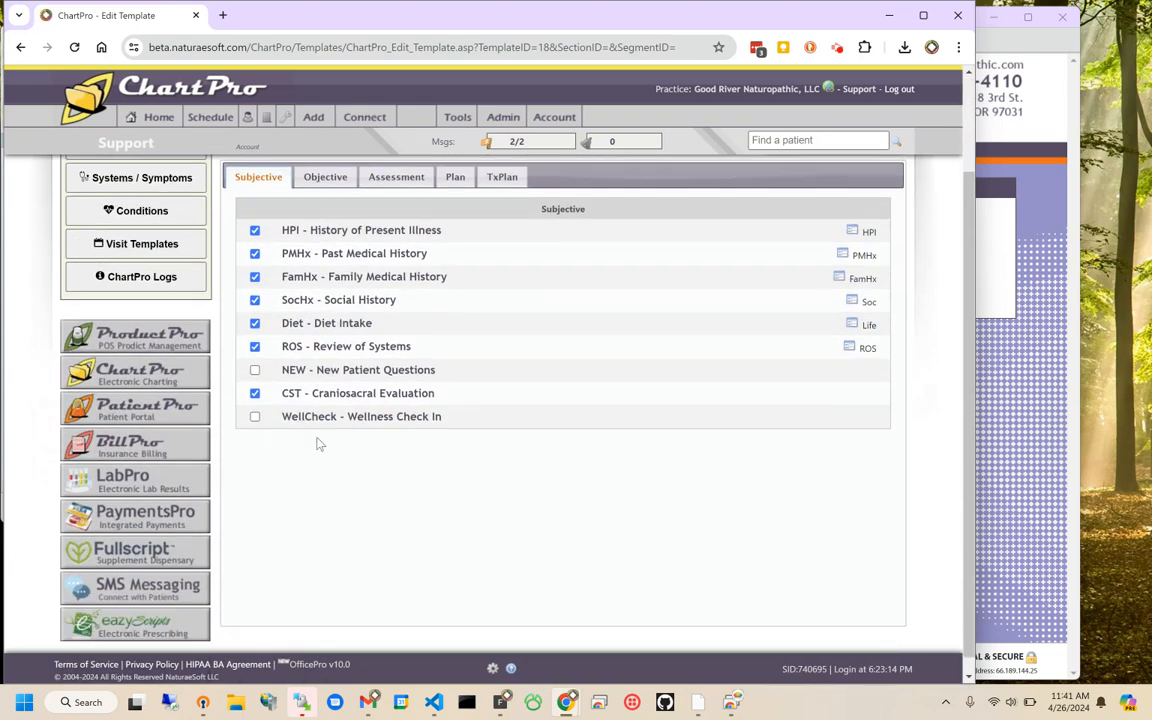
{"action": "scroll", "coordinate": [306, 463], "scroll_direction": "up", "scroll_amount": 2}
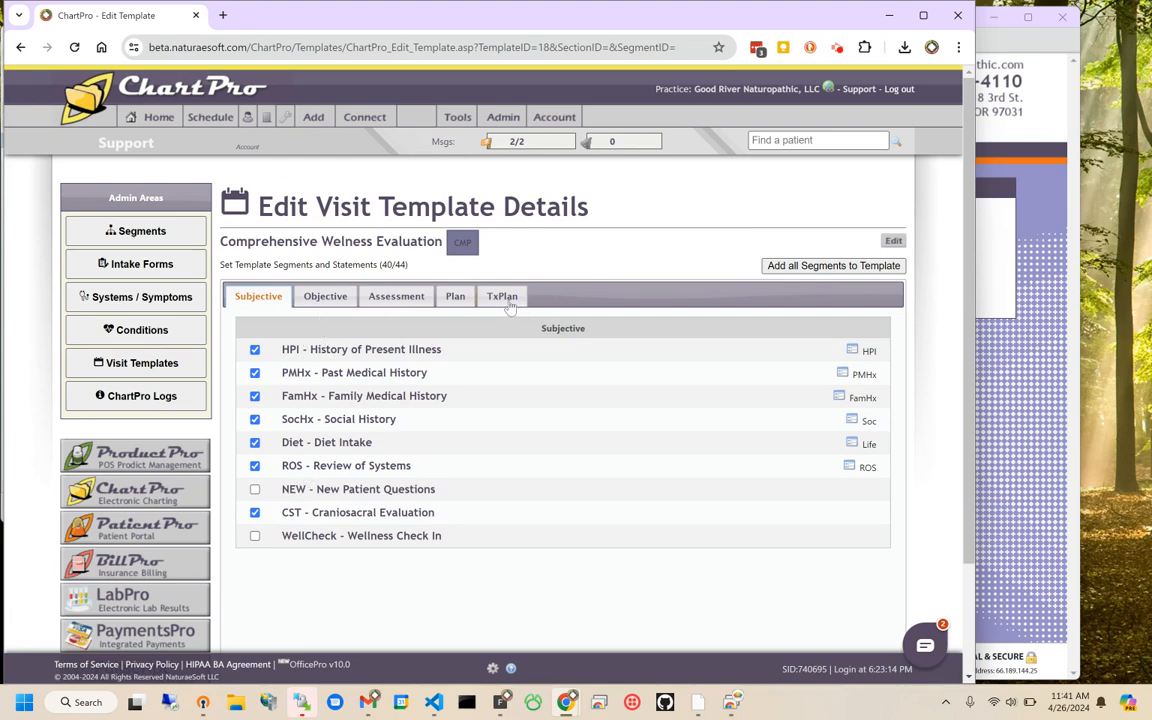
{"action": "left_click", "coordinate": [254, 490]}
{"action": "left_click", "coordinate": [255, 536]}
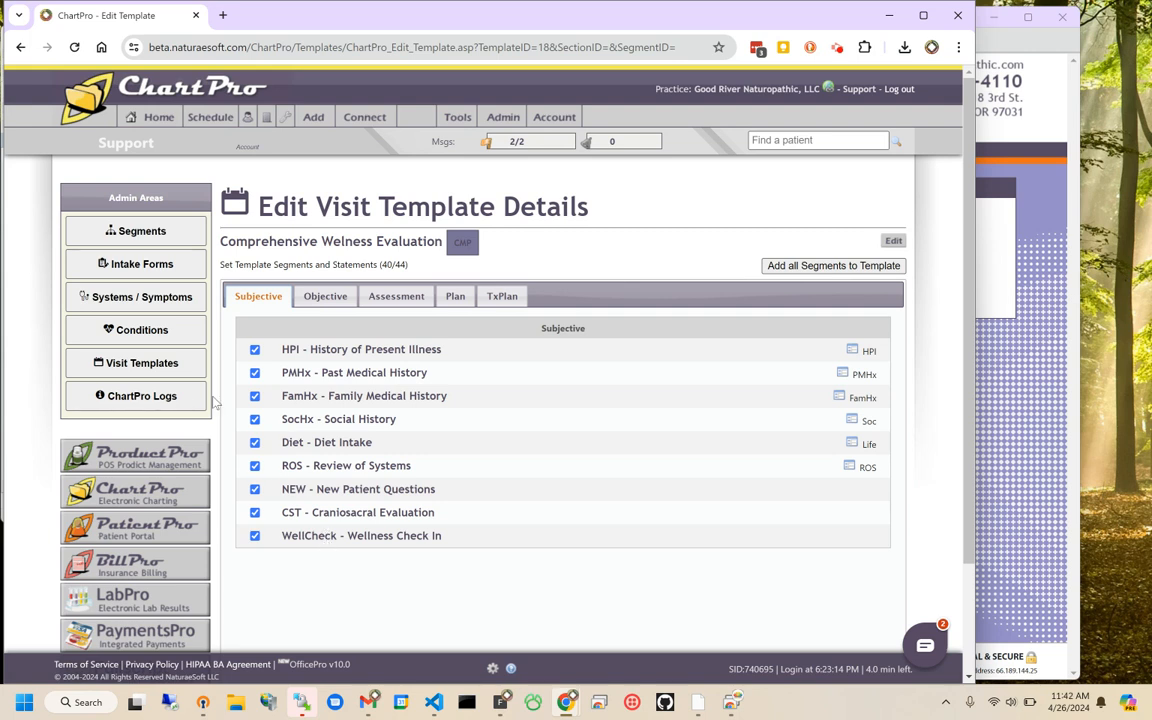
Step: Open the CranioSacral Therapy Session visit template to examine which Subjective segments it includes
{"action": "left_click", "coordinate": [143, 373]}
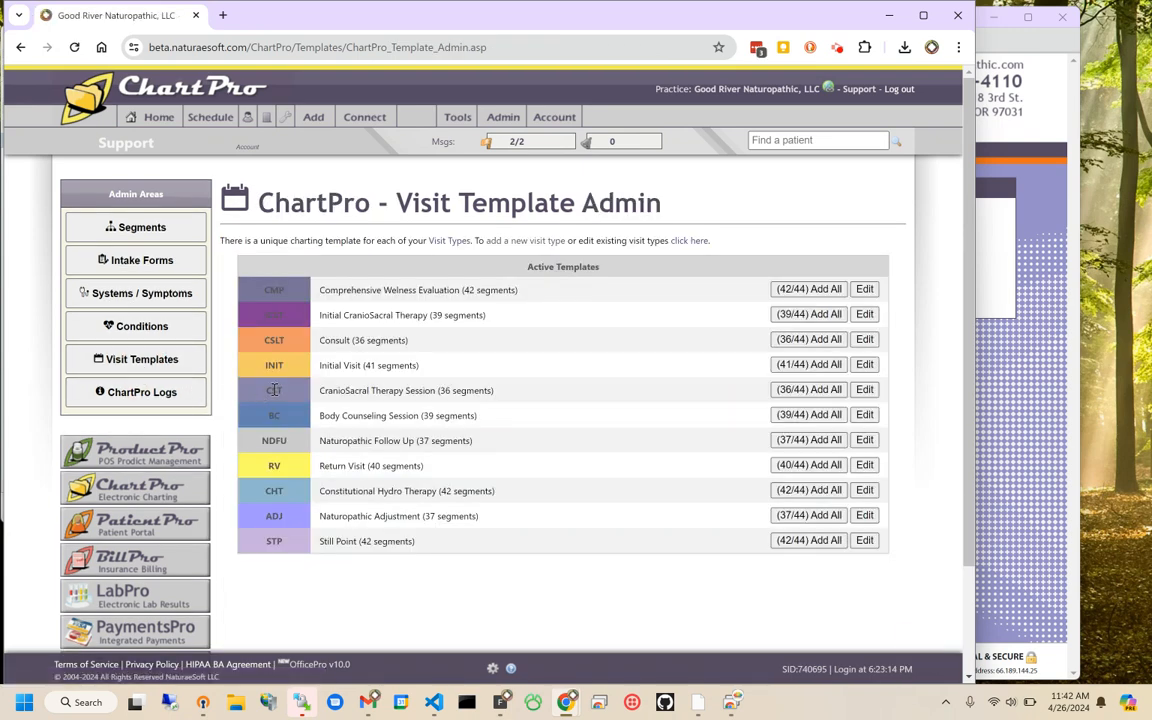
{"action": "left_click", "coordinate": [411, 391]}
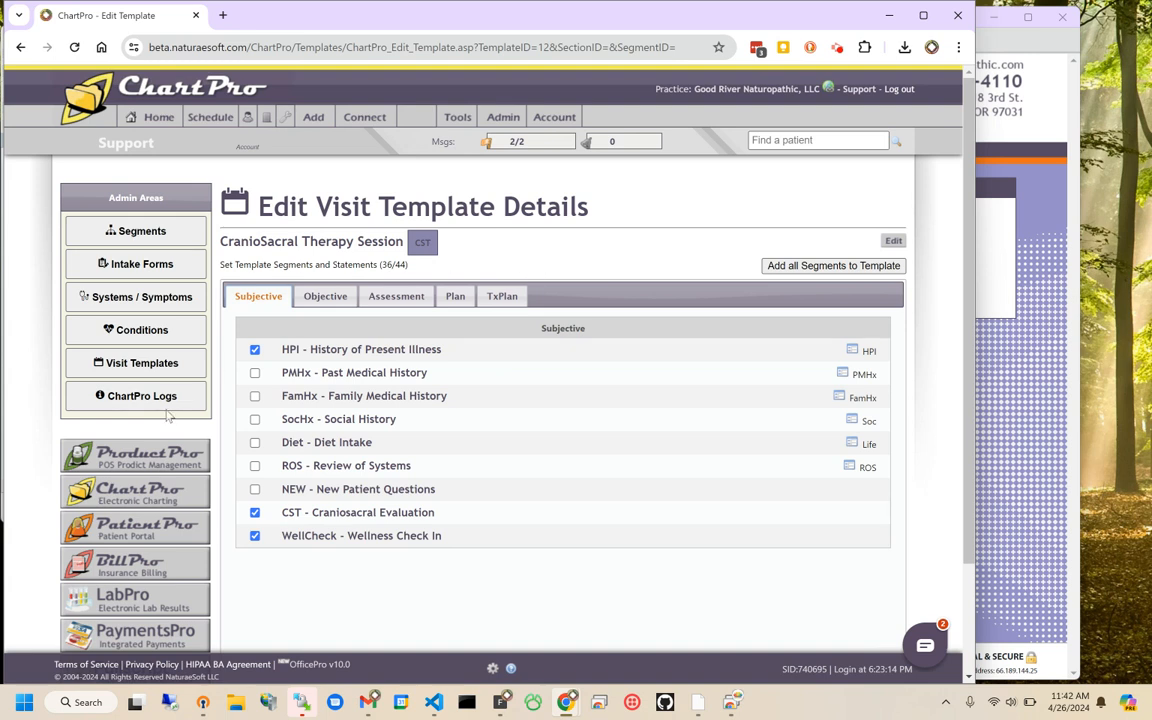
Step: In the segment administration, examine the New Patient Questions and History of Present Illness segments and the forms attached to Subjective segments
{"action": "left_click", "coordinate": [170, 237]}
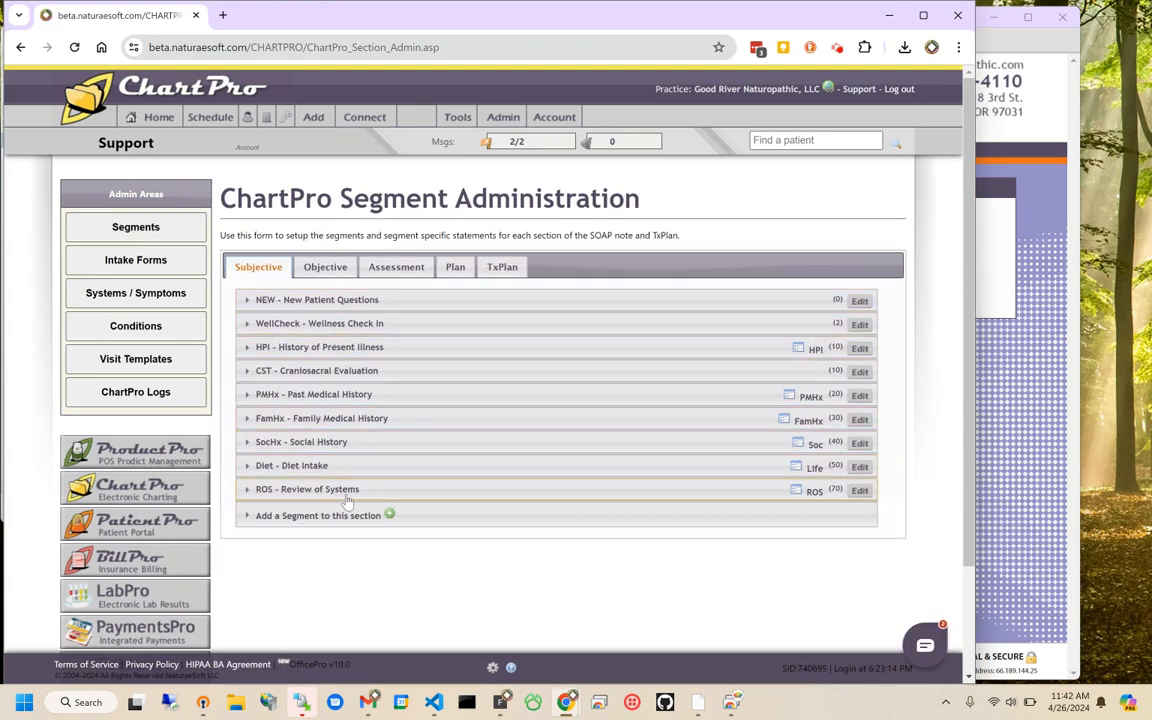
{"action": "left_click", "coordinate": [408, 302]}
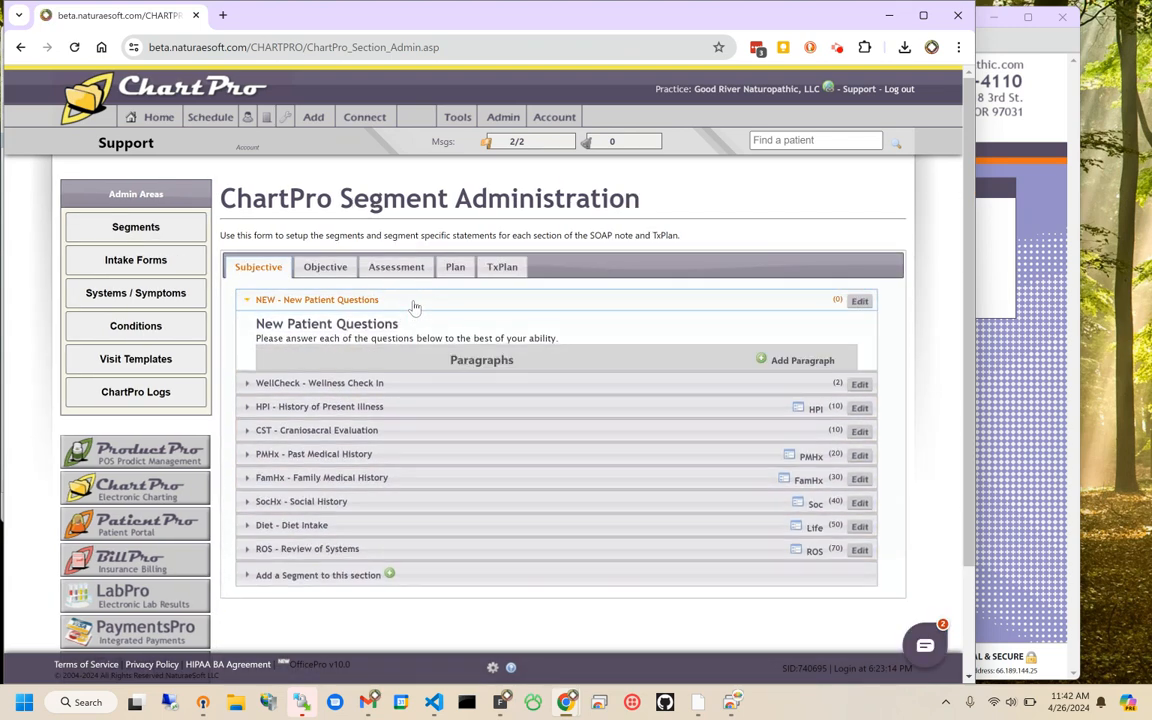
{"action": "scroll", "coordinate": [411, 483], "scroll_direction": "down", "scroll_amount": 1}
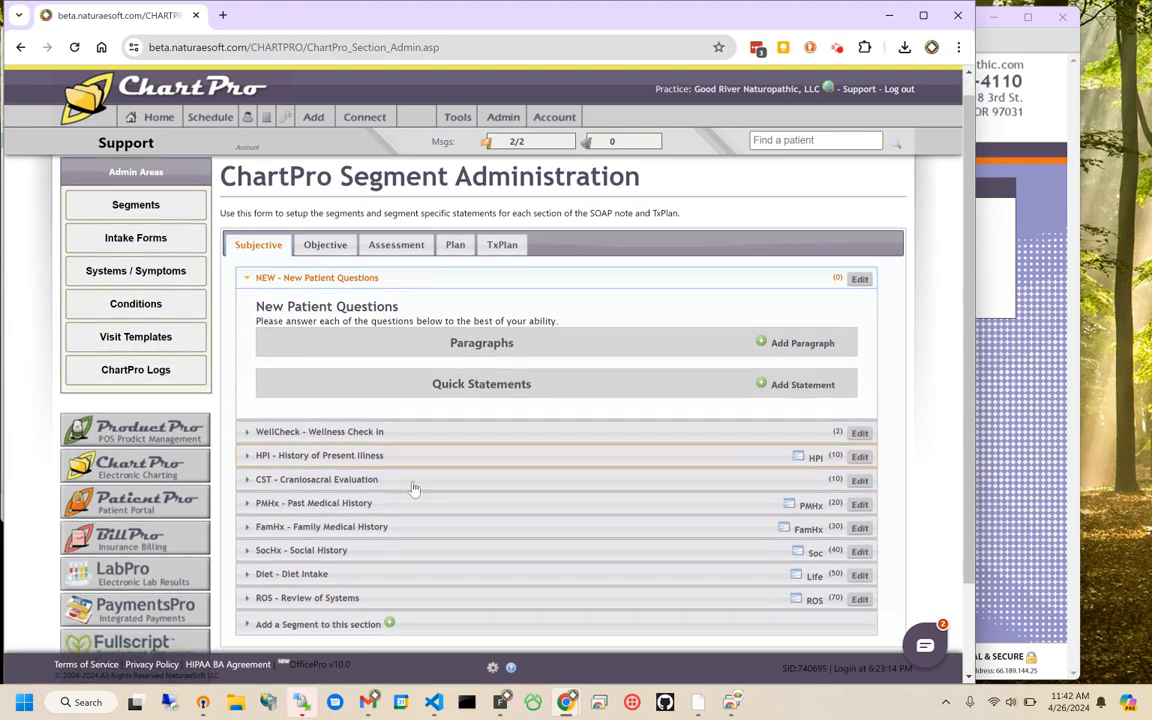
{"action": "left_click", "coordinate": [373, 398]}
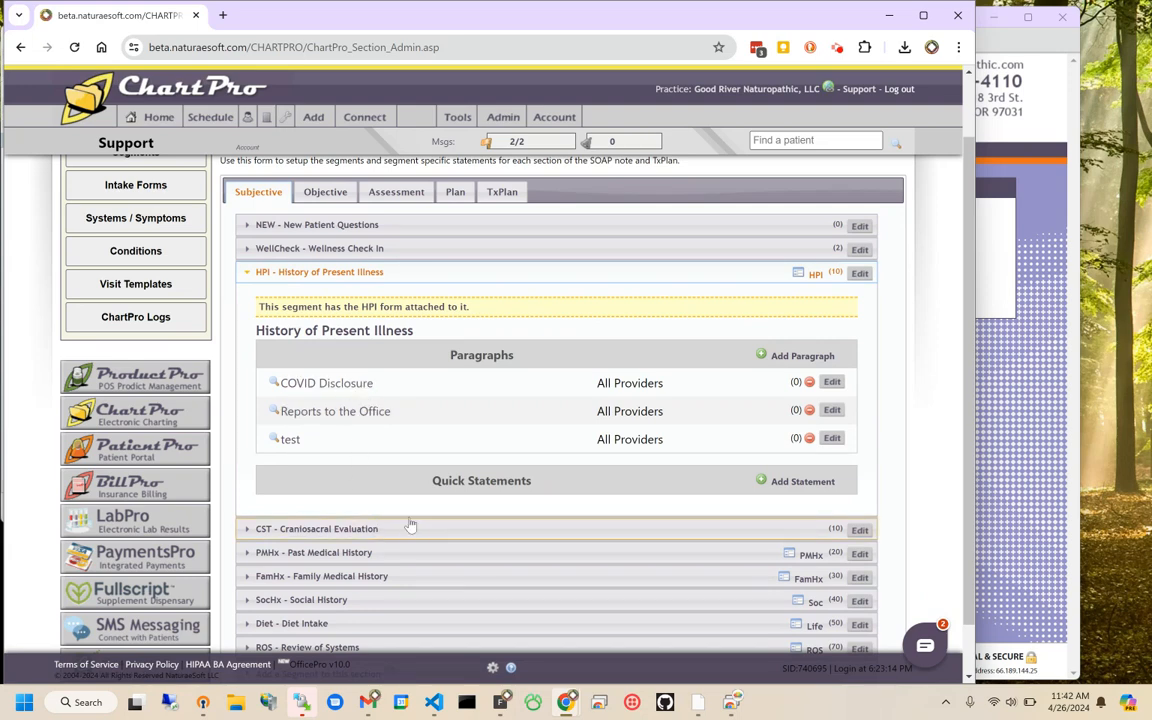
{"action": "scroll", "coordinate": [407, 515], "scroll_direction": "down", "scroll_amount": 1}
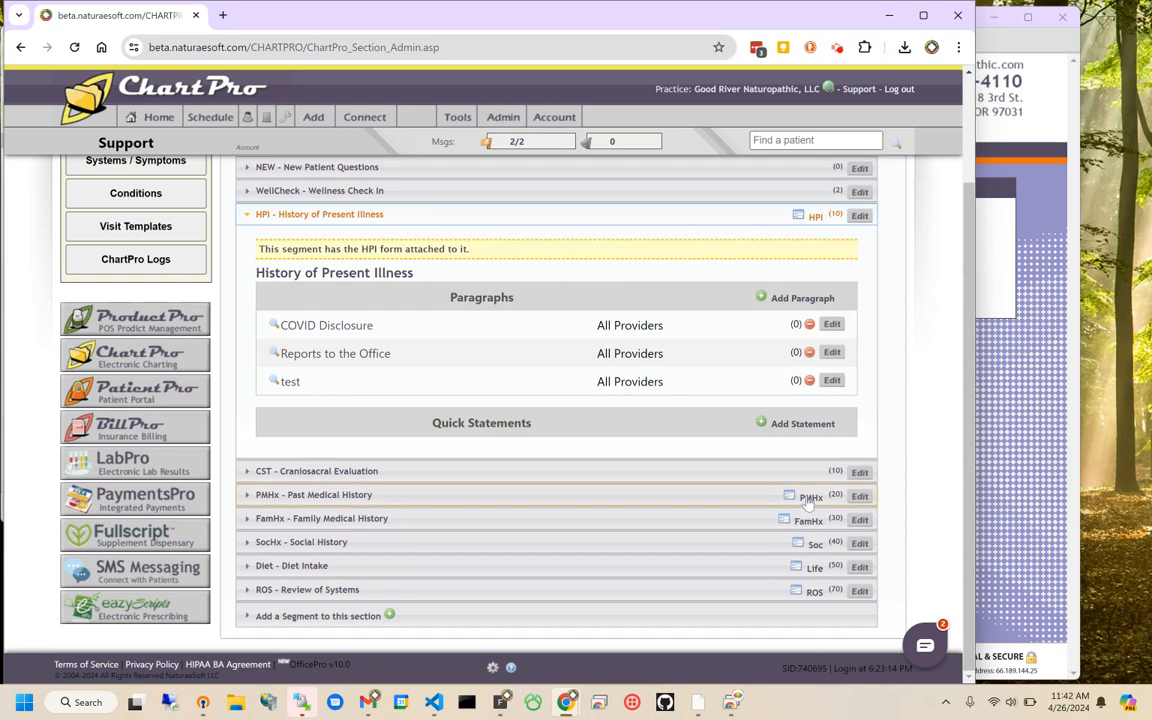
{"action": "scroll", "coordinate": [772, 541], "scroll_direction": "up", "scroll_amount": 1}
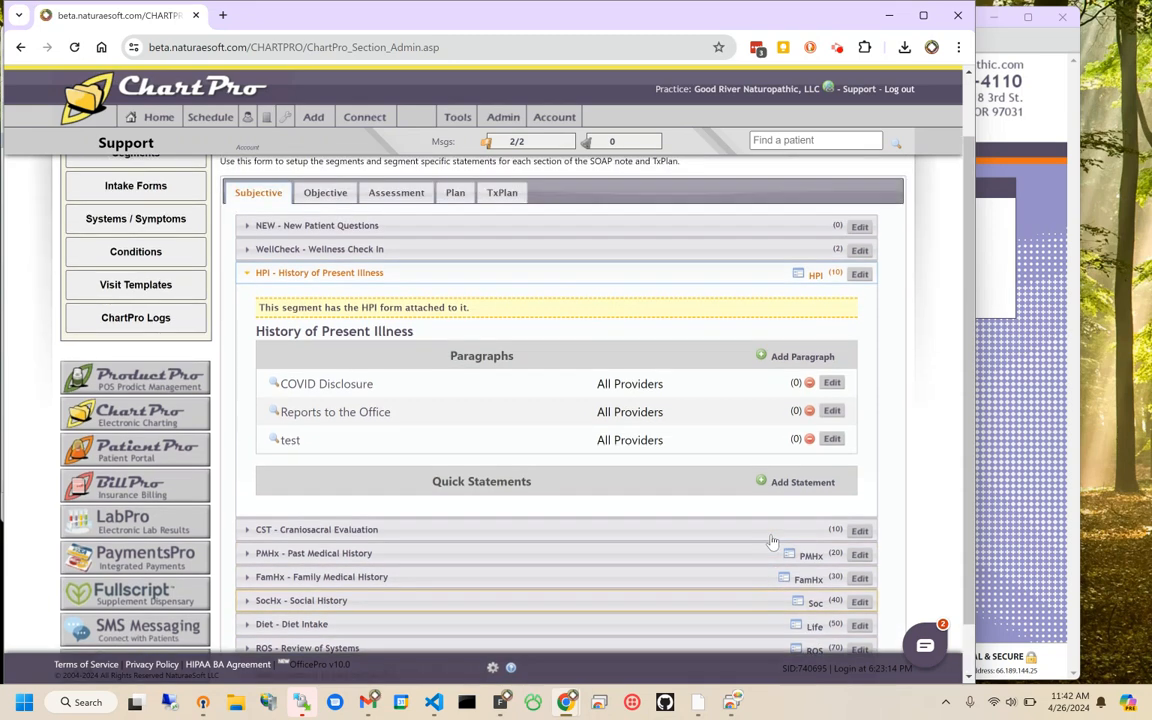
{"action": "scroll", "coordinate": [772, 541], "scroll_direction": "up", "scroll_amount": 1}
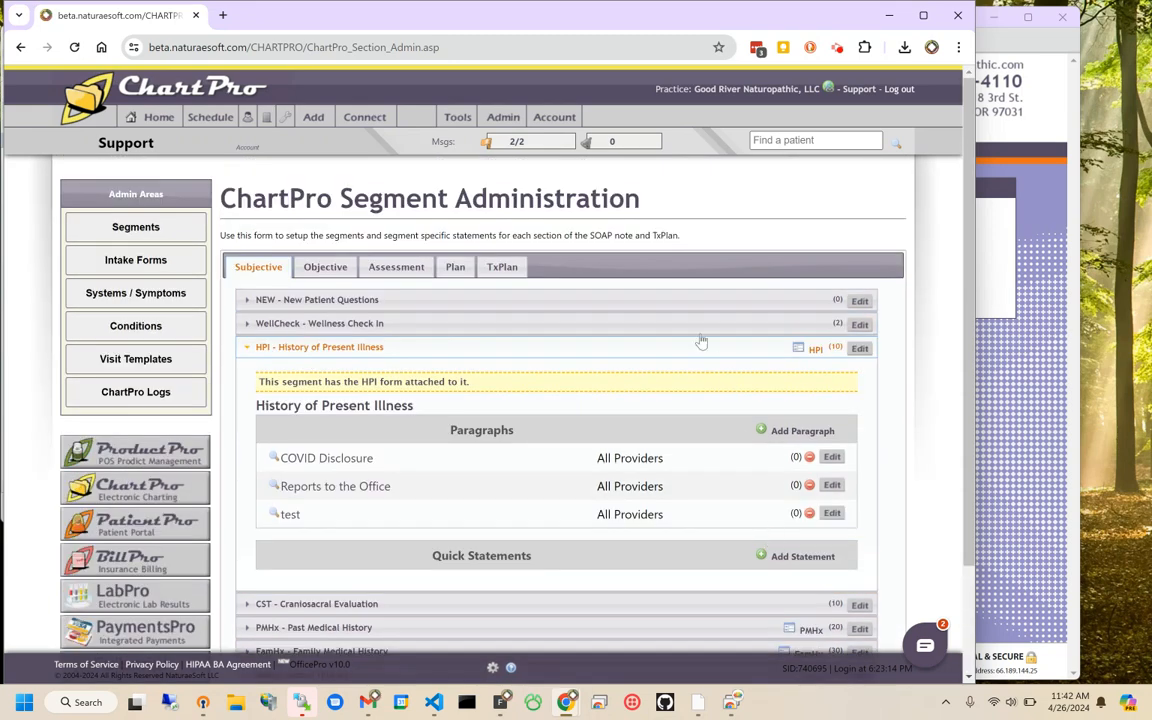
Step: Open the New Patient Questions segment details, view the provider-specific choices, and close them without changing anything
{"action": "left_click", "coordinate": [859, 300]}
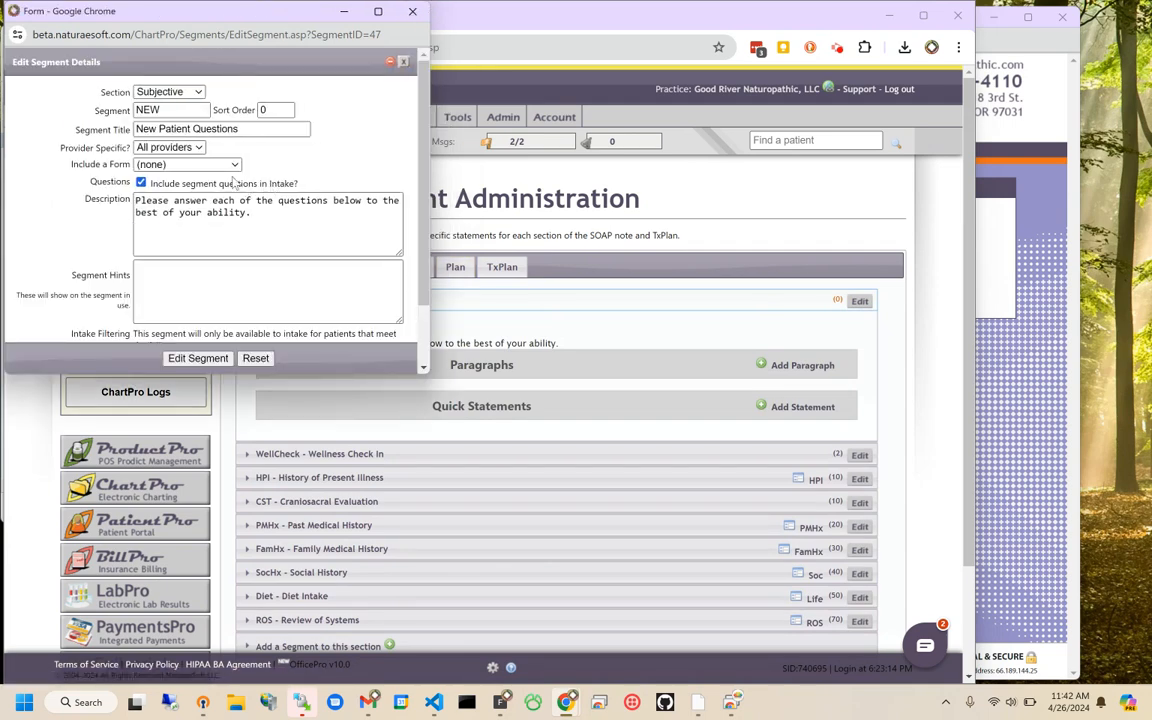
{"action": "double_click", "coordinate": [241, 141]}
{"action": "left_click", "coordinate": [152, 148]}
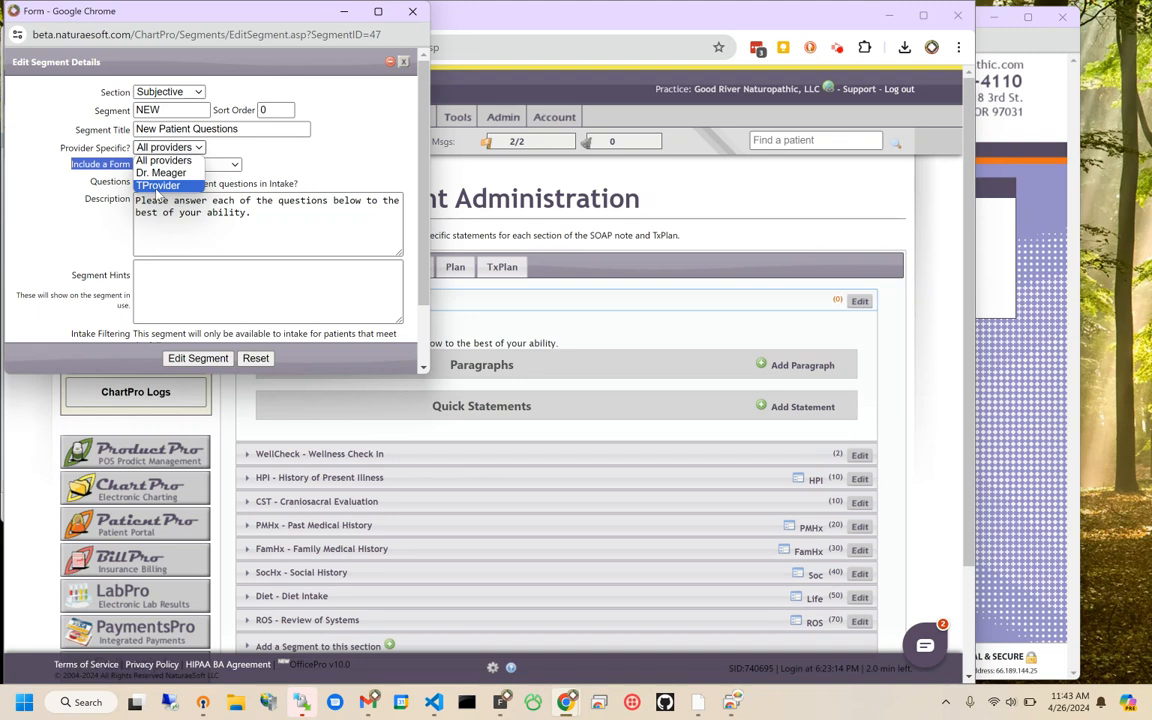
{"action": "left_click", "coordinate": [272, 140]}
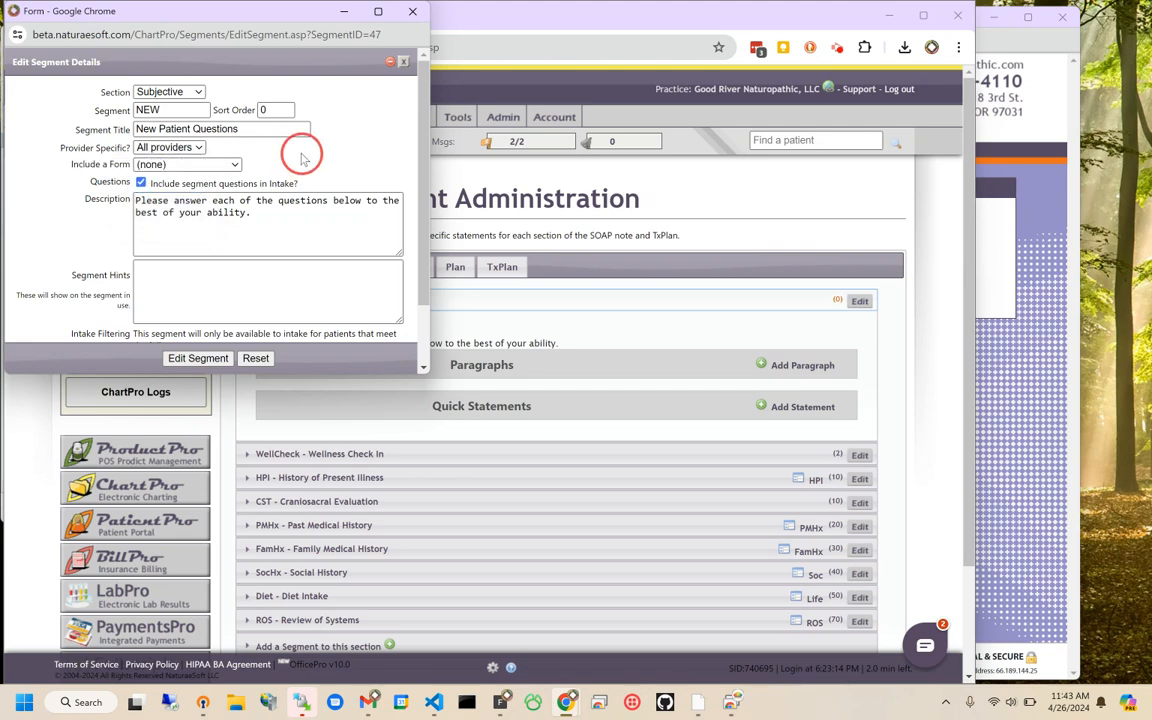
{"action": "left_click", "coordinate": [404, 63]}
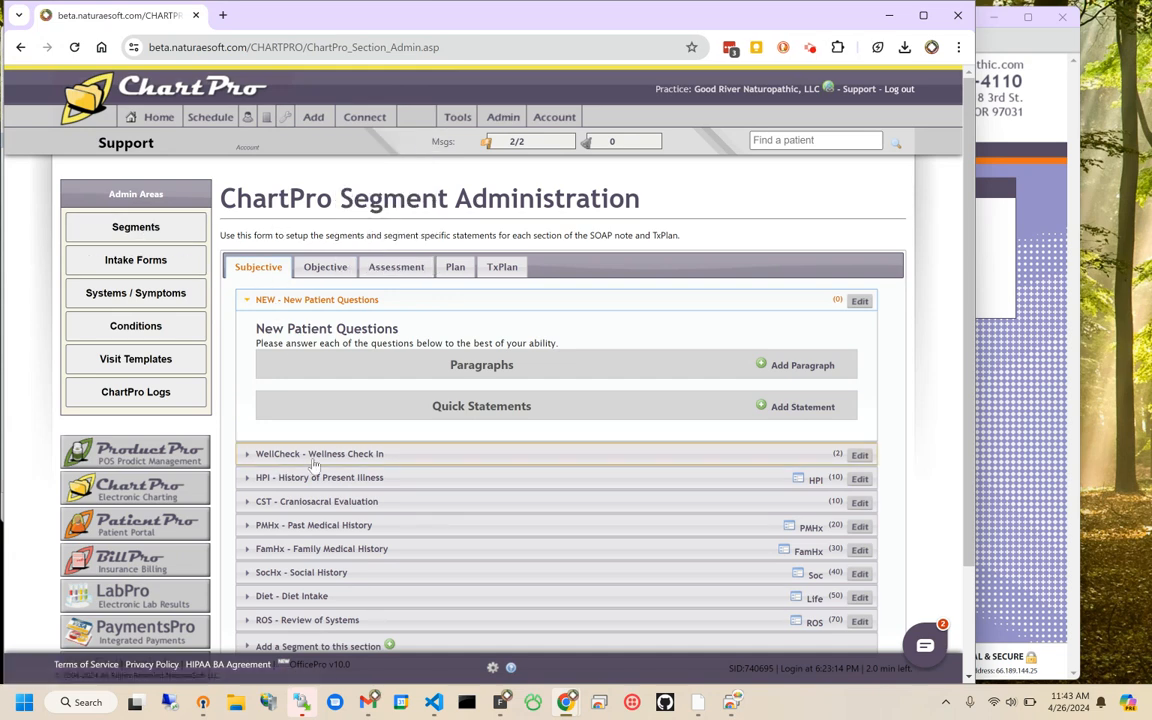
Step: Look over the Subjective segment list, then review the New Patient Questions and Wellness Check In questions in the intake form administration
{"action": "scroll", "coordinate": [283, 420], "scroll_direction": "down", "scroll_amount": 2}
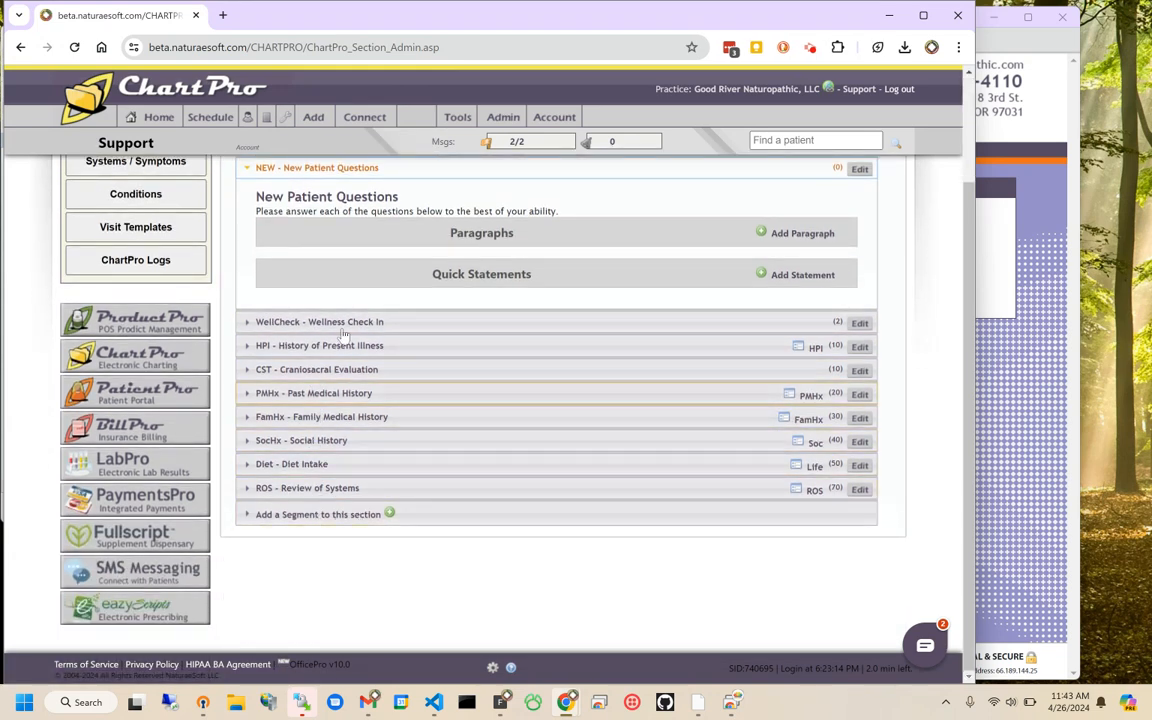
{"action": "scroll", "coordinate": [419, 373], "scroll_direction": "up", "scroll_amount": 1}
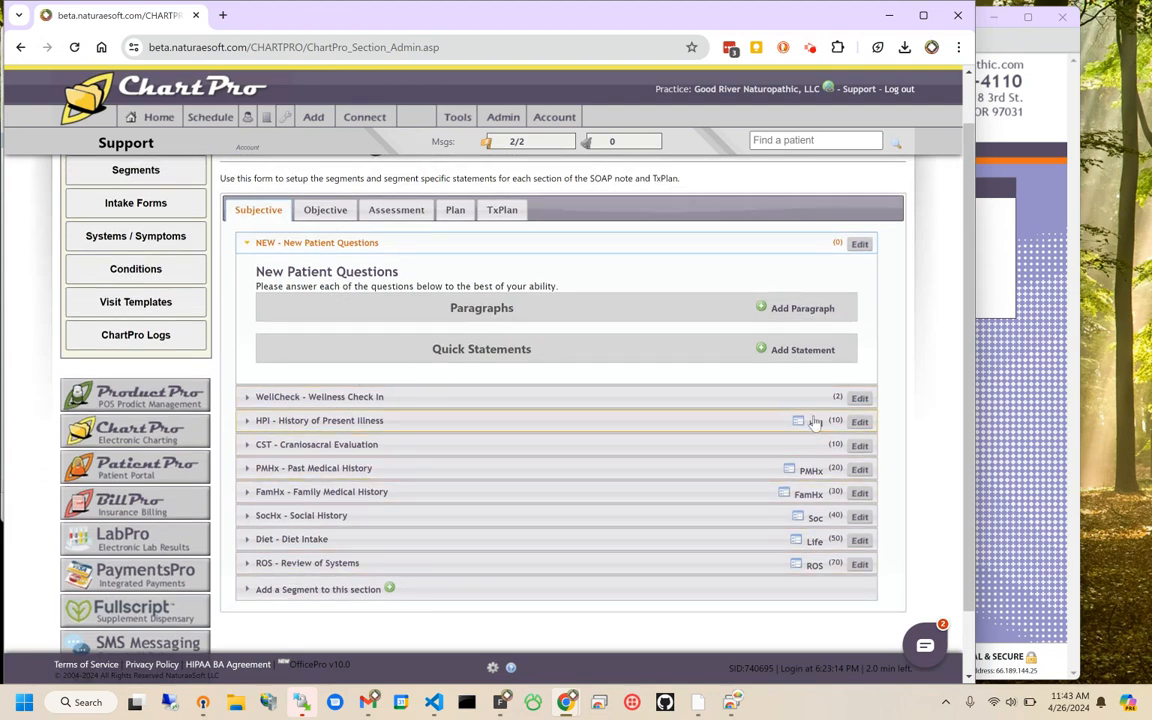
{"action": "scroll", "coordinate": [118, 228], "scroll_direction": "up", "scroll_amount": 1}
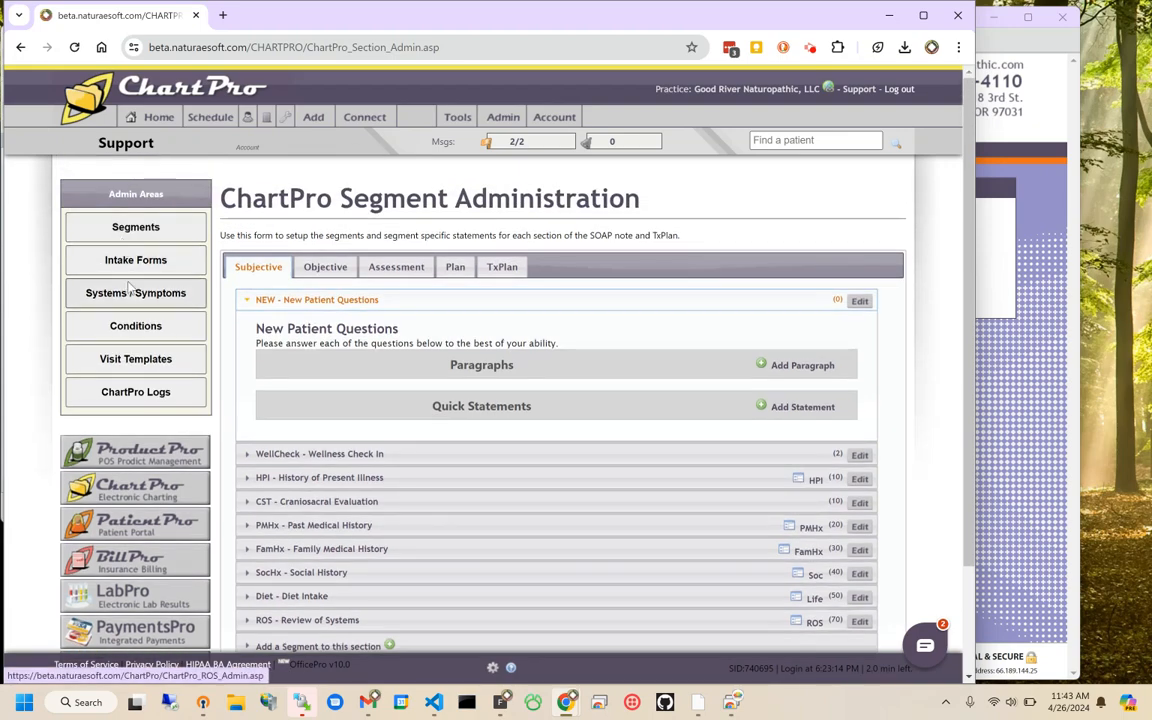
{"action": "left_click", "coordinate": [118, 258]}
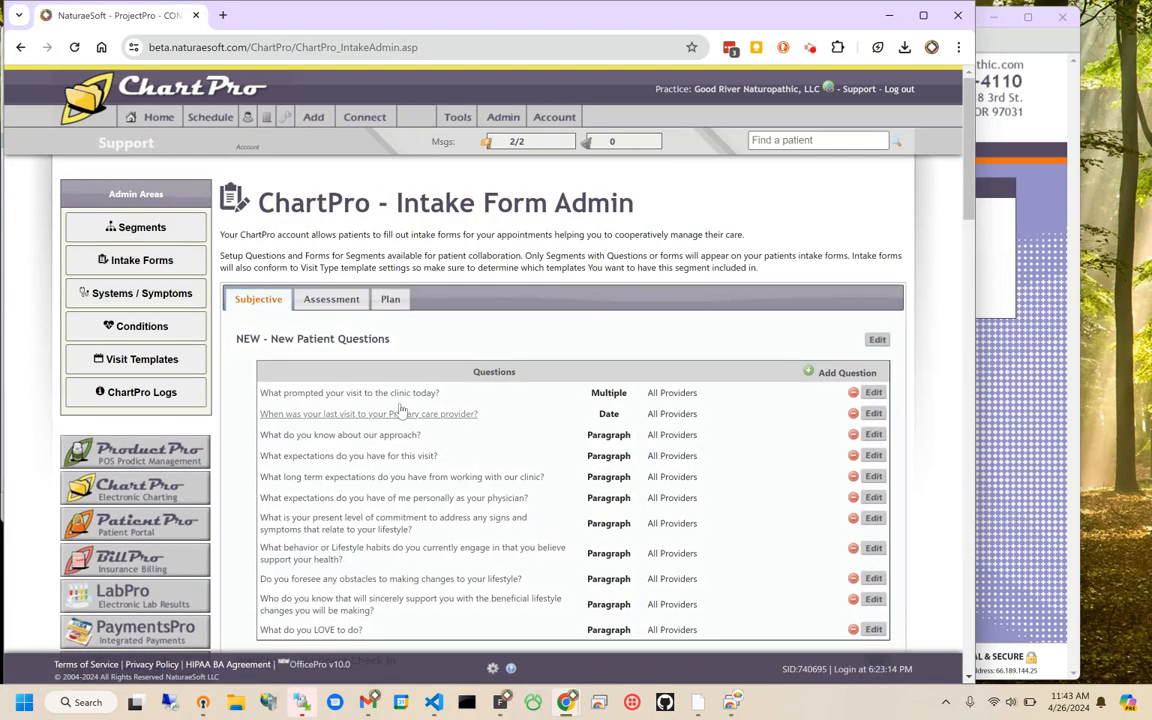
{"action": "scroll", "coordinate": [365, 375], "scroll_direction": "down", "scroll_amount": 3}
{"action": "scroll", "coordinate": [557, 390], "scroll_direction": "up", "scroll_amount": 1}
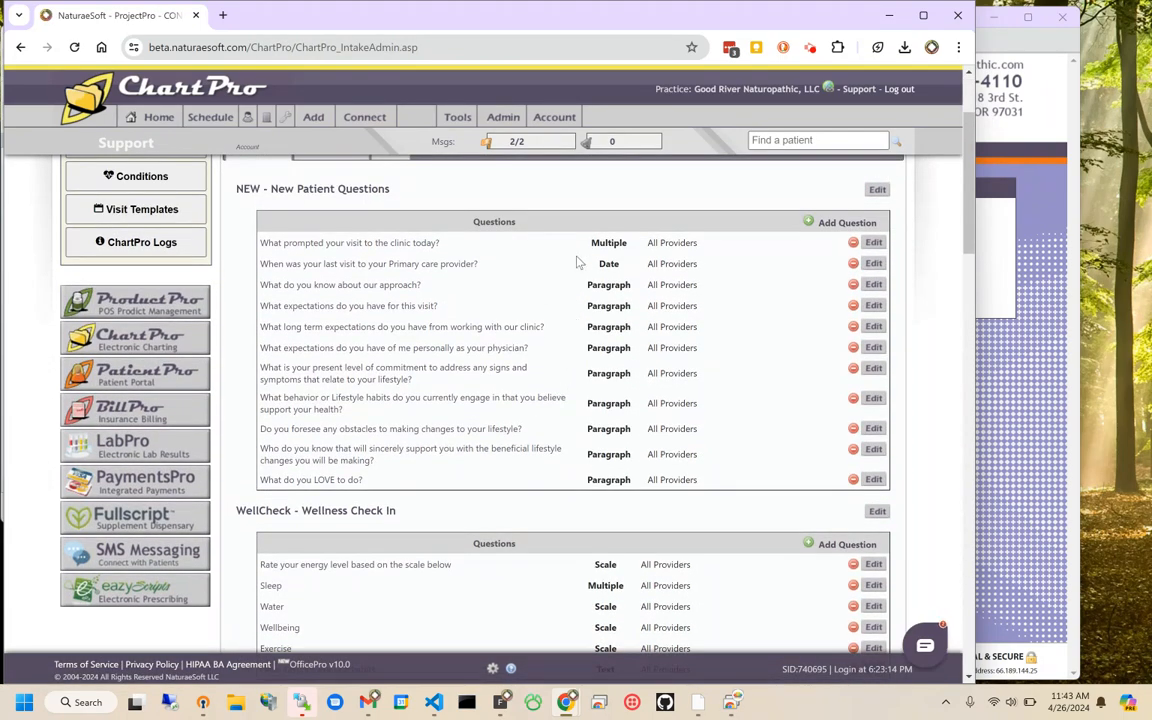
Step: Open the Water question of the Wellness Check In segment, examine its help text and scale options, and close it without saving
{"action": "scroll", "coordinate": [560, 410], "scroll_direction": "down", "scroll_amount": 3}
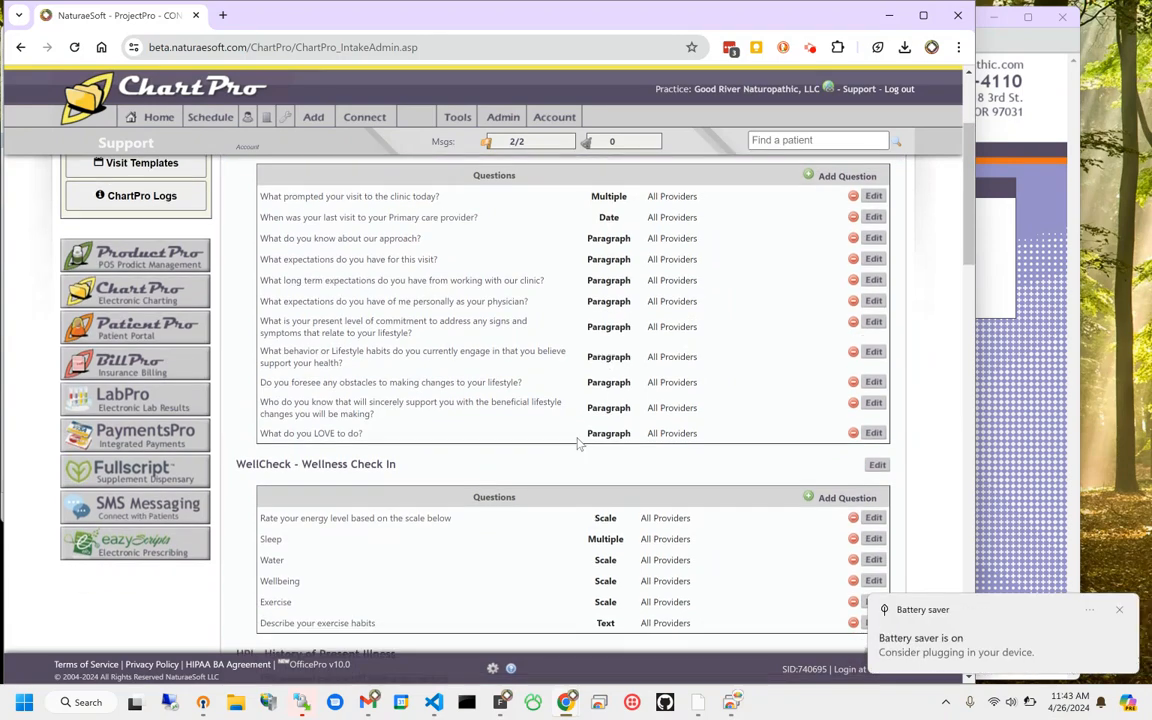
{"action": "left_click", "coordinate": [271, 381]}
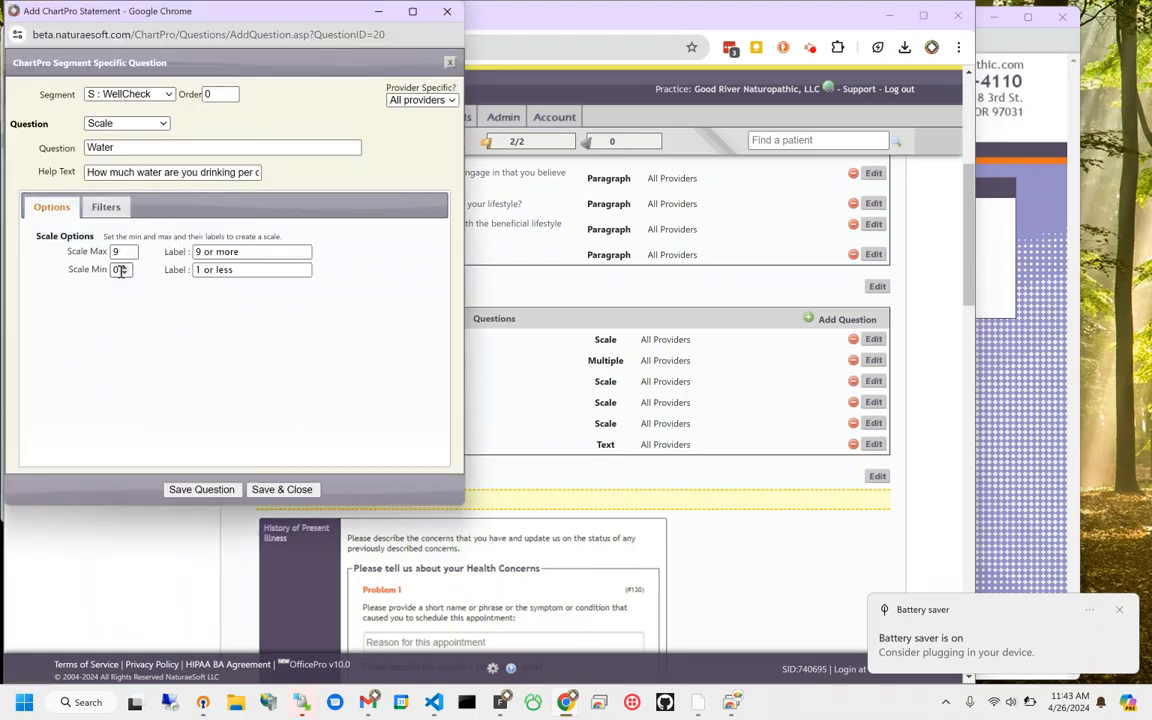
{"action": "left_click", "coordinate": [260, 253]}
{"action": "left_click", "coordinate": [267, 268]}
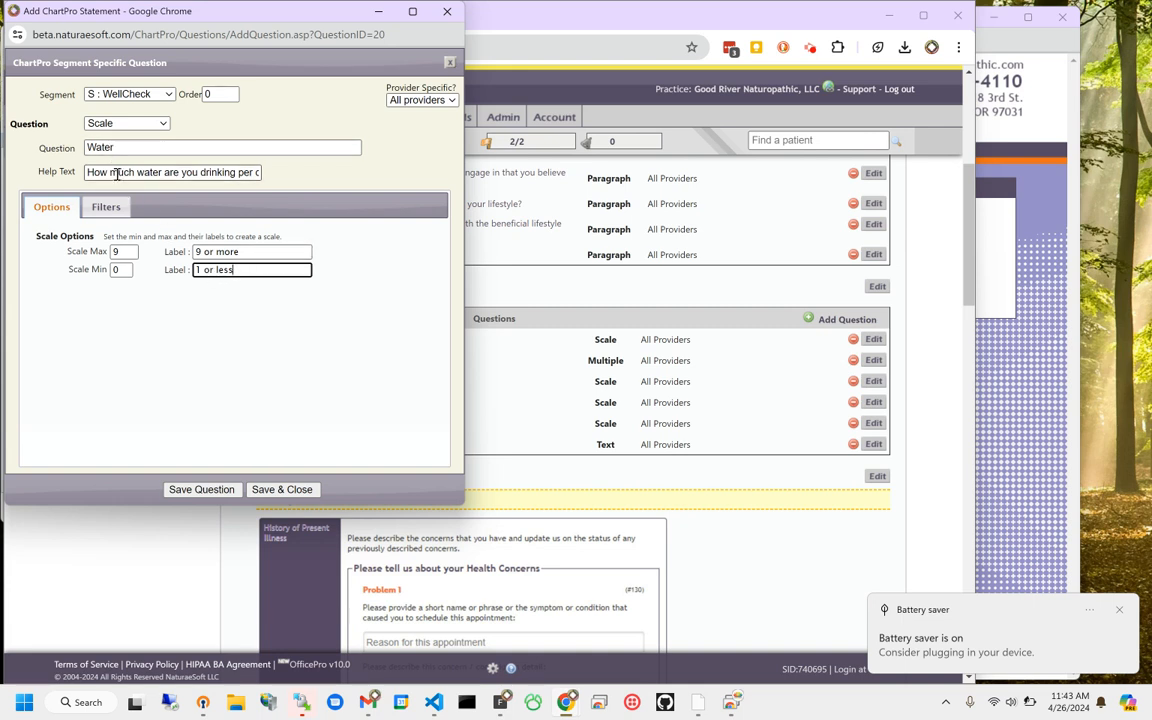
{"action": "left_click_drag", "start_coordinate": [121, 174], "coordinate": [292, 183]}
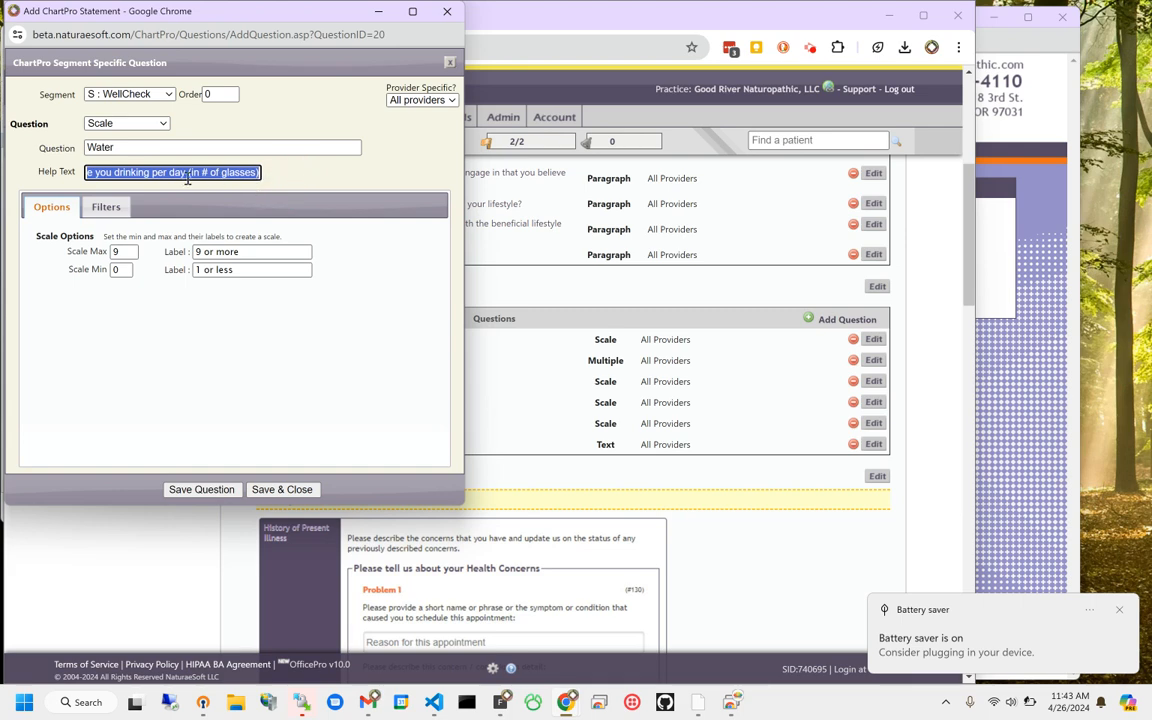
{"action": "left_click", "coordinate": [246, 270]}
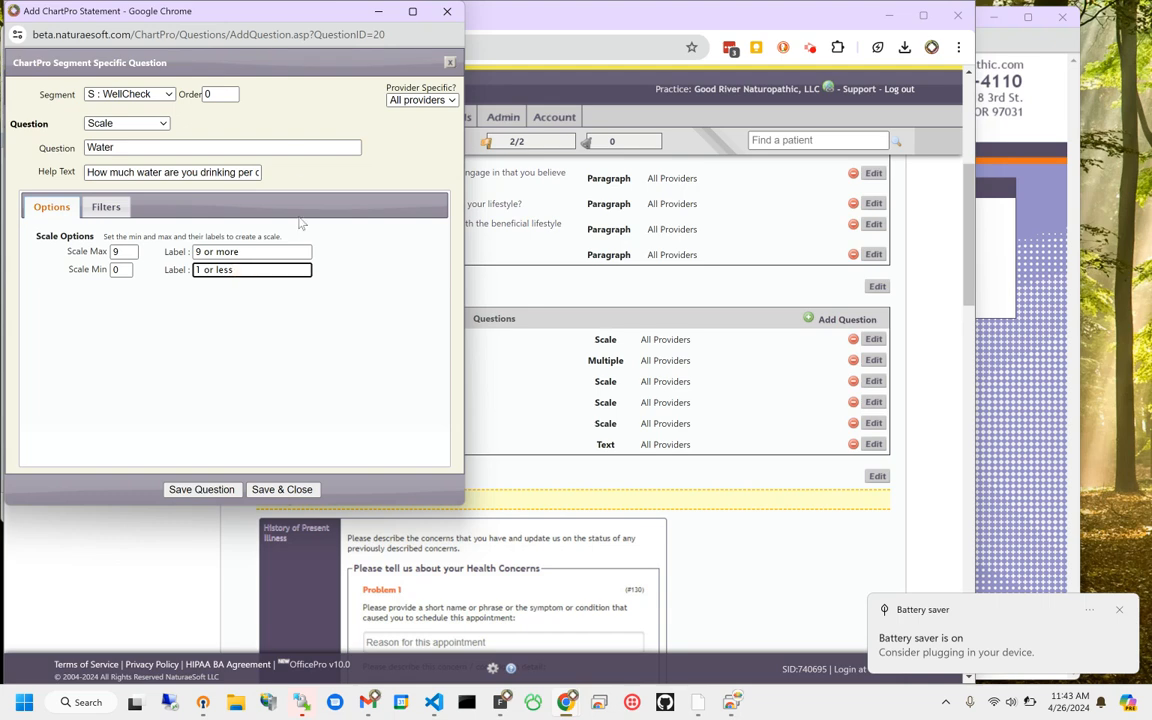
{"action": "left_click", "coordinate": [292, 125]}
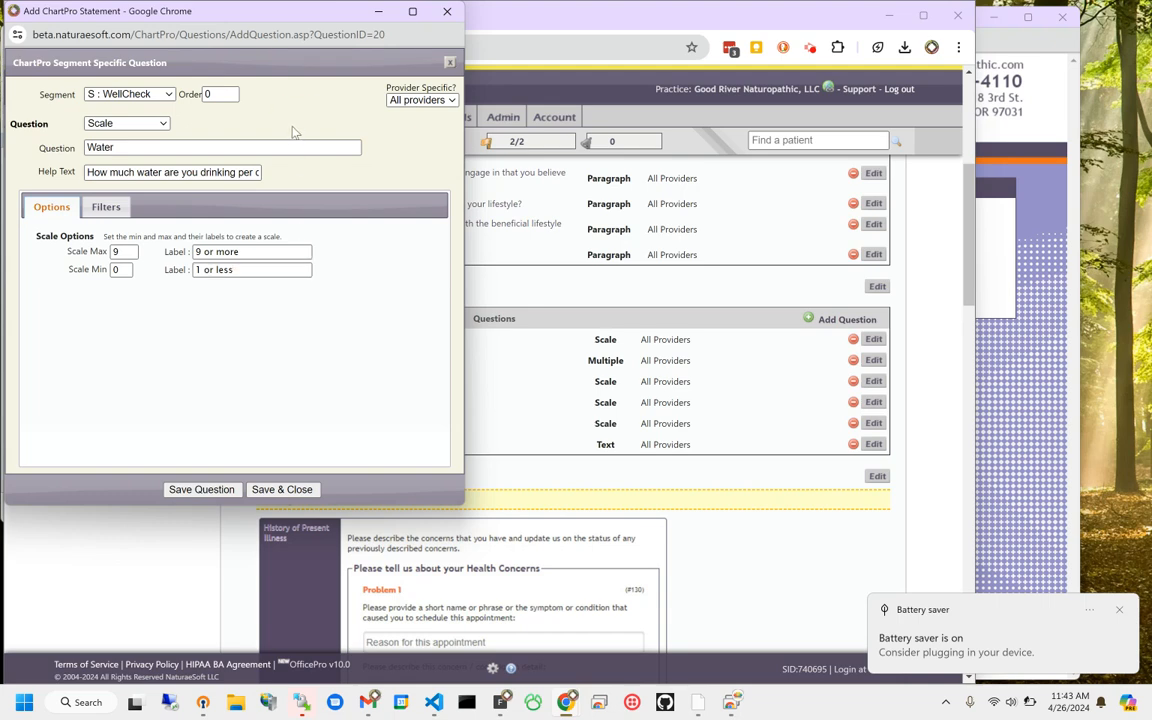
{"action": "left_click", "coordinate": [450, 62]}
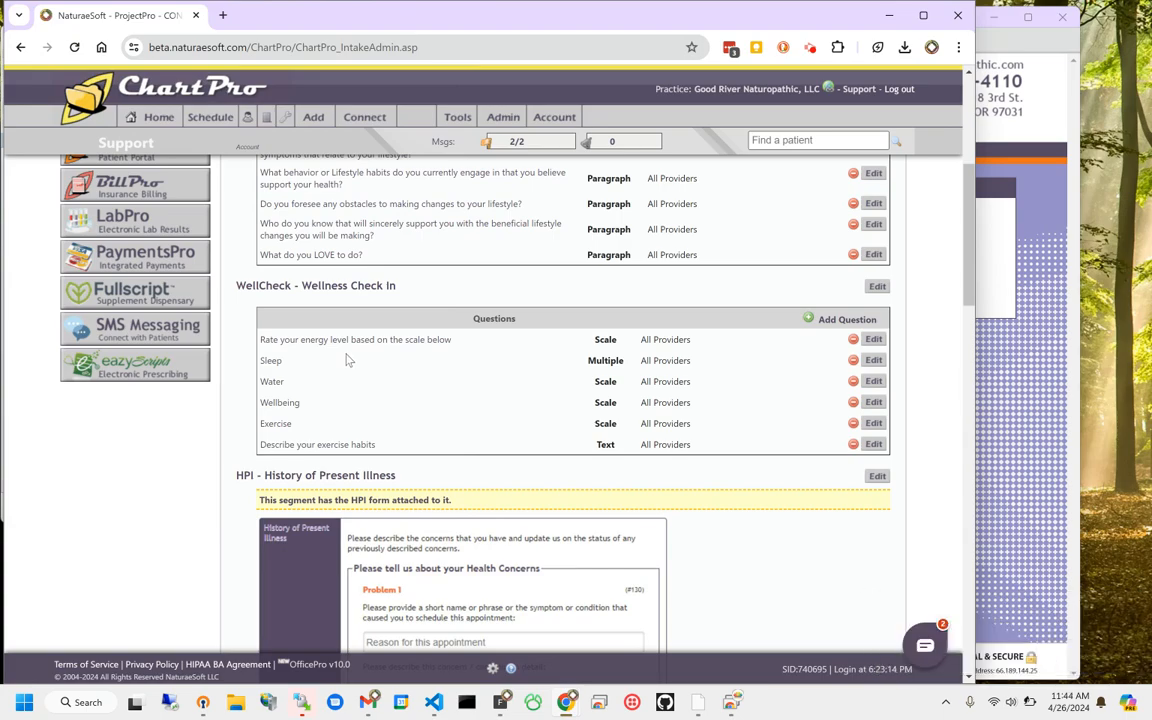
Step: Skim the remaining Subjective intake segments, then review the Systems / Symptoms, Conditions and Visit Templates admin areas
{"action": "scroll", "coordinate": [347, 362], "scroll_direction": "up", "scroll_amount": 3}
{"action": "scroll", "coordinate": [347, 362], "scroll_direction": "down", "scroll_amount": 15}
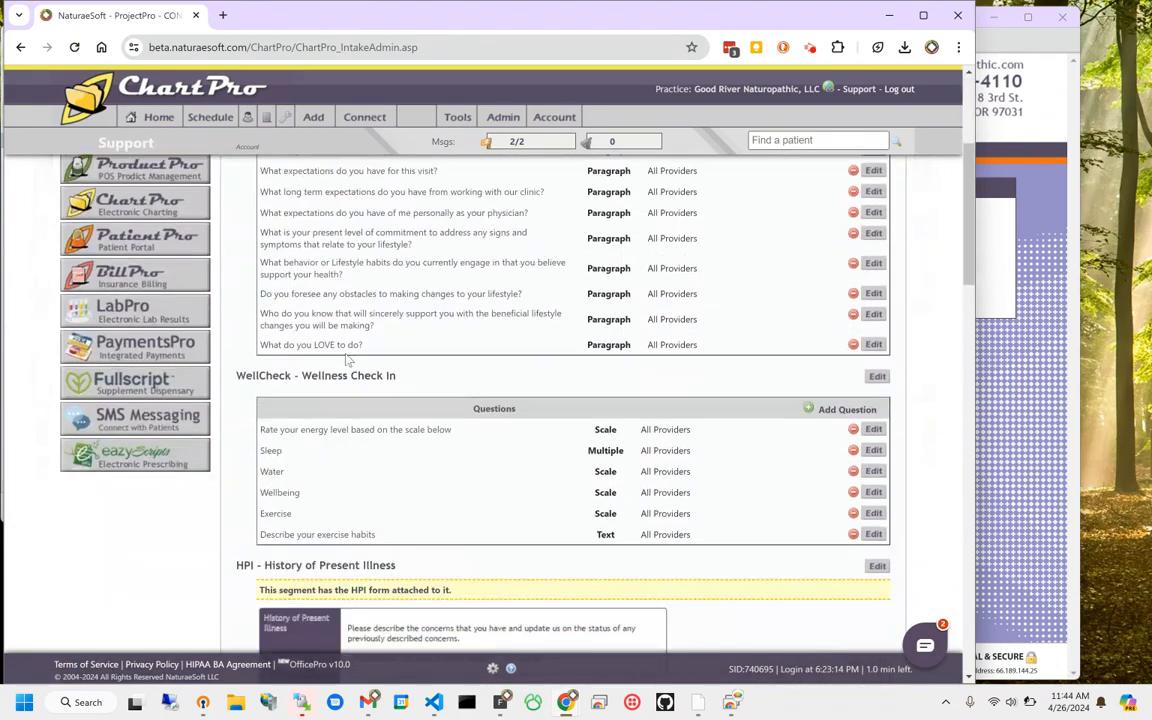
{"action": "scroll", "coordinate": [372, 358], "scroll_direction": "up", "scroll_amount": 15}
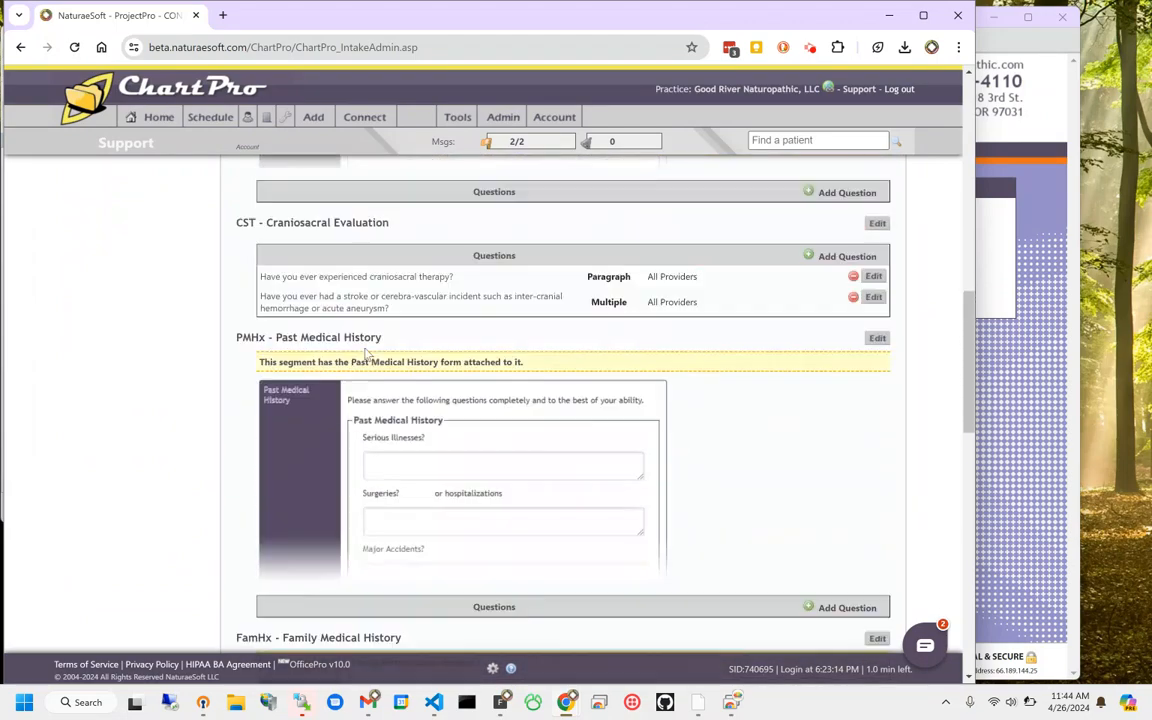
{"action": "left_click", "coordinate": [138, 294]}
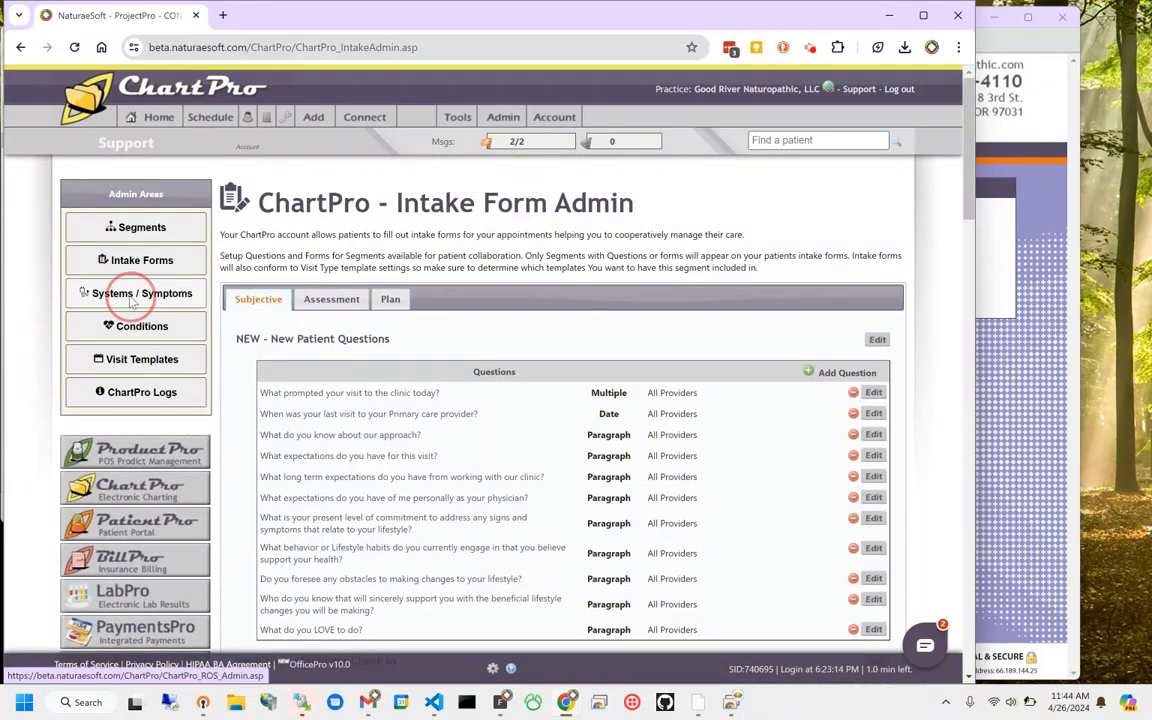
{"action": "scroll", "coordinate": [432, 294], "scroll_direction": "down", "scroll_amount": 2}
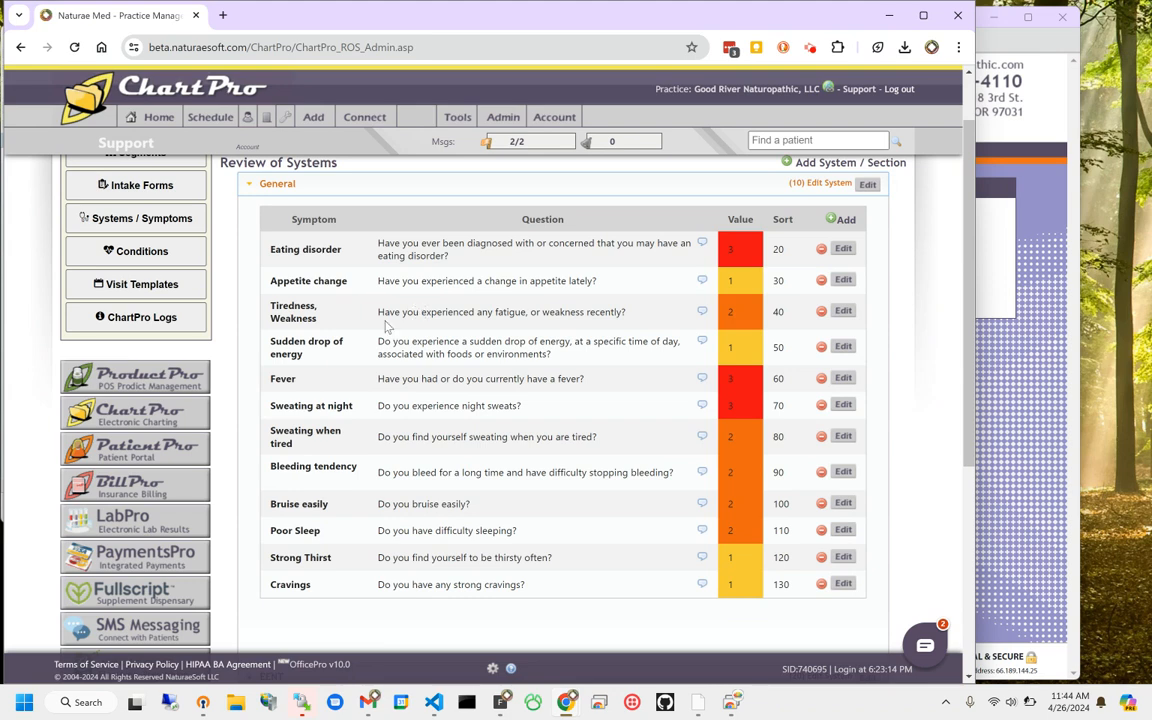
{"action": "left_click", "coordinate": [149, 258]}
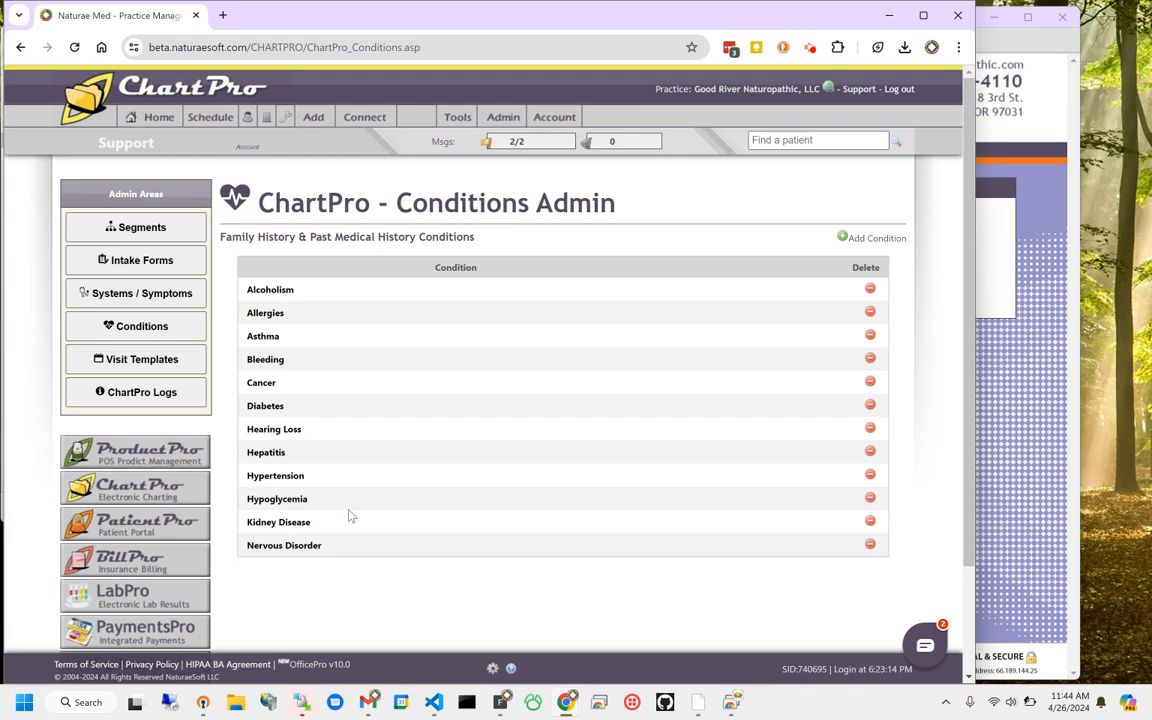
{"action": "left_click", "coordinate": [140, 359]}
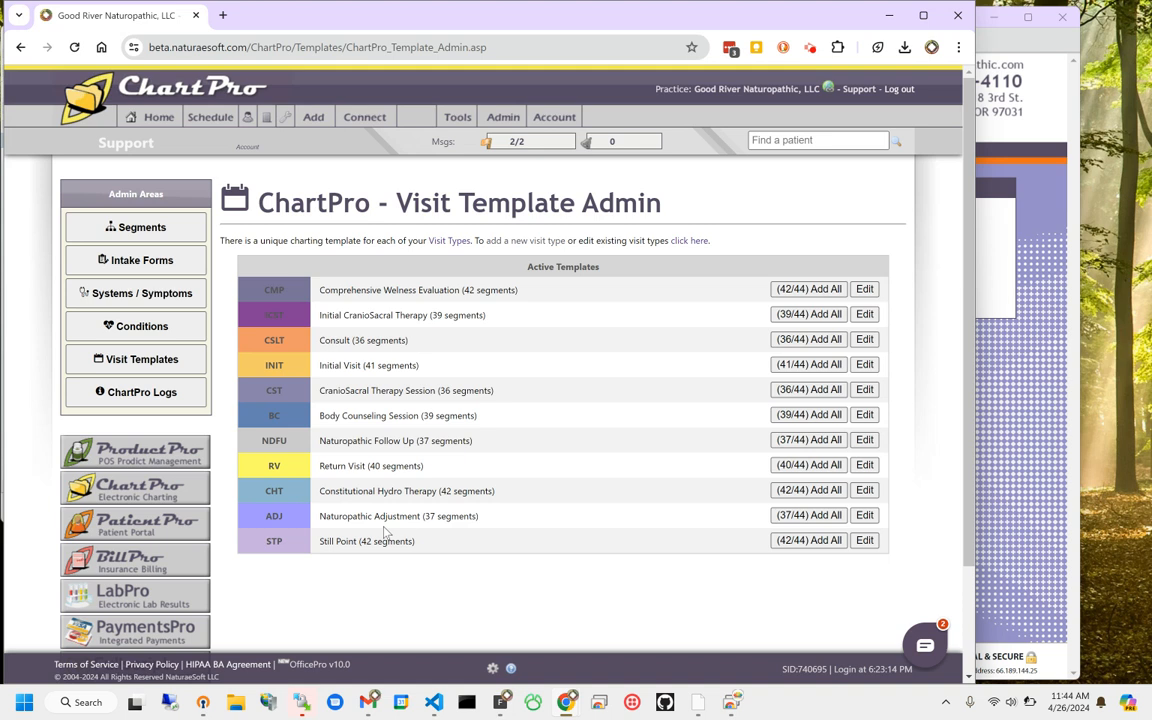
Step: Open the doctor's weekly provider schedule for the week containing 4/26/2024
{"action": "left_click", "coordinate": [206, 125]}
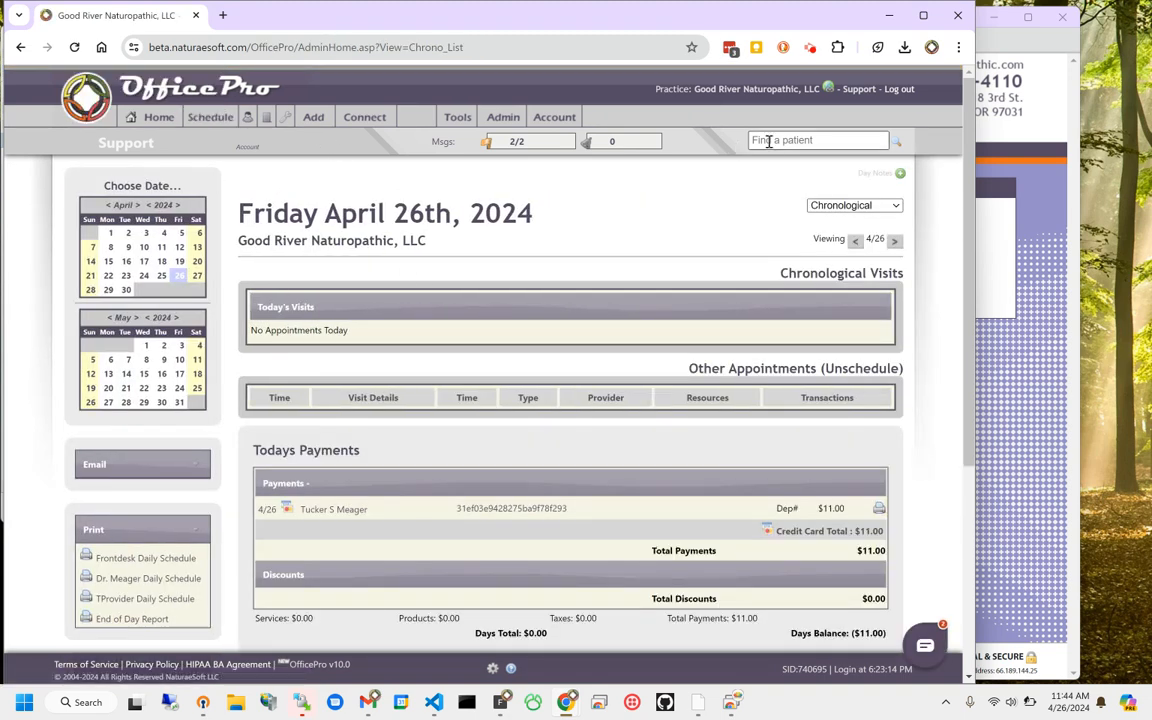
{"action": "mouse_move", "coordinate": [247, 117]}
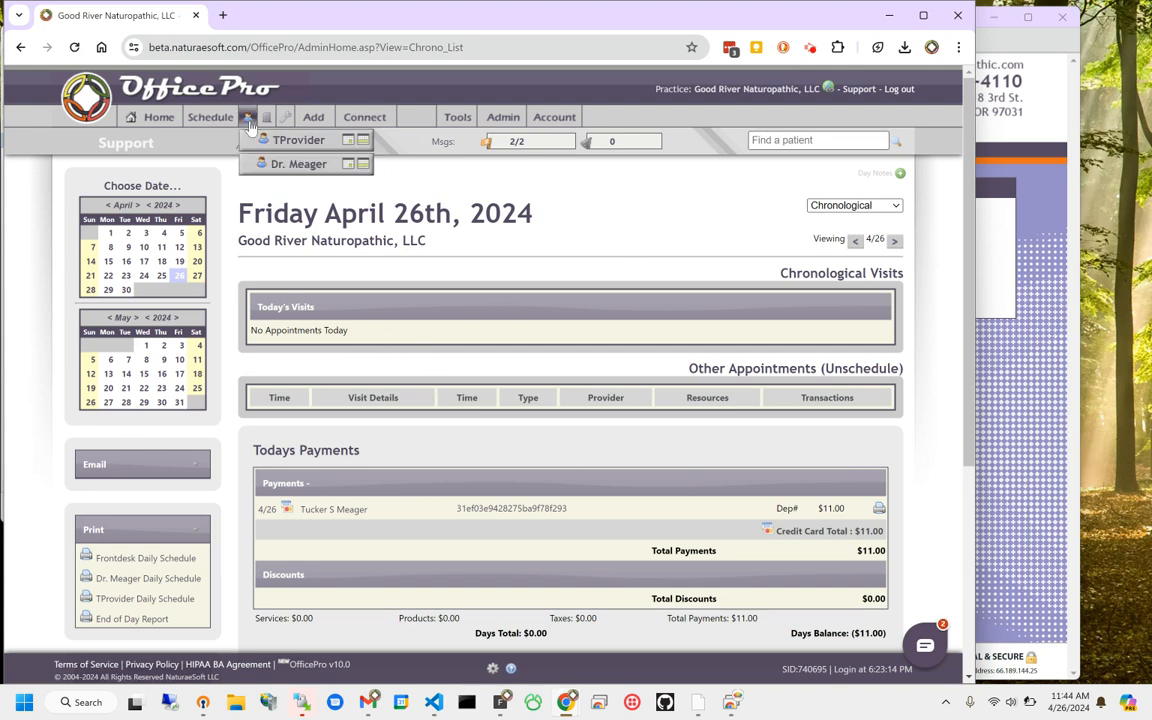
{"action": "left_click", "coordinate": [356, 163]}
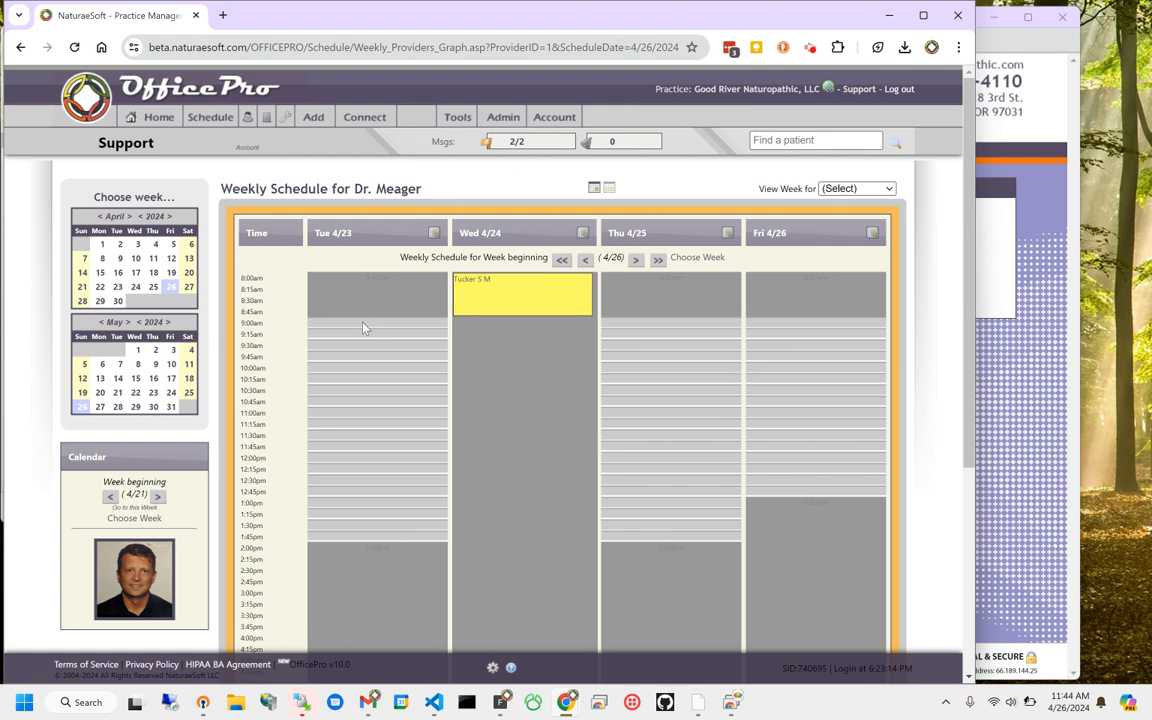
Step: Add a 60-minute CMP visit on Friday 4/26/2024 at 9:00am for the existing patient, with Headache as the chief complaint
{"action": "left_click", "coordinate": [770, 326]}
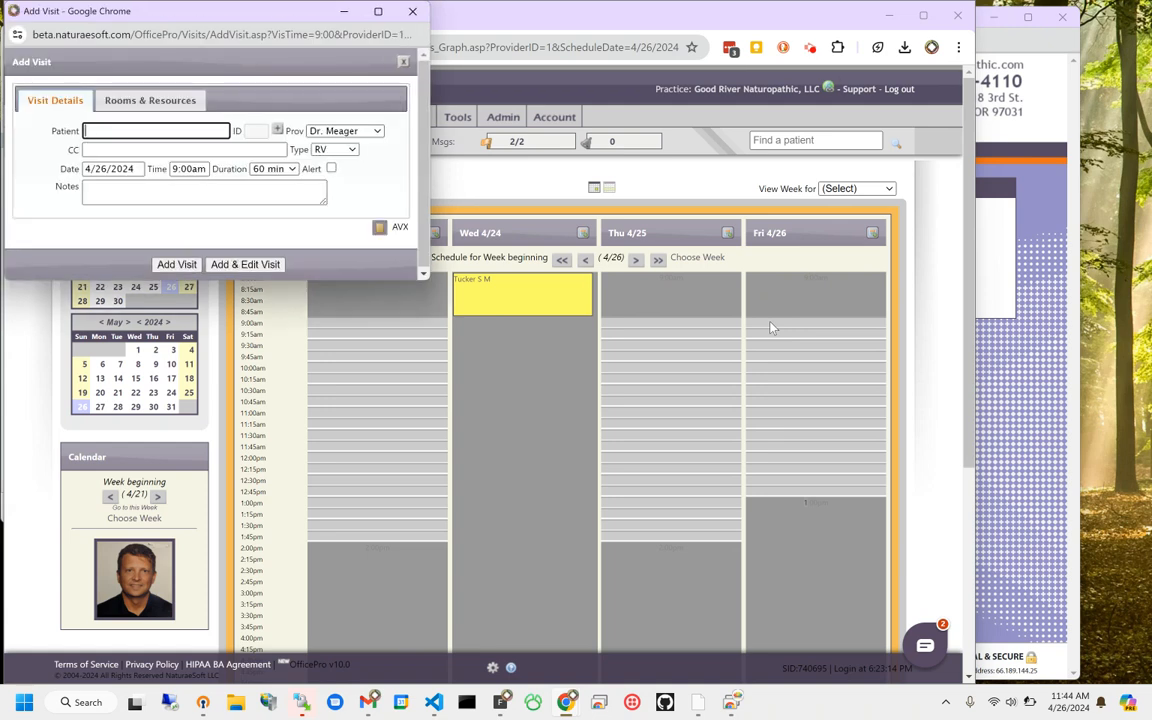
{"action": "type", "text": "Tucker"}
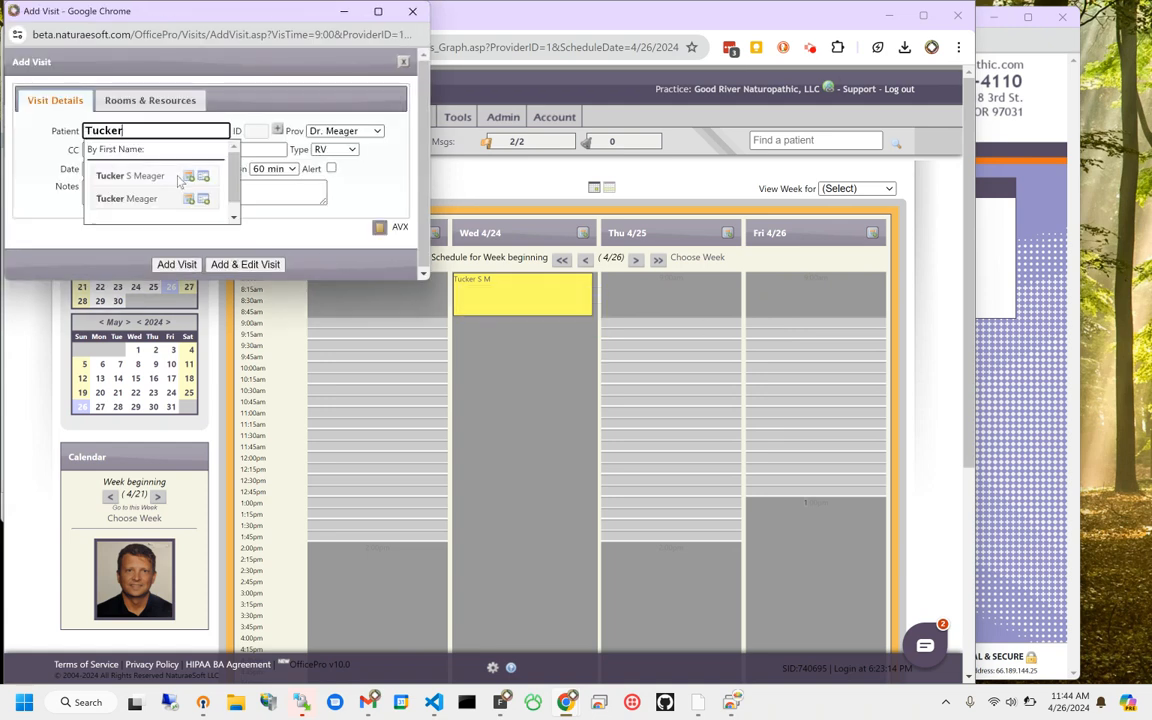
{"action": "left_click", "coordinate": [155, 176]}
{"action": "left_click", "coordinate": [114, 181]}
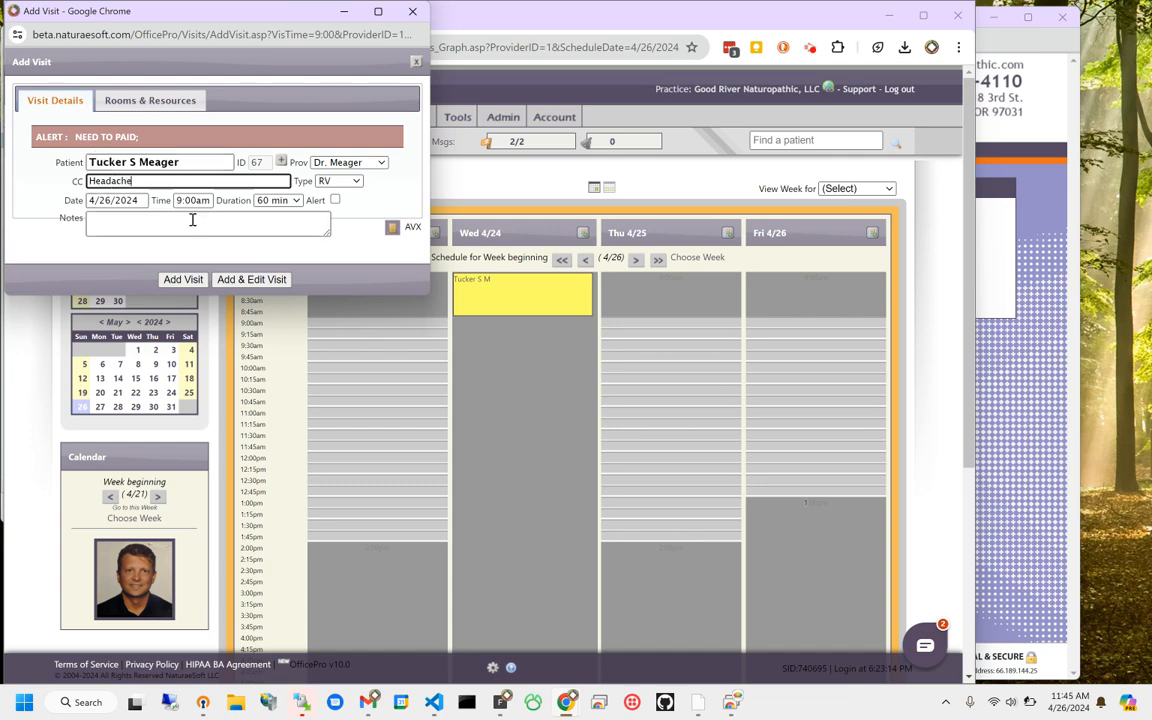
{"action": "left_click", "coordinate": [327, 181]}
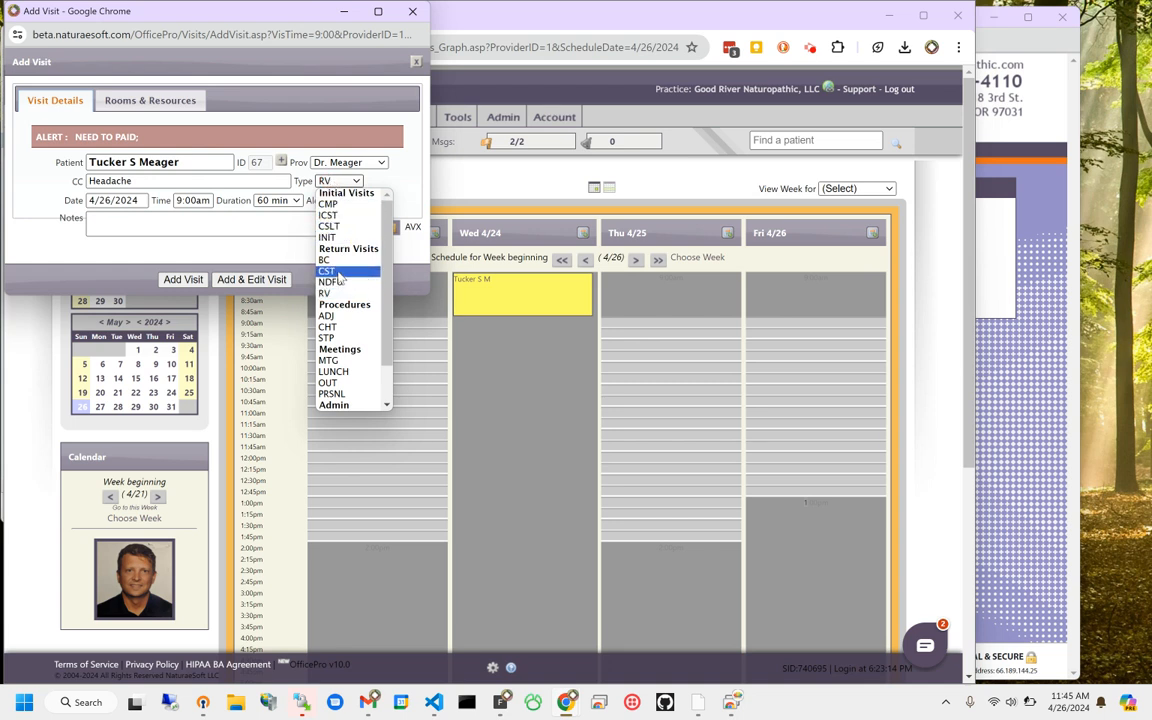
{"action": "left_click", "coordinate": [336, 205]}
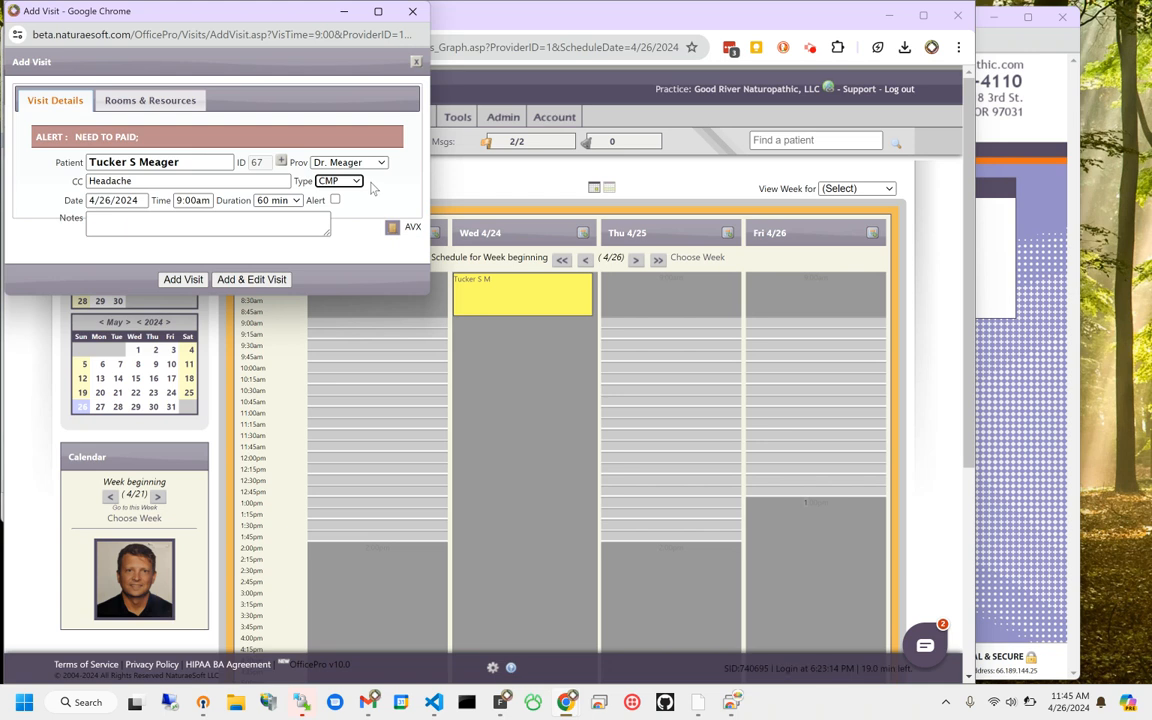
{"action": "left_click", "coordinate": [184, 280]}
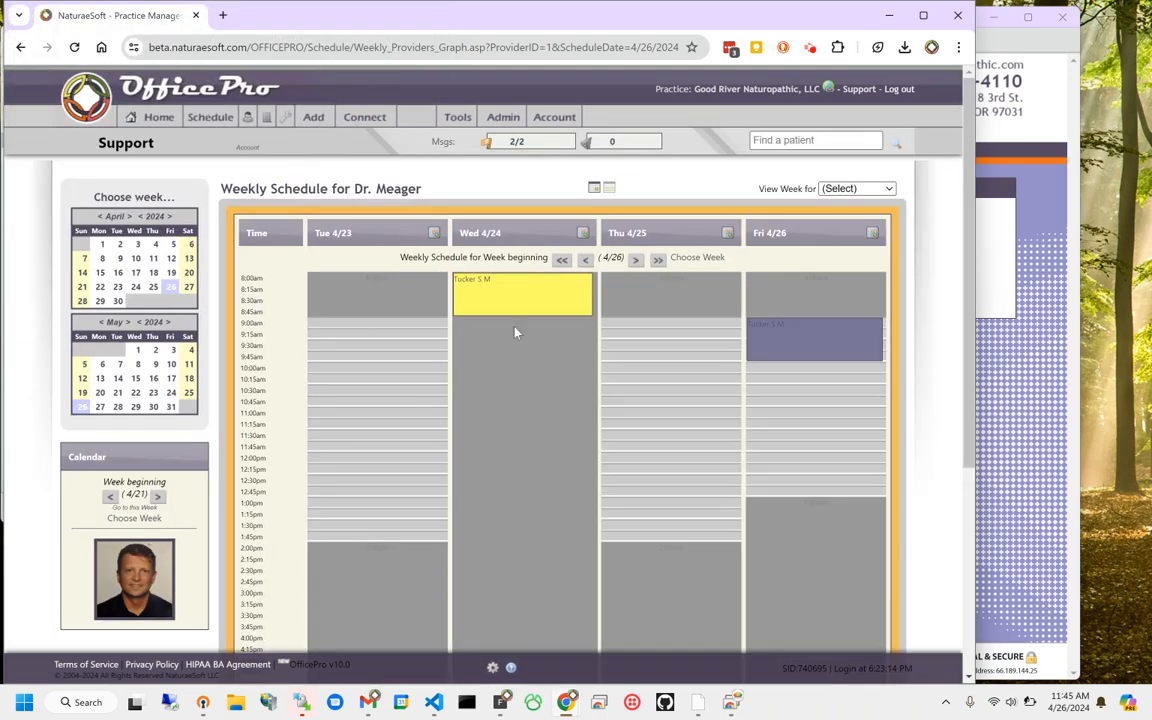
Step: E-mail the intake form for the Friday 9:00am CMP visit to the patient's address on file
{"action": "mouse_move", "coordinate": [790, 340]}
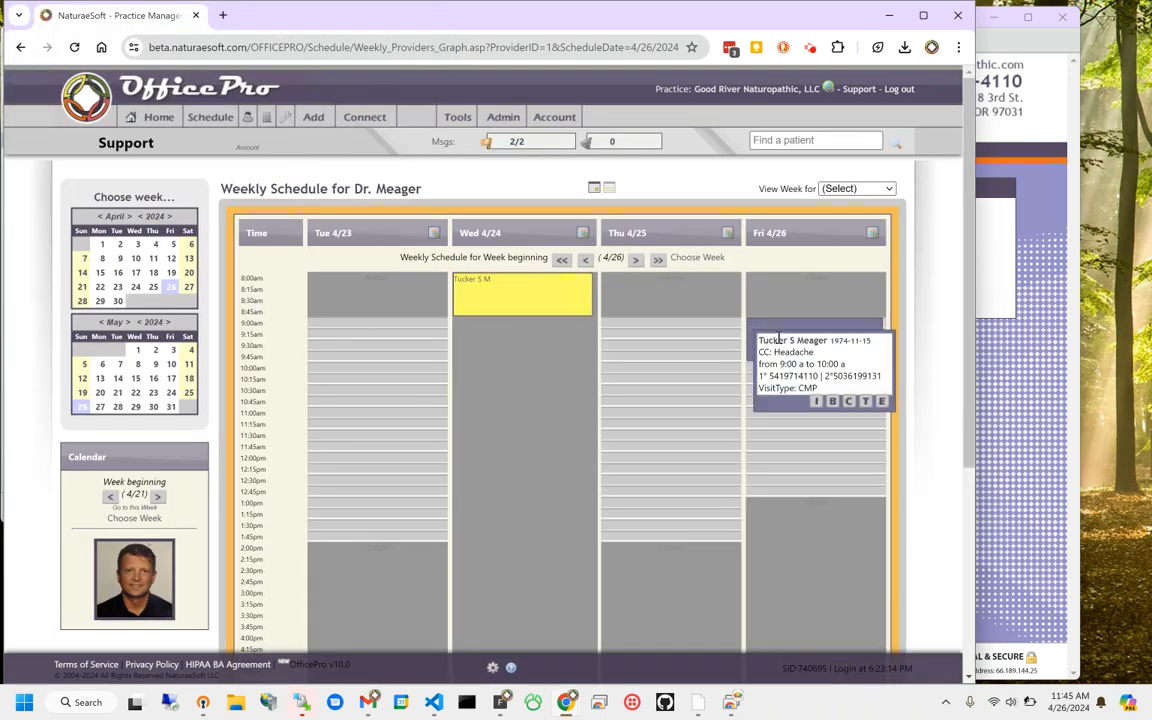
{"action": "left_click", "coordinate": [815, 402]}
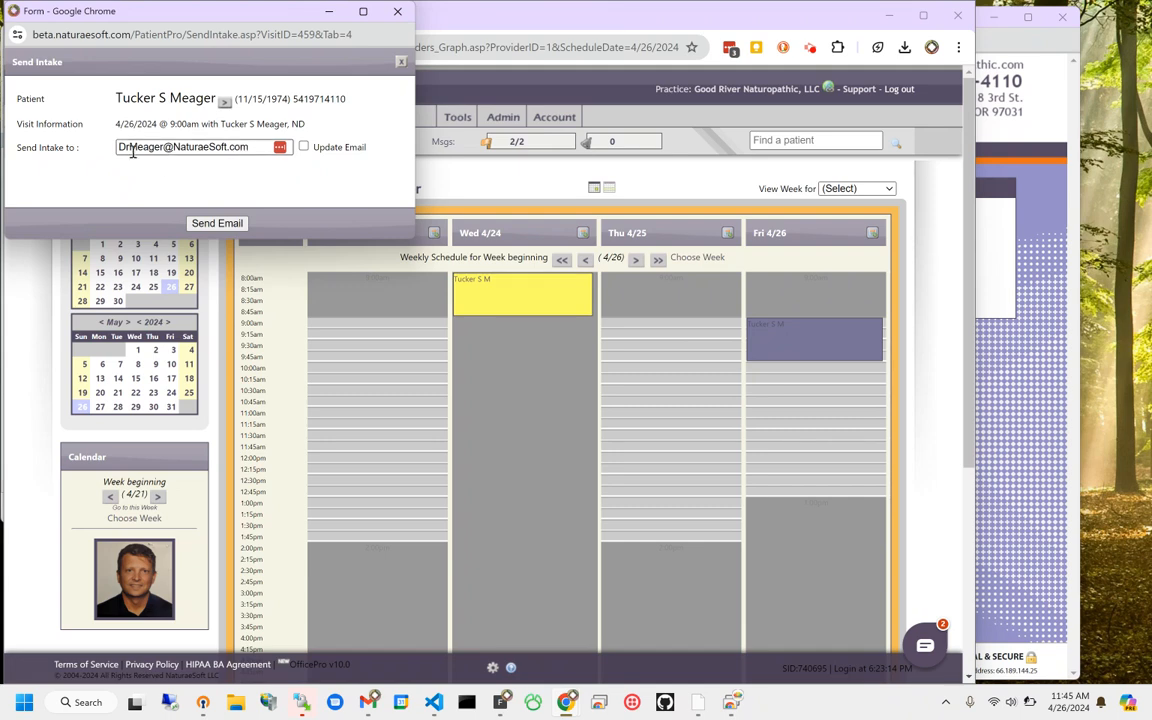
{"action": "left_click", "coordinate": [204, 228]}
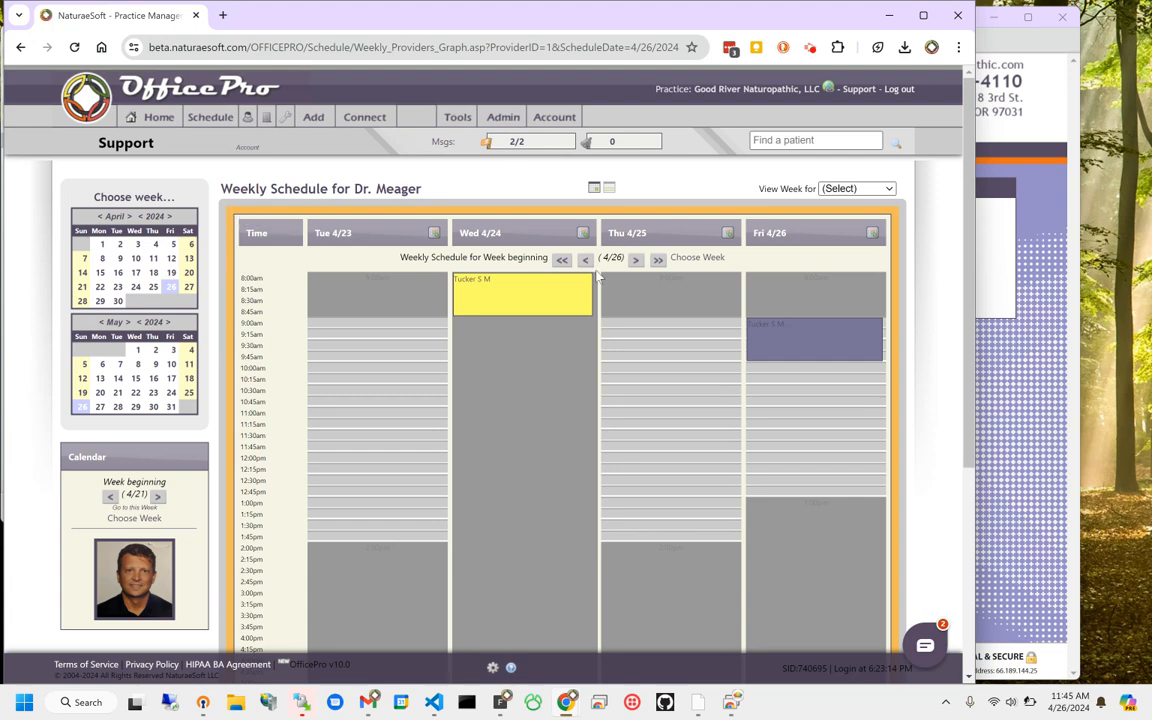
Step: Switch to the Good River Naturopathic patient portal window and sign in with the filled-in e-mail, entering the account password
{"action": "left_click", "coordinate": [828, 90]}
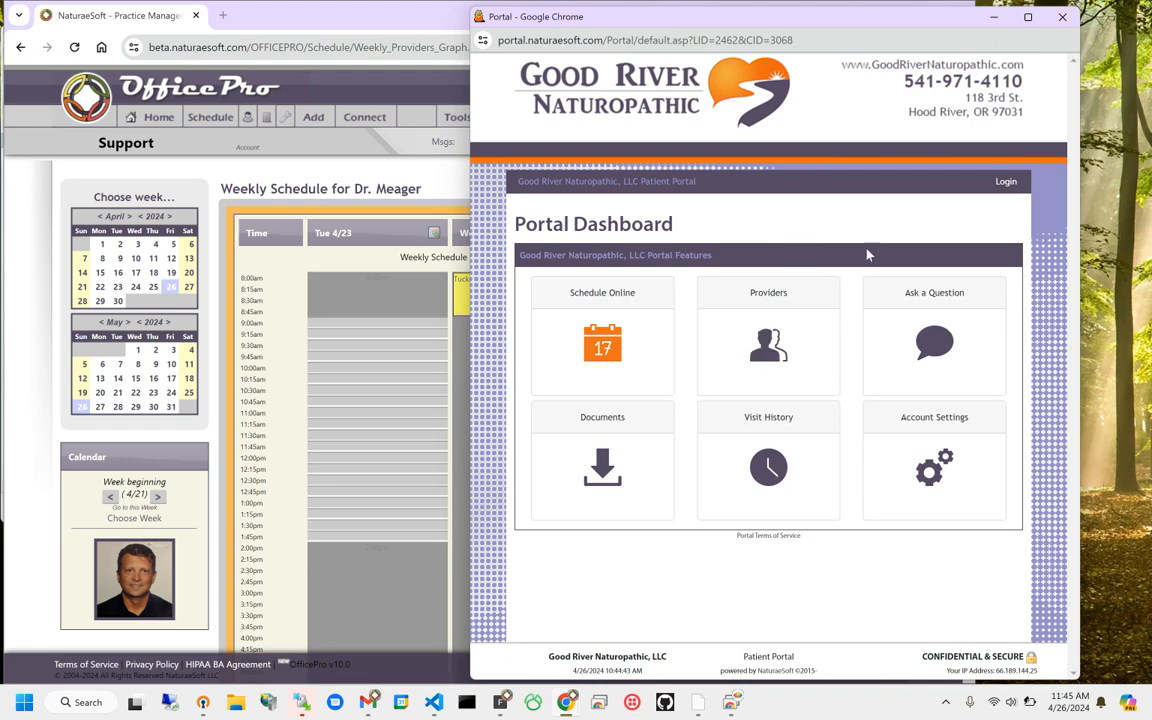
{"action": "left_click", "coordinate": [1005, 181]}
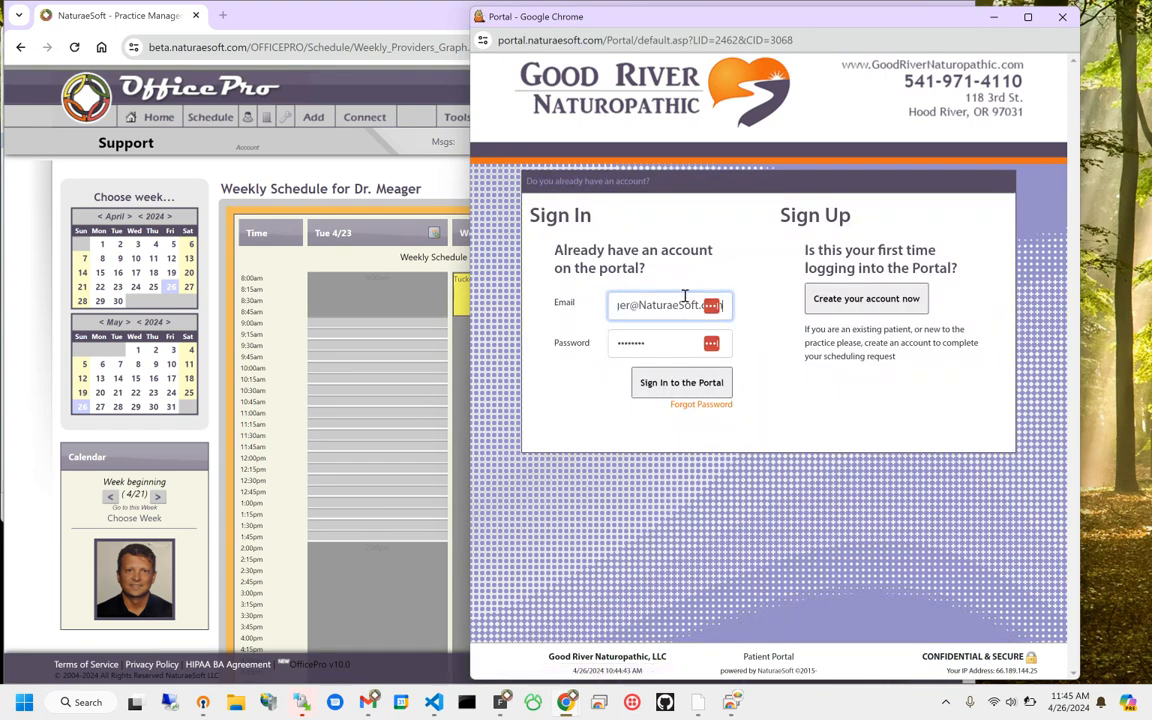
{"action": "left_click_drag", "start_coordinate": [650, 342], "coordinate": [540, 327]}
{"action": "type", "text": "••"}
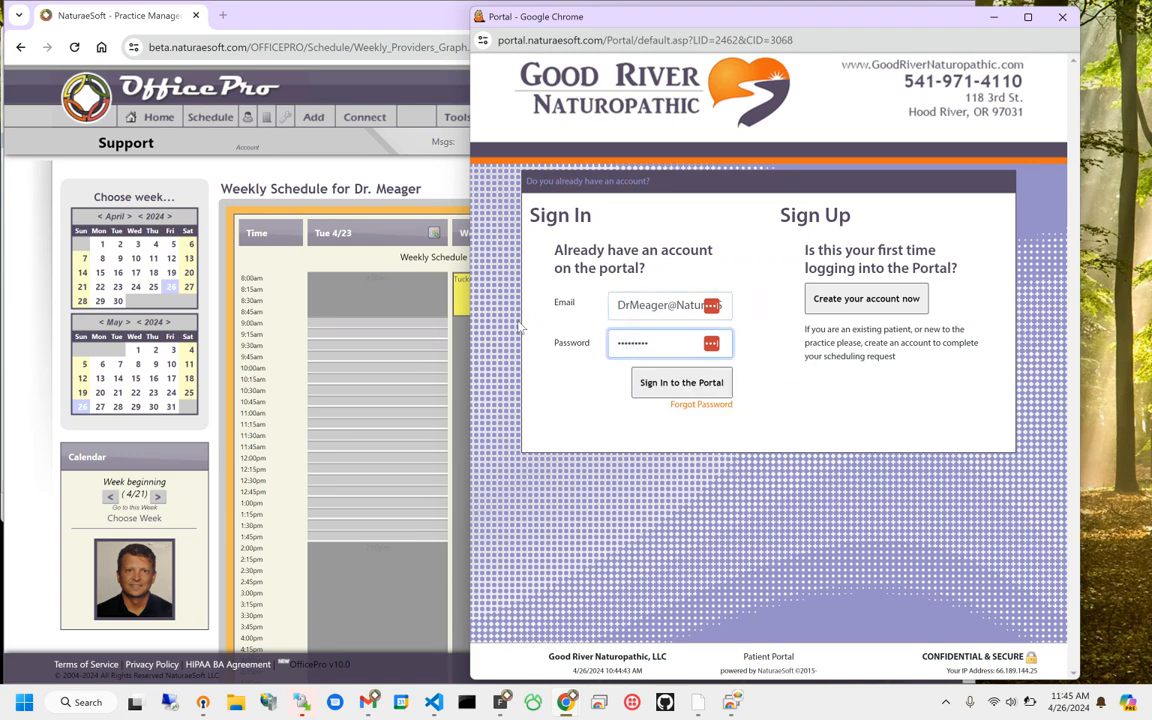
{"action": "left_click", "coordinate": [690, 386]}
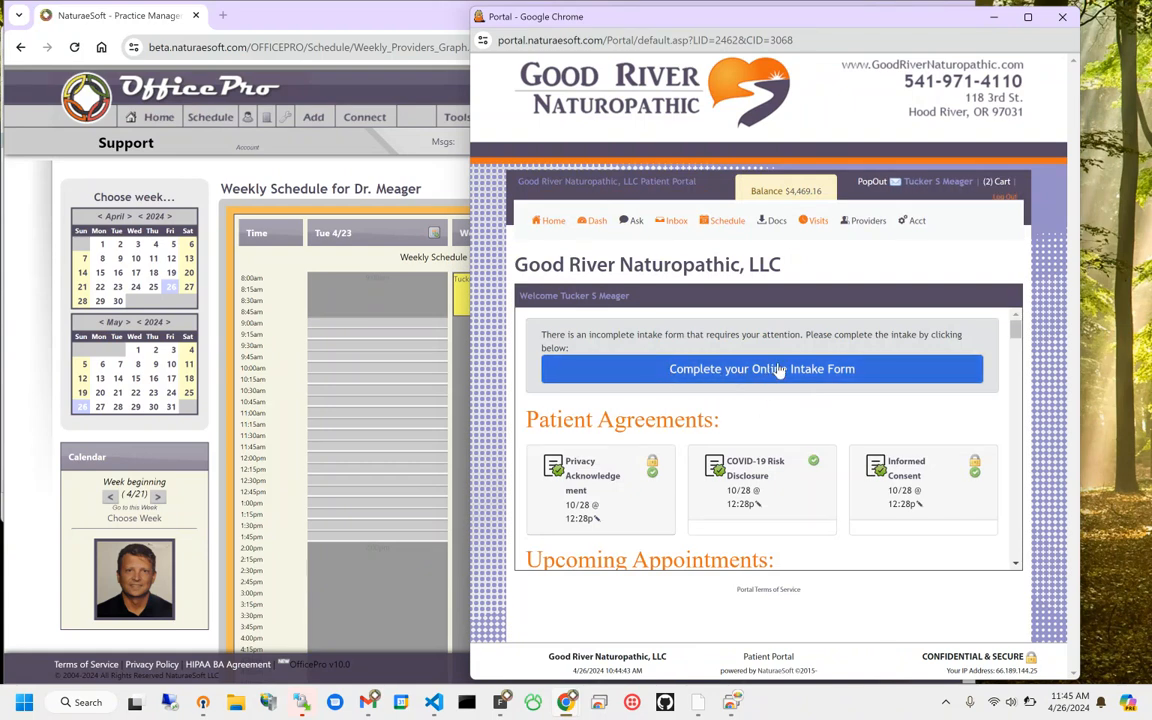
Step: Open the intake form for the upcoming 4/26/24 CMP appointment and look over its Demographic Information section
{"action": "left_click", "coordinate": [805, 369]}
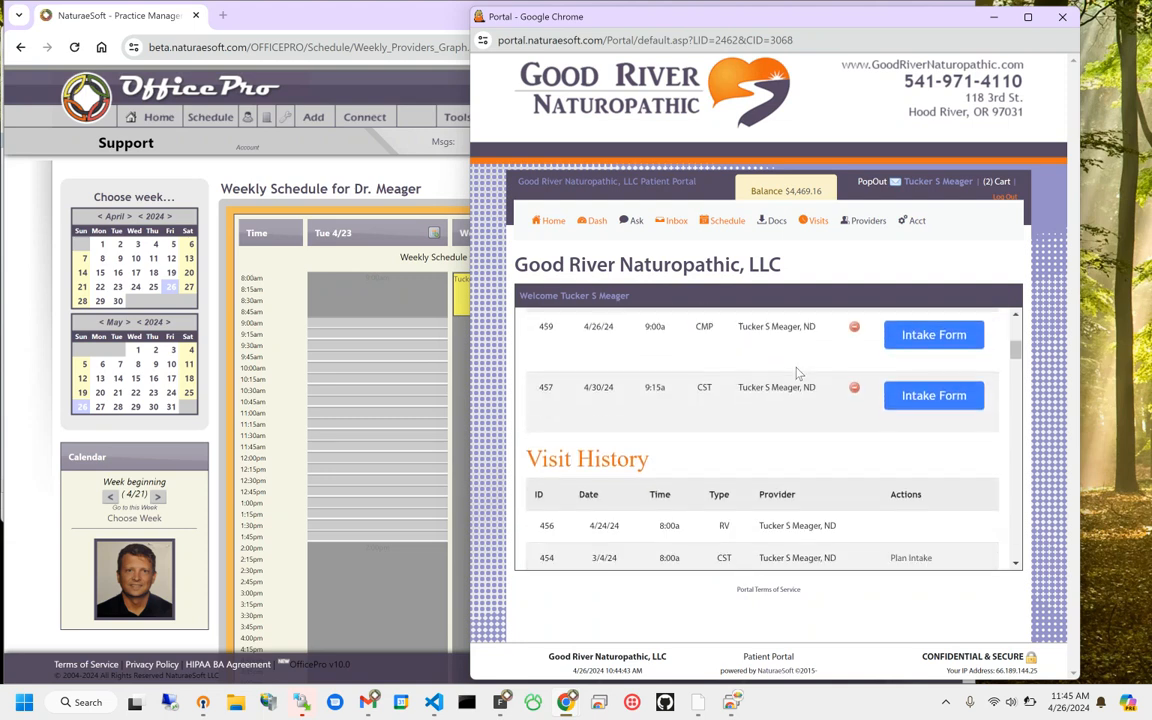
{"action": "scroll", "coordinate": [762, 396], "scroll_direction": "up", "scroll_amount": 1}
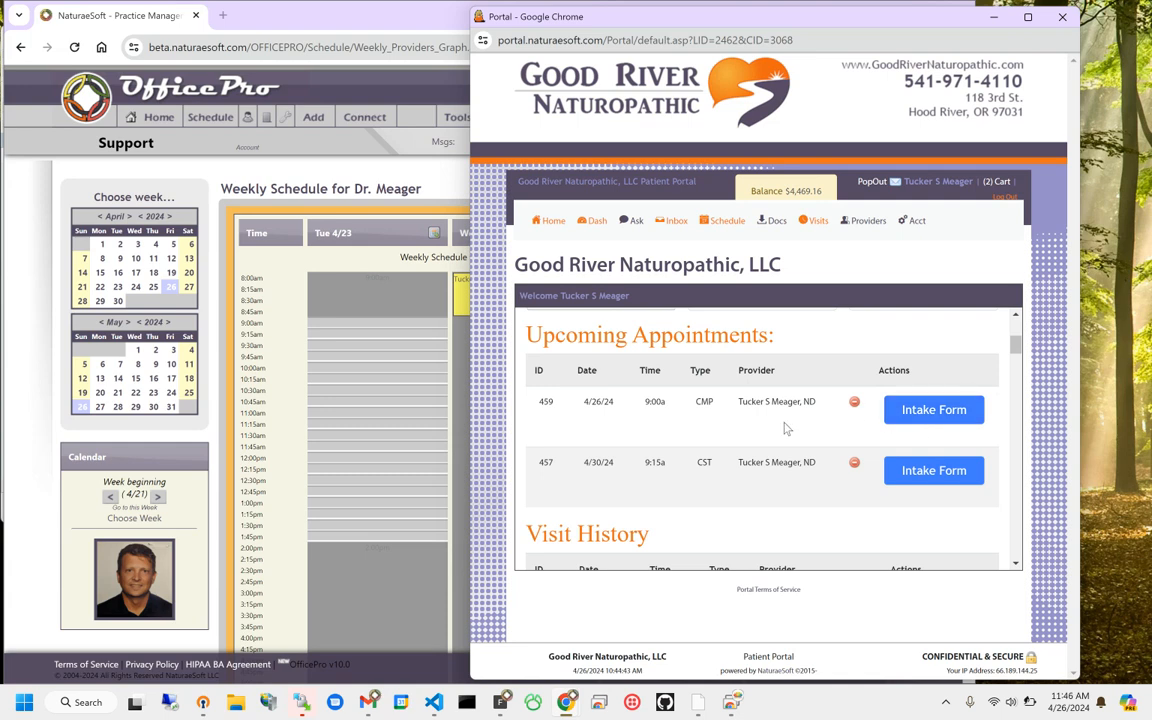
{"action": "left_click", "coordinate": [922, 413]}
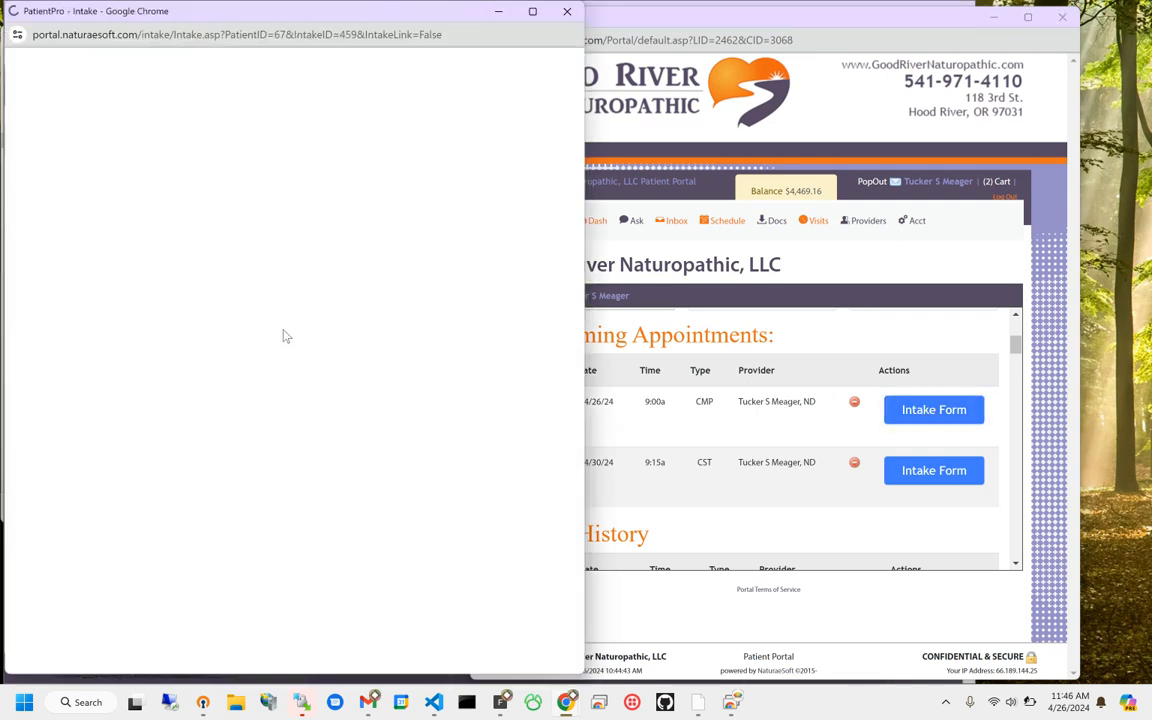
{"action": "scroll", "coordinate": [200, 334], "scroll_direction": "down", "scroll_amount": 3}
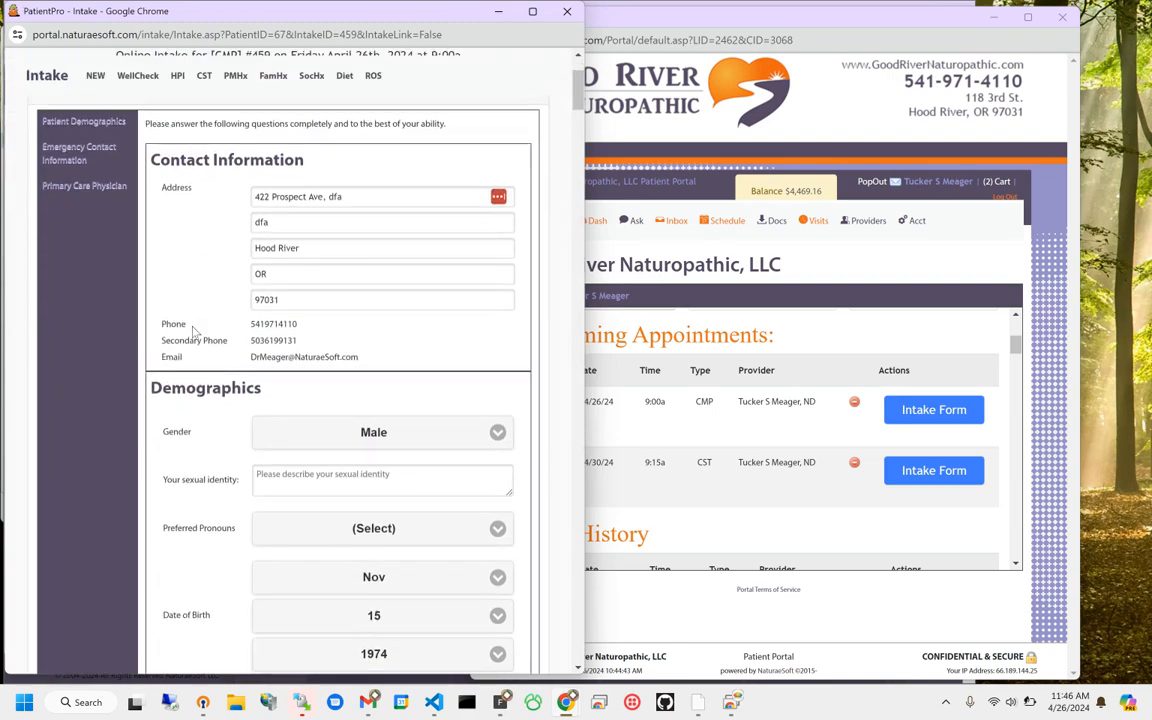
{"action": "scroll", "coordinate": [198, 331], "scroll_direction": "up", "scroll_amount": 3}
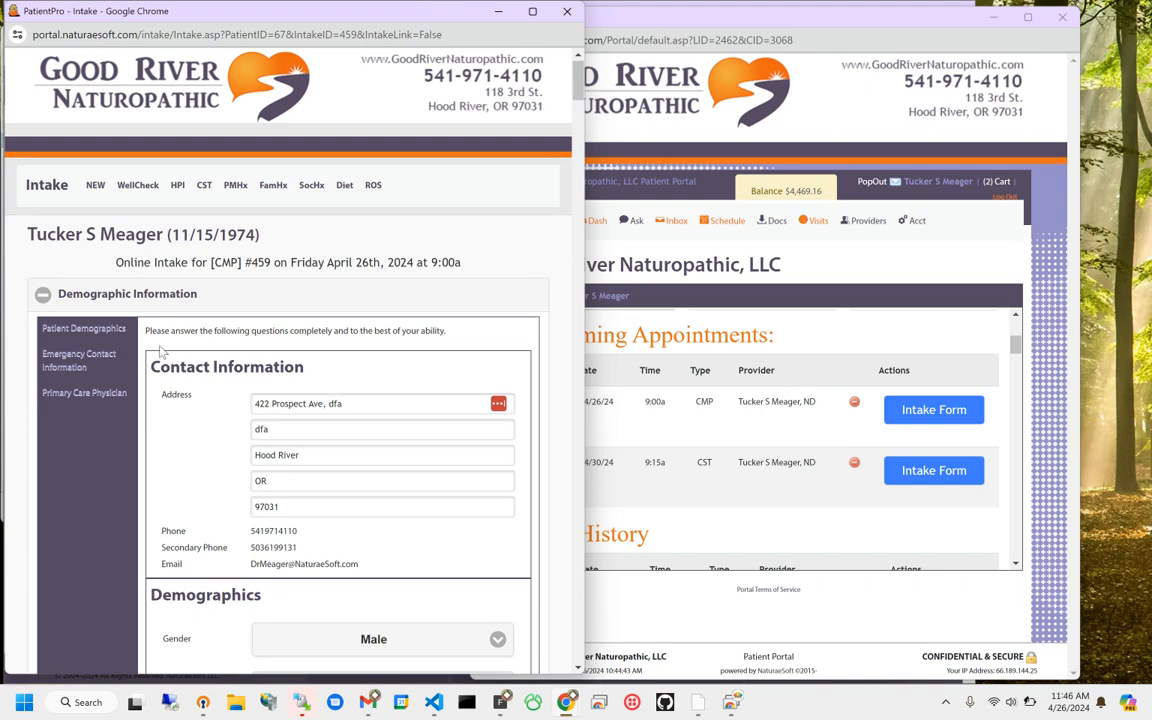
{"action": "scroll", "coordinate": [290, 370], "scroll_direction": "down", "scroll_amount": 4}
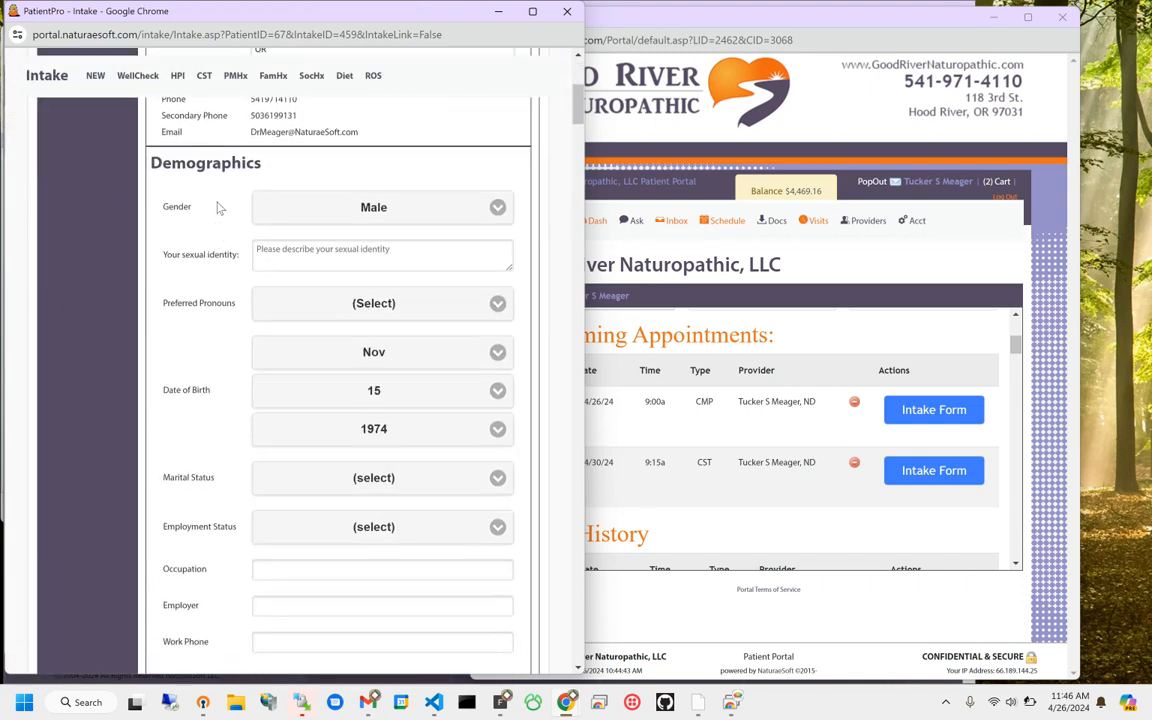
Step: In the New Patient Questions, choose New concern as the visit reason and enter 04/16/2024 as the last primary care provider visit
{"action": "scroll", "coordinate": [224, 230], "scroll_direction": "down", "scroll_amount": 6}
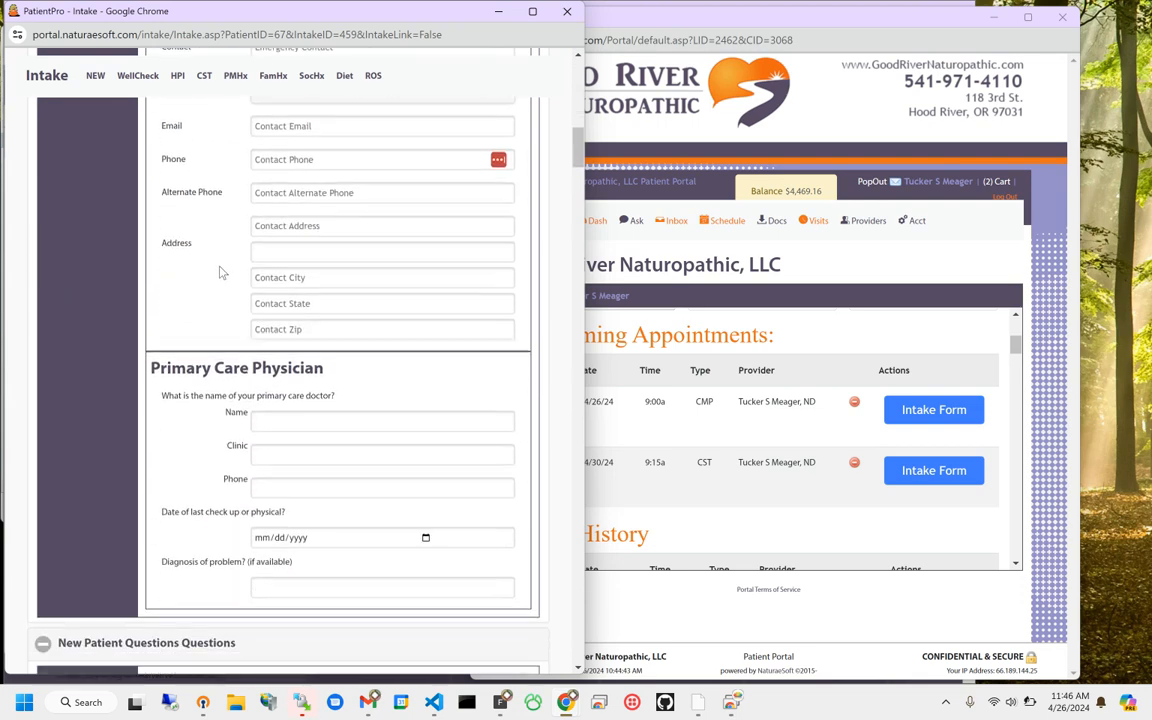
{"action": "scroll", "coordinate": [221, 272], "scroll_direction": "down", "scroll_amount": 5}
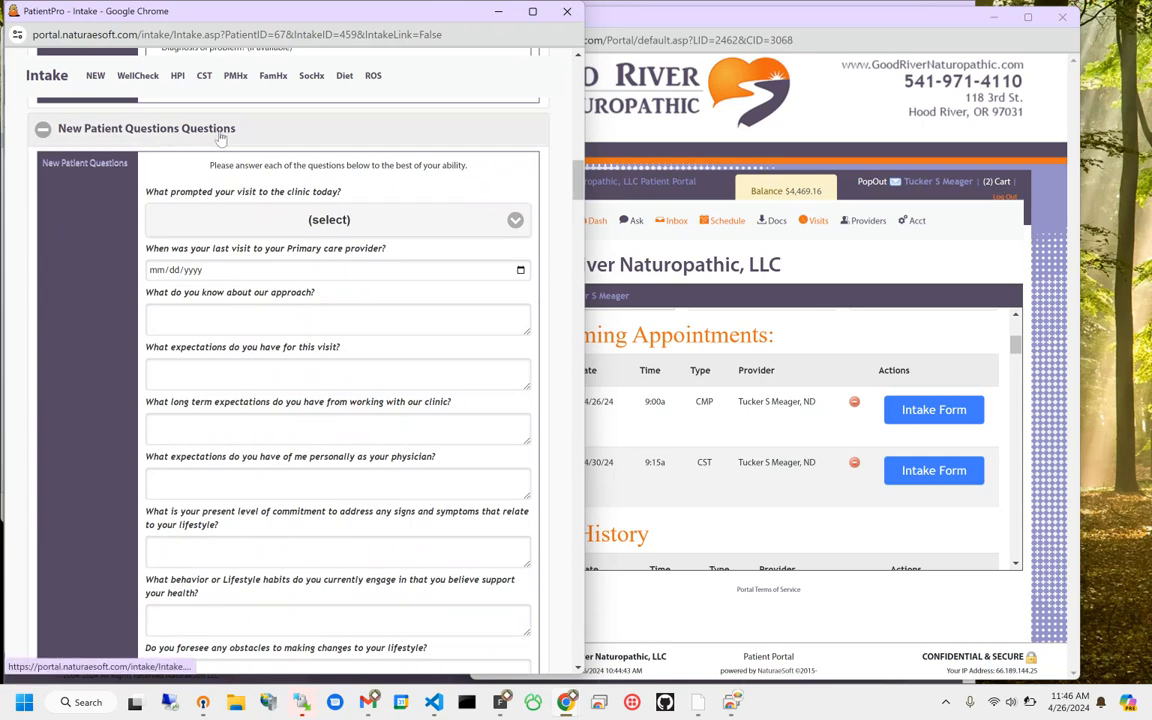
{"action": "scroll", "coordinate": [210, 280], "scroll_direction": "down", "scroll_amount": 4}
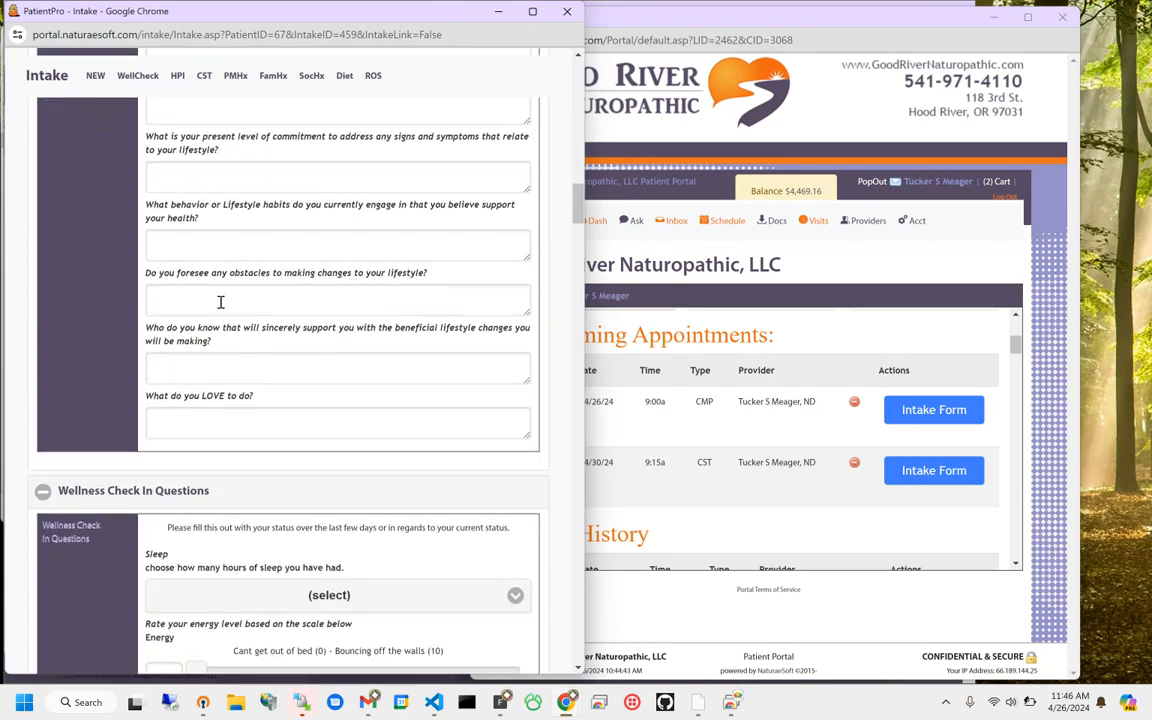
{"action": "scroll", "coordinate": [221, 302], "scroll_direction": "up", "scroll_amount": 4}
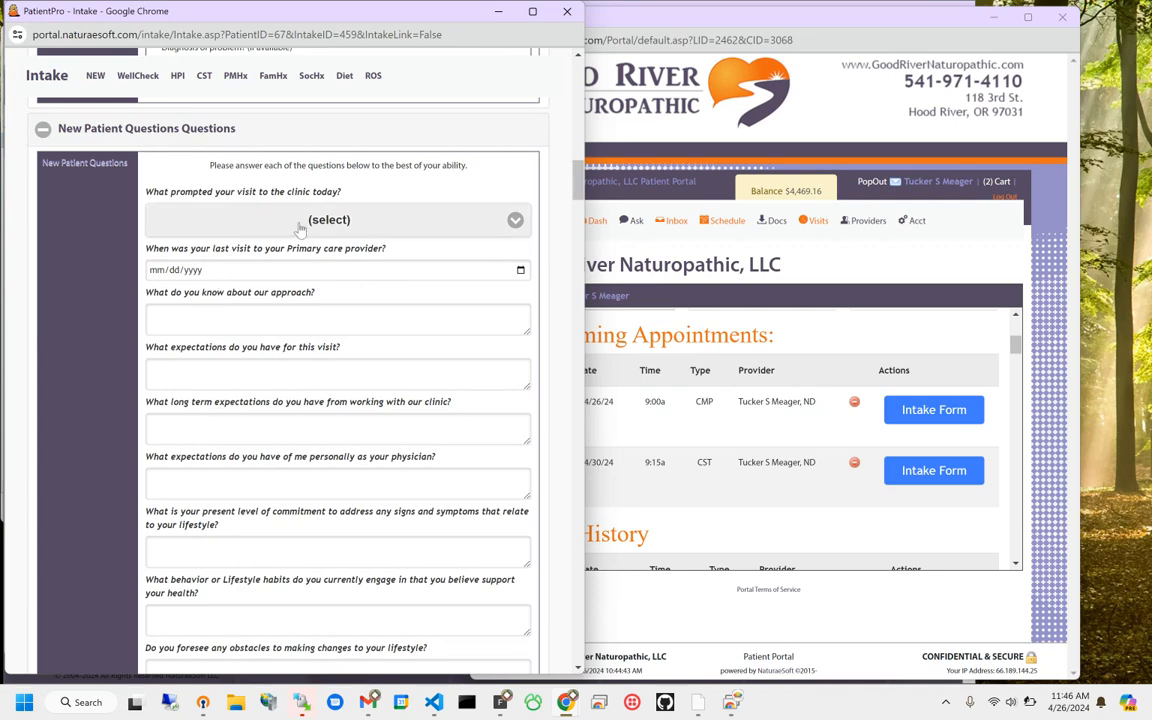
{"action": "left_click", "coordinate": [252, 221]}
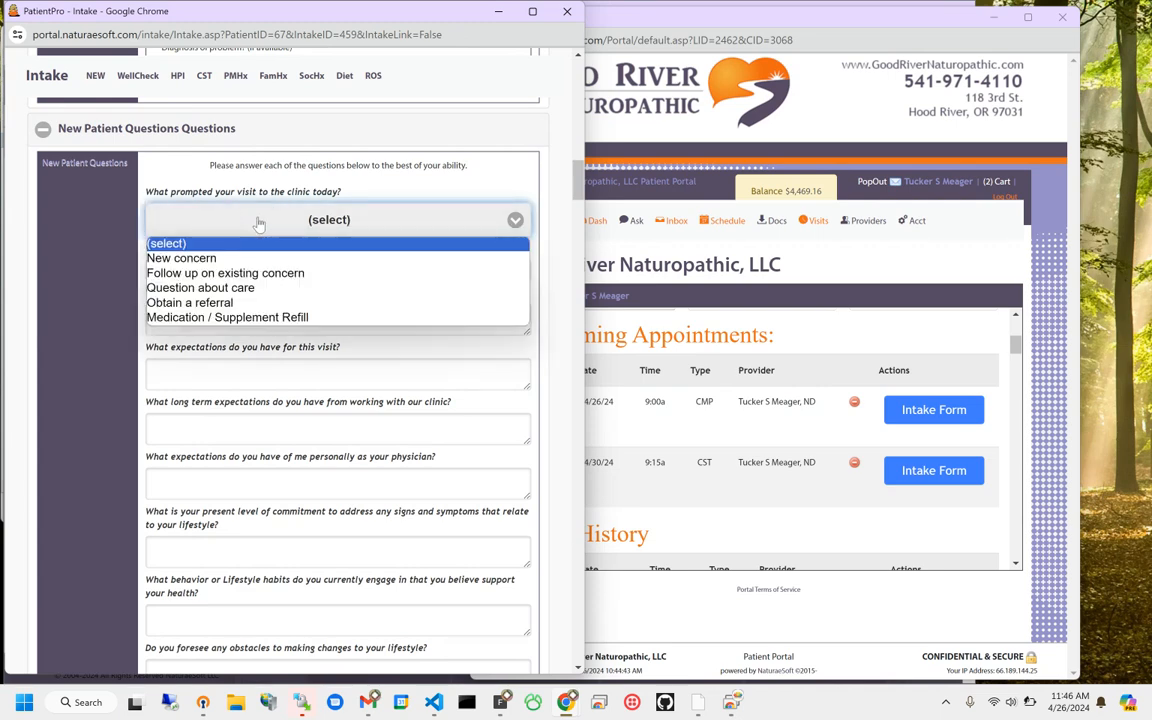
{"action": "left_click", "coordinate": [185, 258]}
{"action": "left_click", "coordinate": [222, 274]}
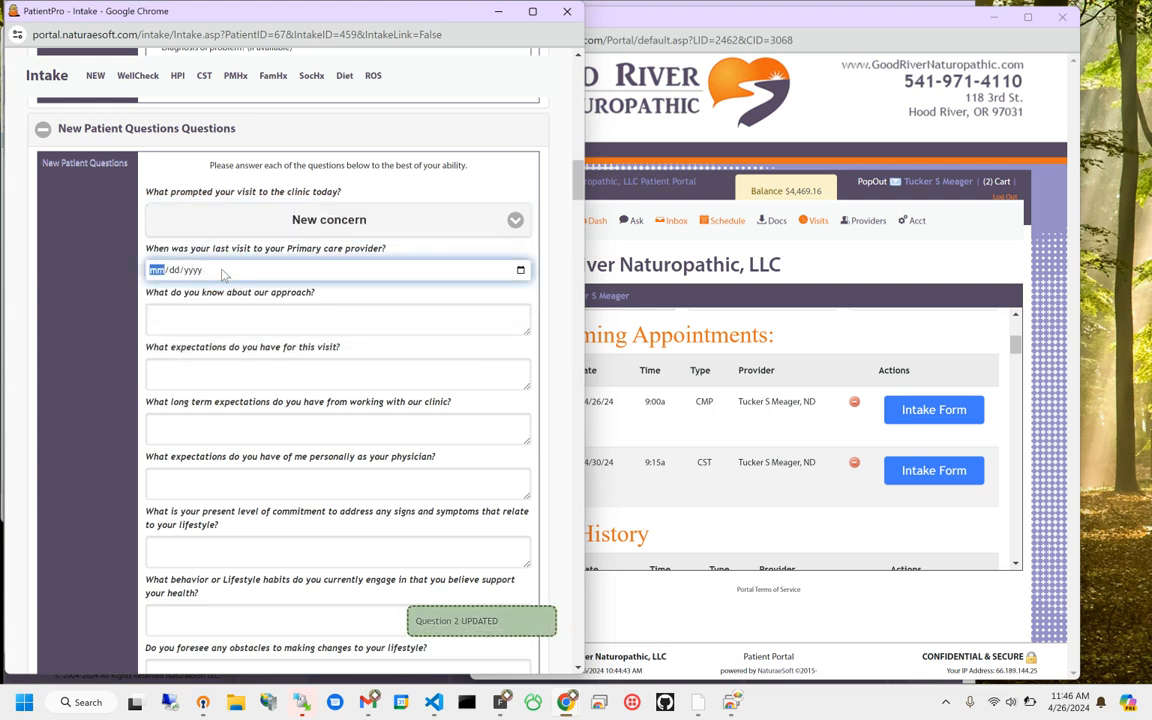
{"action": "left_click", "coordinate": [520, 270]}
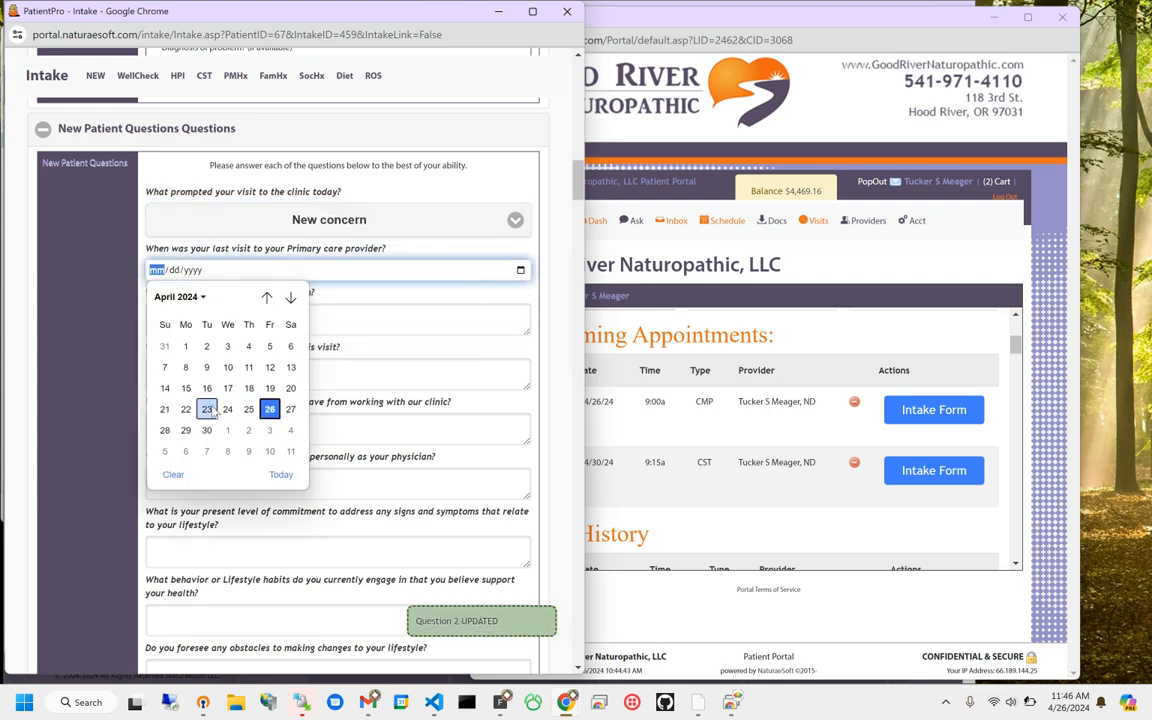
{"action": "left_click", "coordinate": [206, 389]}
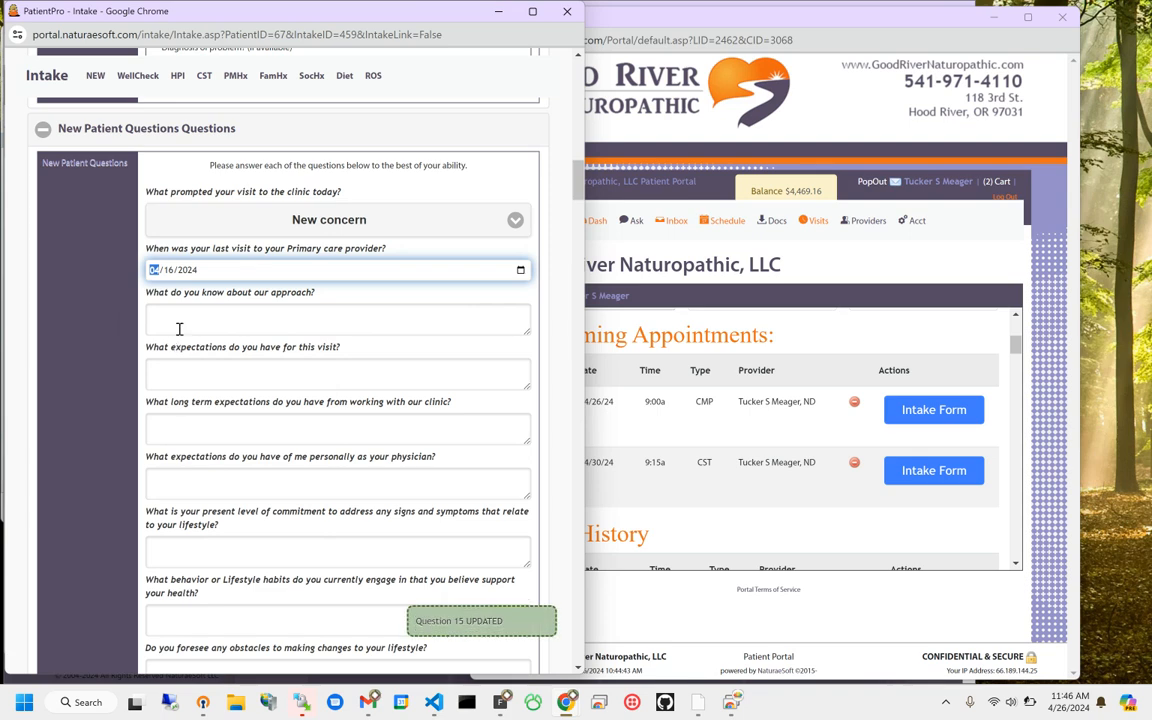
{"action": "left_click", "coordinate": [180, 328]}
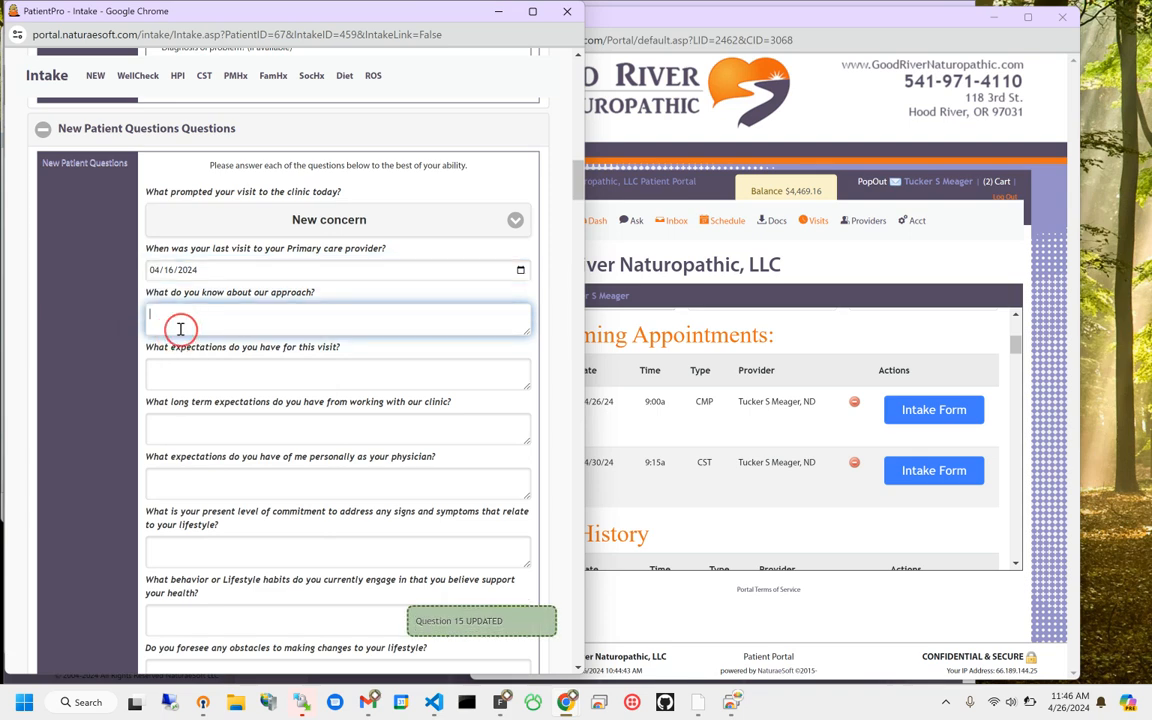
{"action": "left_click", "coordinate": [227, 379]}
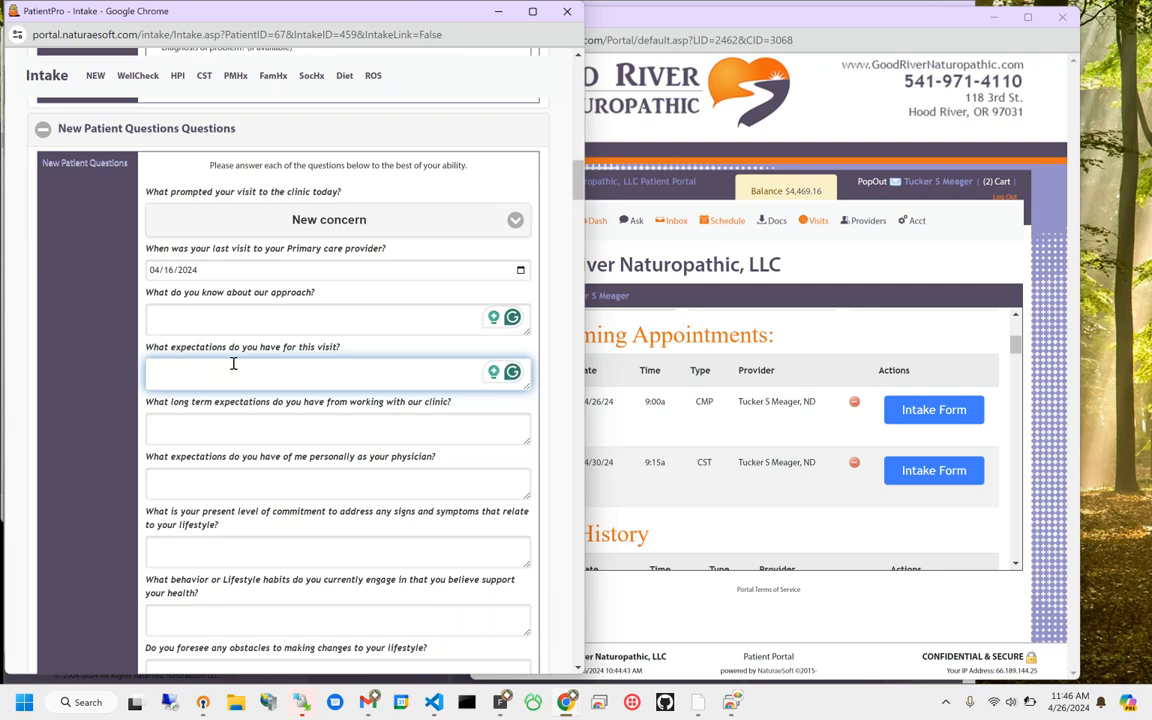
Step: In the Wellness Check In Questions, set sleep to 6-8 hours, energy to 8 and water to 8 glasses
{"action": "scroll", "coordinate": [252, 366], "scroll_direction": "down", "scroll_amount": 2}
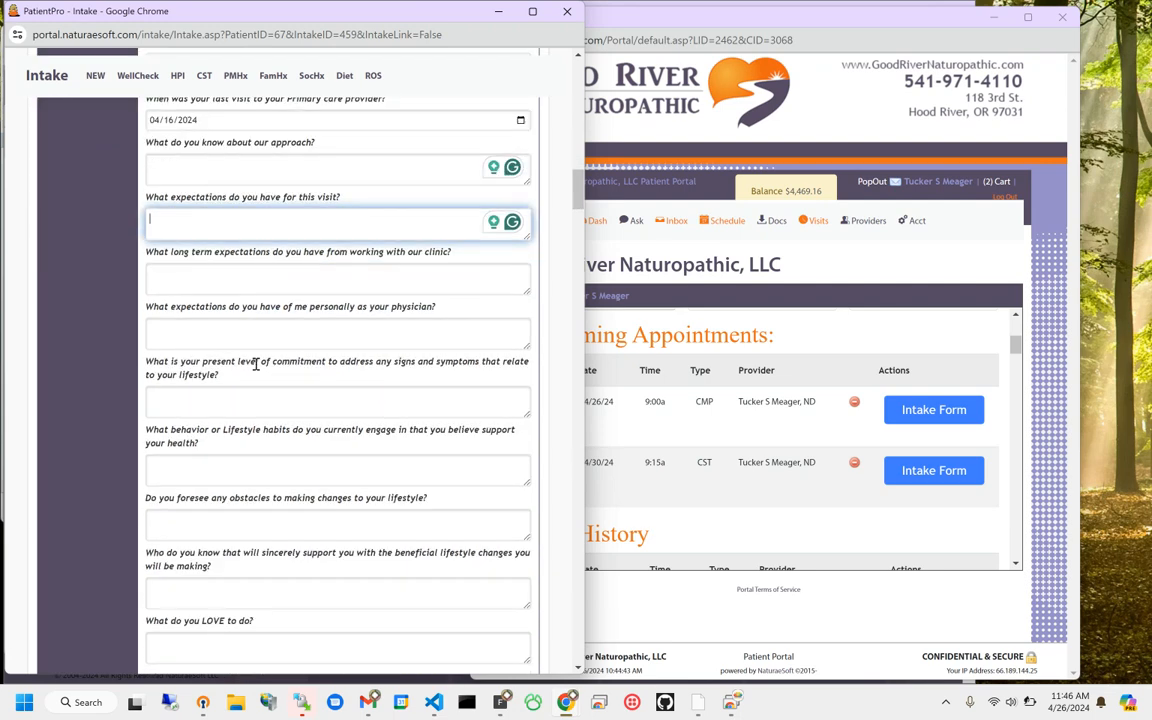
{"action": "scroll", "coordinate": [262, 360], "scroll_direction": "down", "scroll_amount": 3}
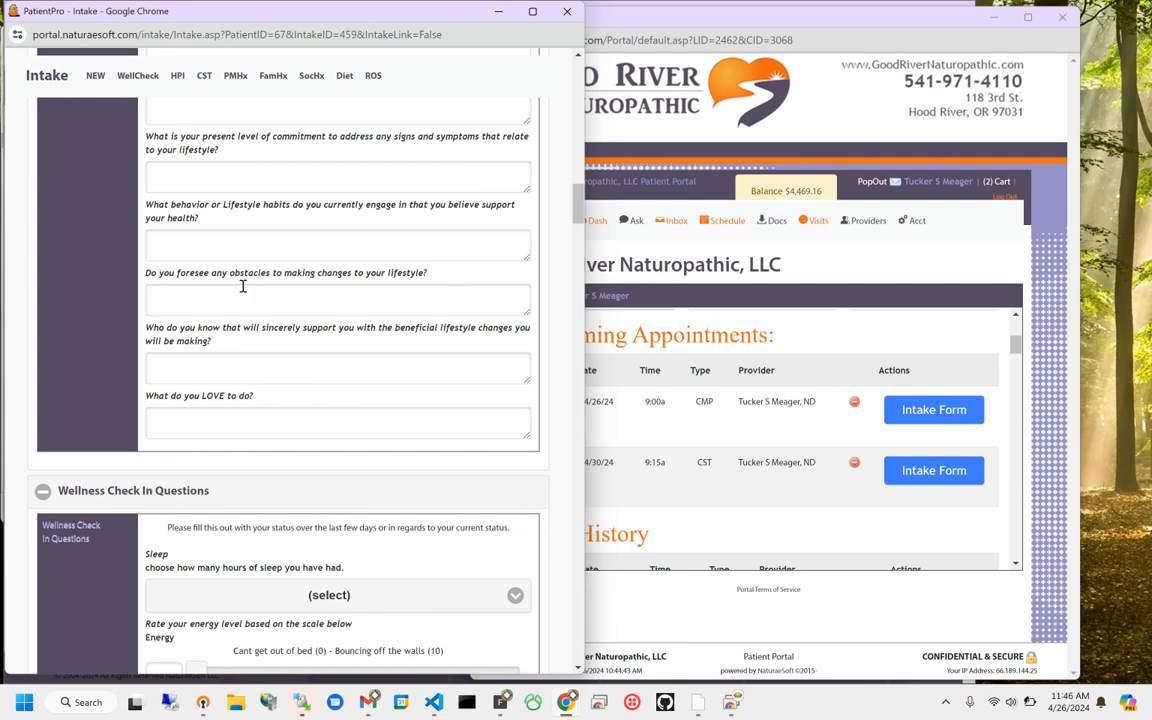
{"action": "scroll", "coordinate": [245, 340], "scroll_direction": "down", "scroll_amount": 5}
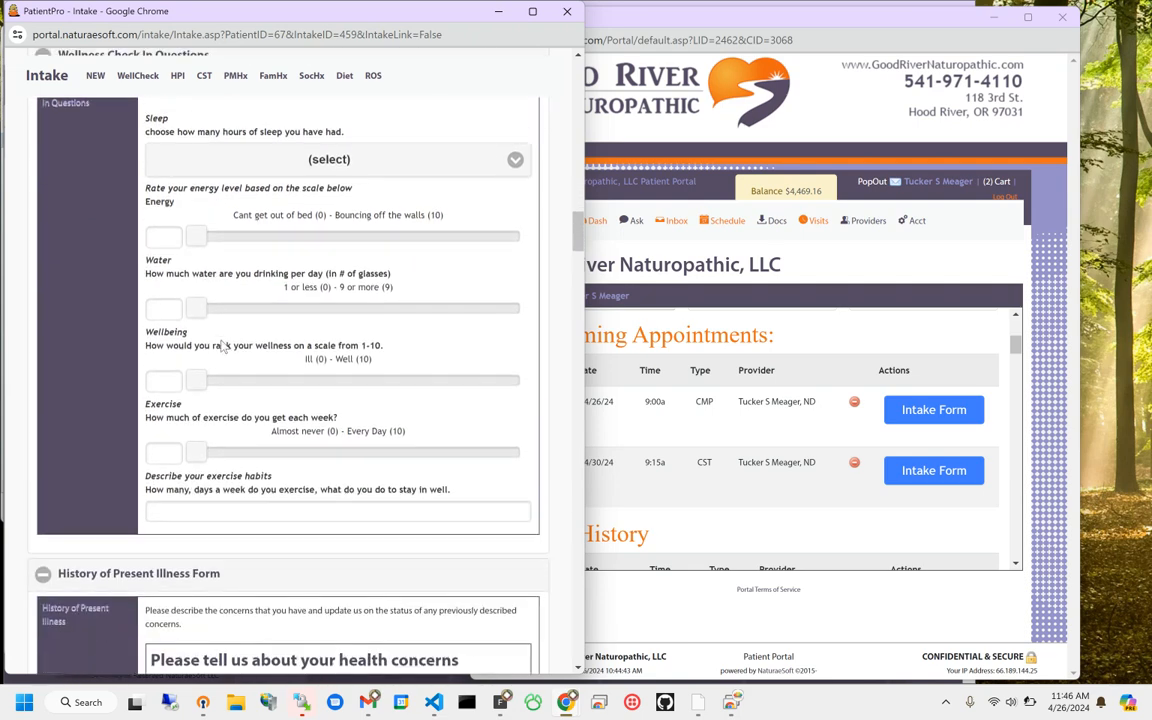
{"action": "scroll", "coordinate": [224, 340], "scroll_direction": "up", "scroll_amount": 2}
{"action": "left_click", "coordinate": [213, 295]}
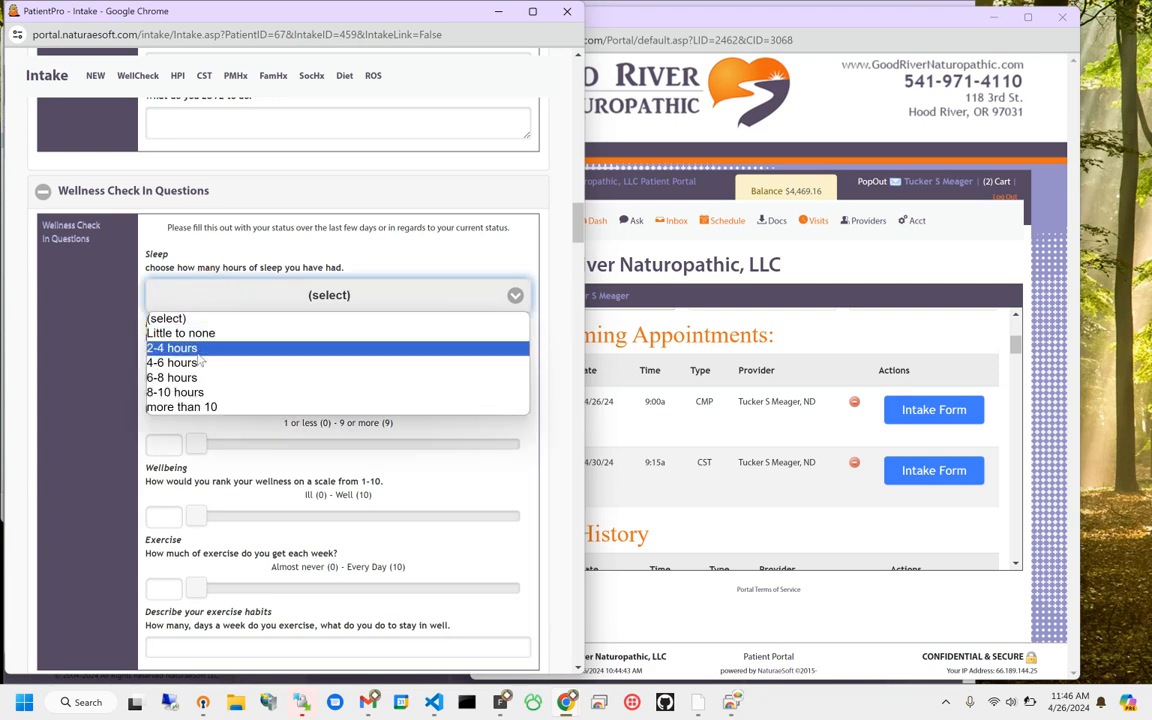
{"action": "left_click", "coordinate": [180, 377]}
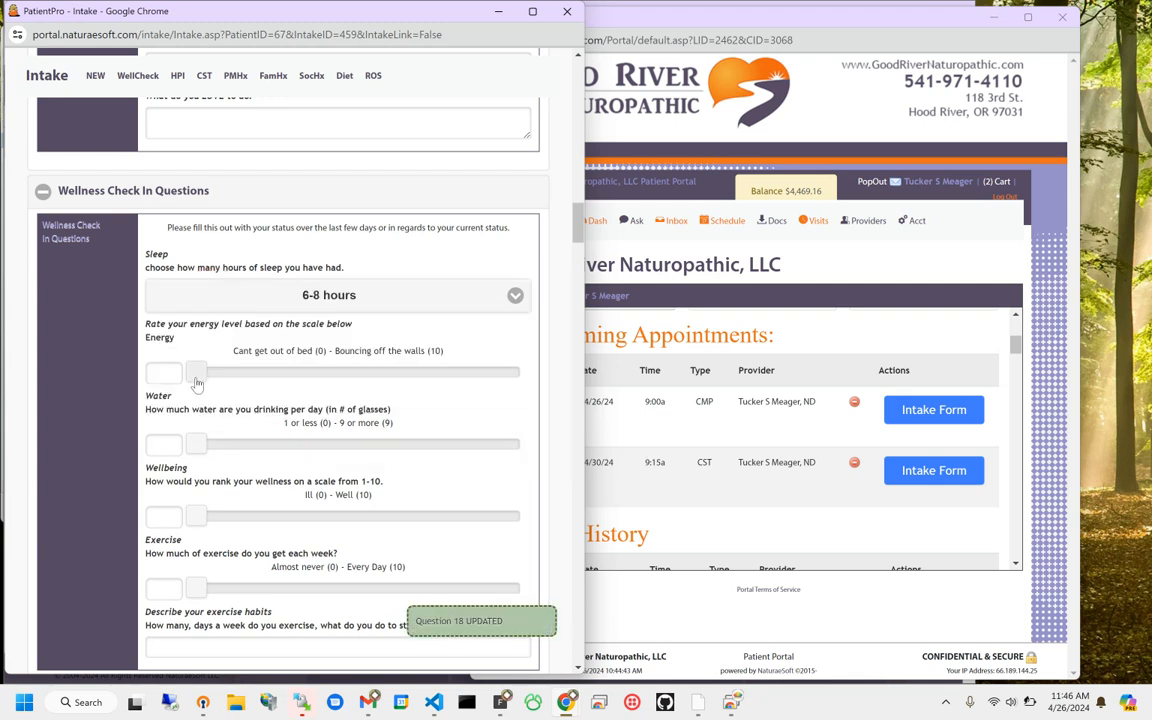
{"action": "left_click_drag", "start_coordinate": [197, 383], "coordinate": [450, 380]}
{"action": "left_click", "coordinate": [450, 443]}
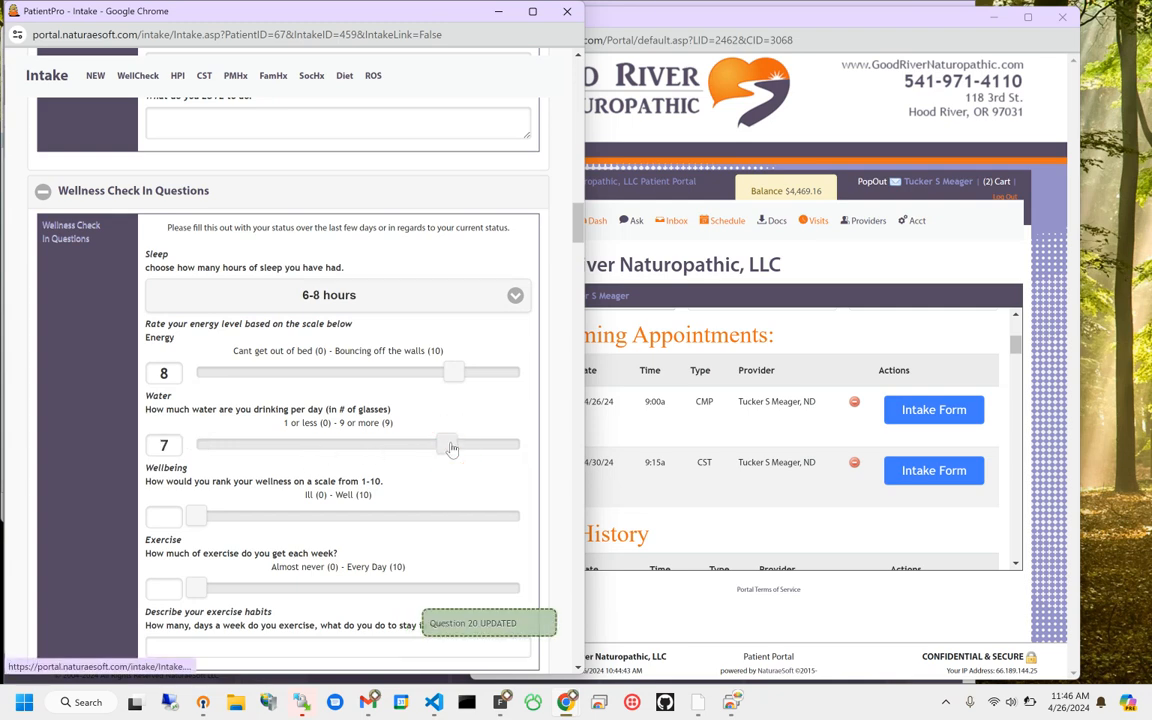
{"action": "left_click_drag", "start_coordinate": [452, 447], "coordinate": [473, 442]}
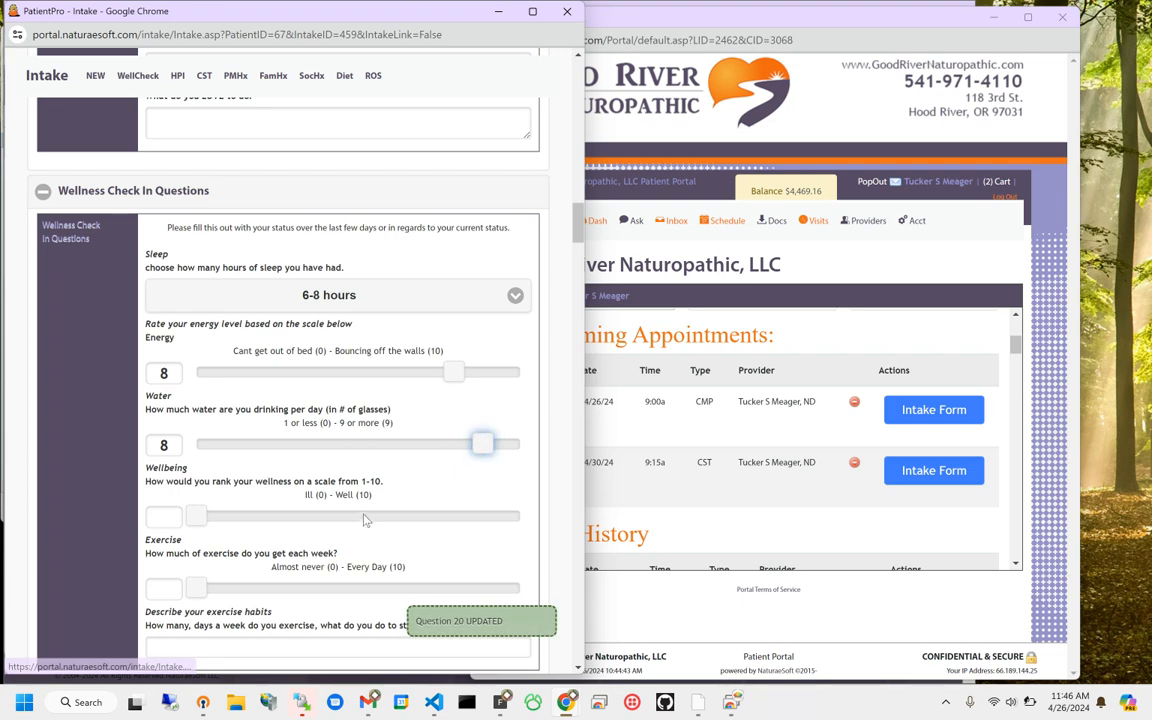
Step: Rate wellbeing 10 and weekly exercise 7, and enter Yoga as the exercise habits
{"action": "scroll", "coordinate": [309, 456], "scroll_direction": "down", "scroll_amount": 1}
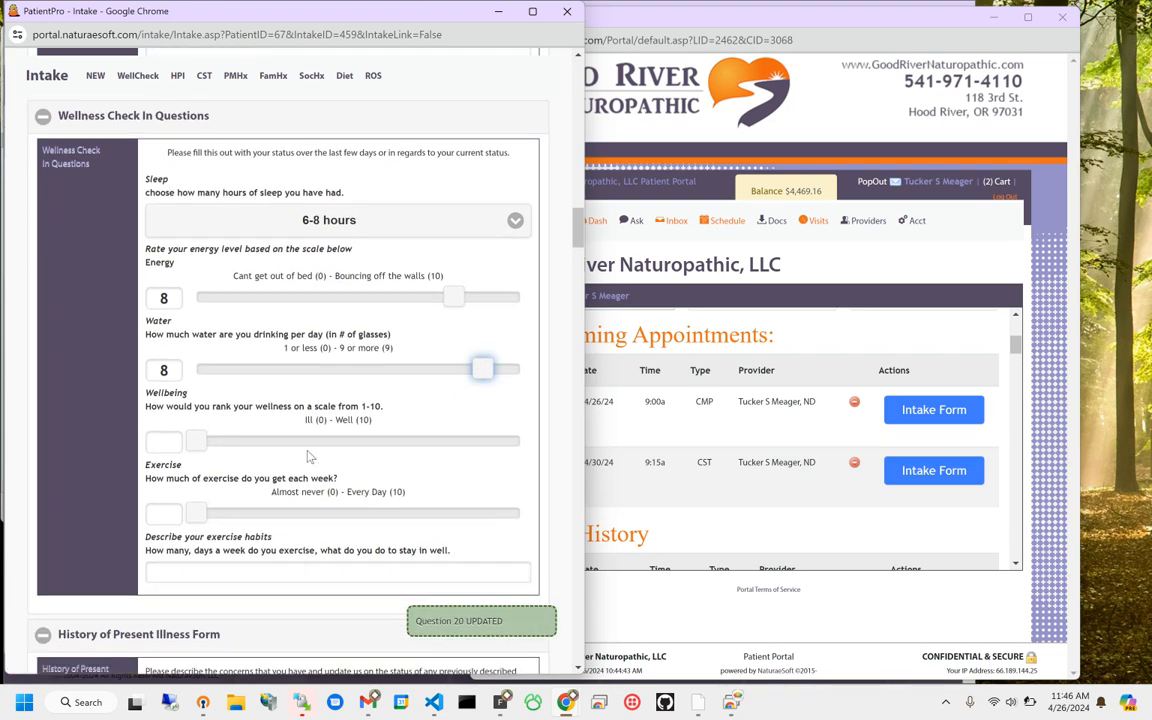
{"action": "left_click", "coordinate": [510, 446]}
{"action": "scroll", "coordinate": [455, 451], "scroll_direction": "down", "scroll_amount": 1}
{"action": "left_click", "coordinate": [432, 441]}
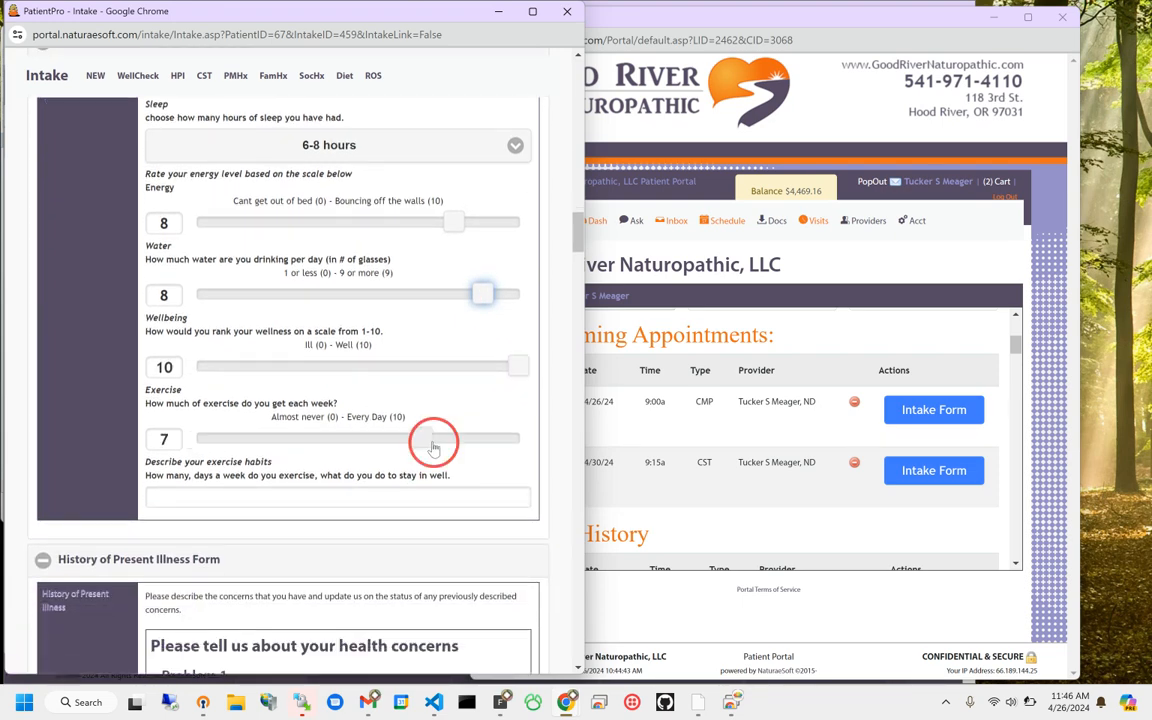
{"action": "left_click", "coordinate": [265, 499]}
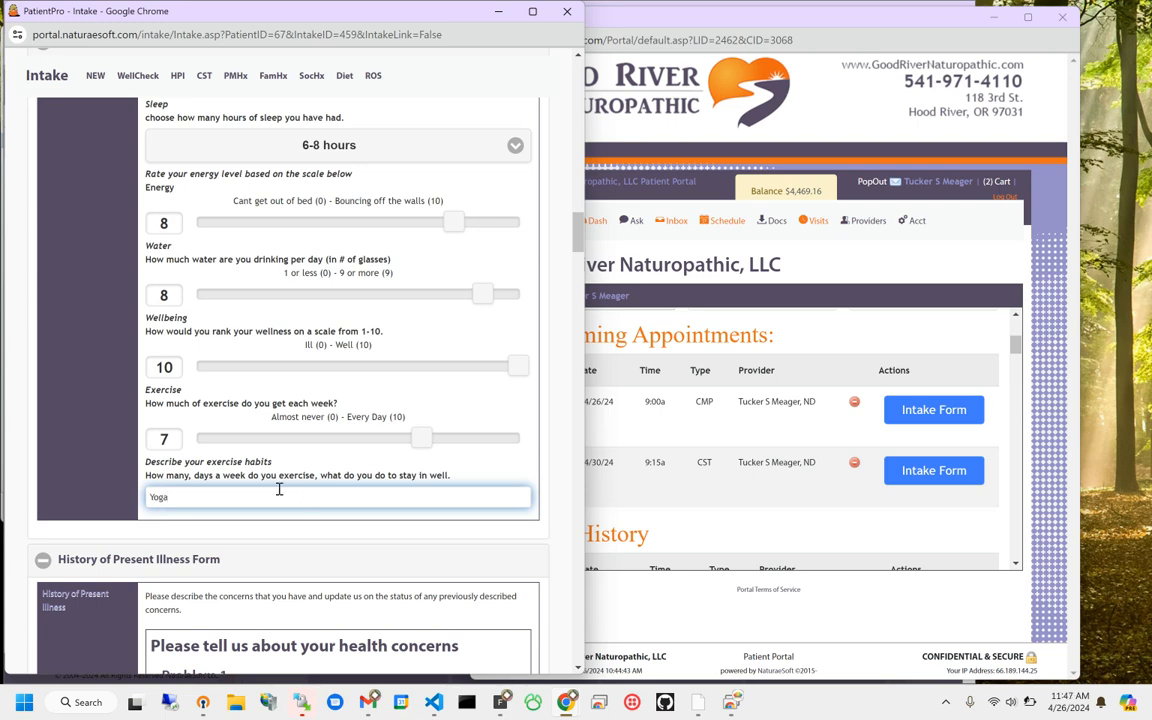
Step: For the Headache problem in the History of Present Illness form, set the perceived improvement to 50% and the severity to 3
{"action": "scroll", "coordinate": [275, 491], "scroll_direction": "down", "scroll_amount": 4}
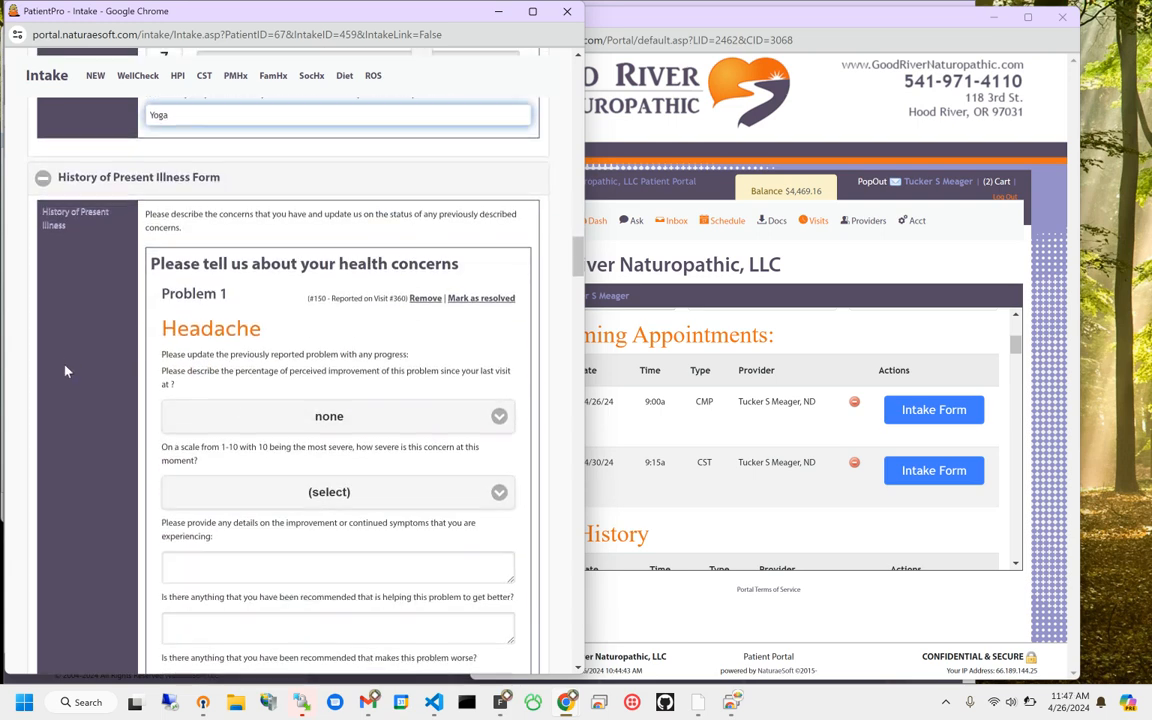
{"action": "scroll", "coordinate": [62, 370], "scroll_direction": "down", "scroll_amount": 1}
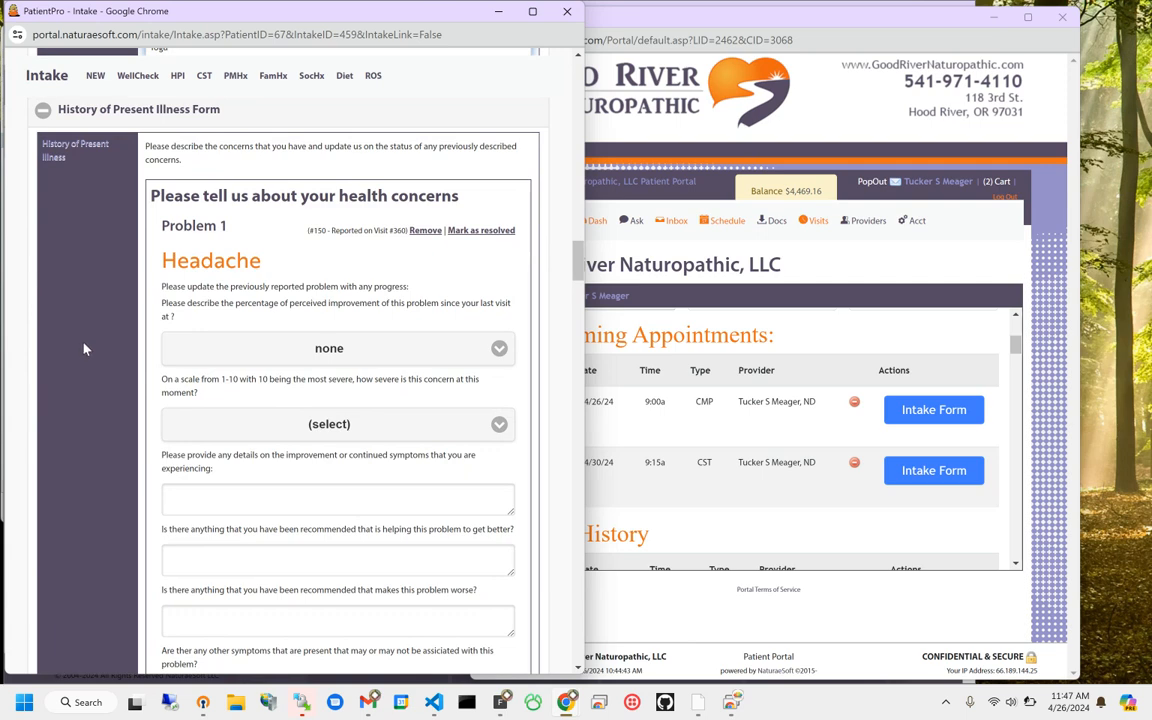
{"action": "scroll", "coordinate": [95, 357], "scroll_direction": "up", "scroll_amount": 1}
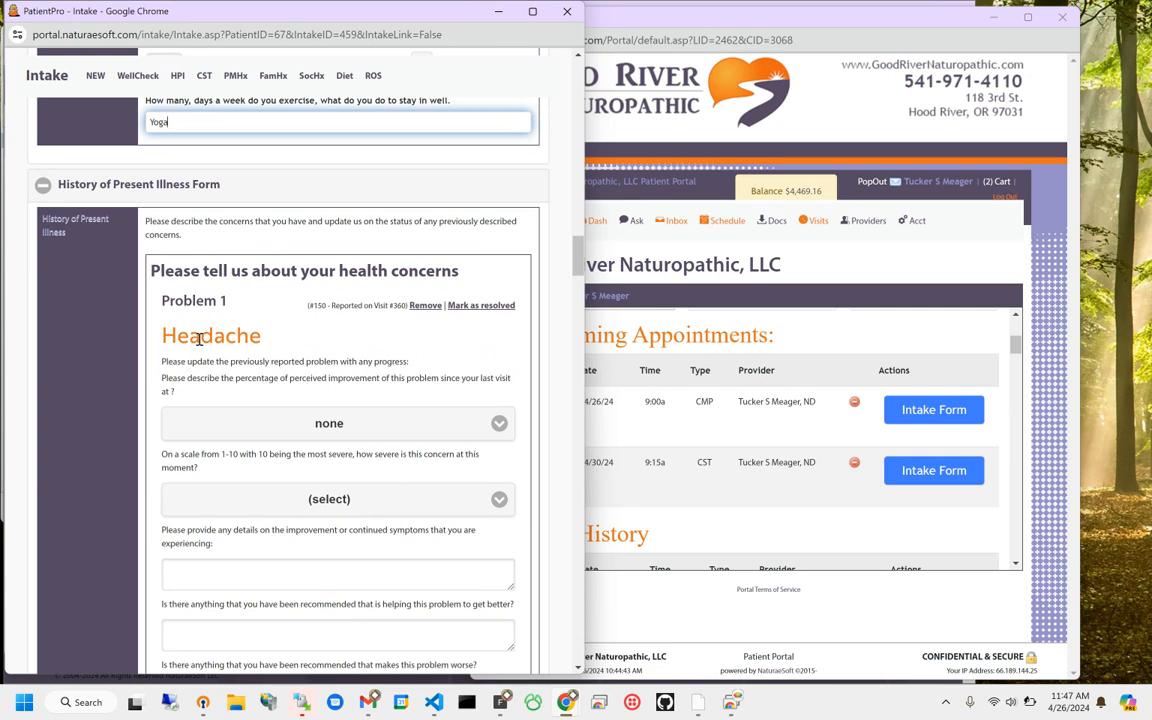
{"action": "scroll", "coordinate": [210, 332], "scroll_direction": "down", "scroll_amount": 2}
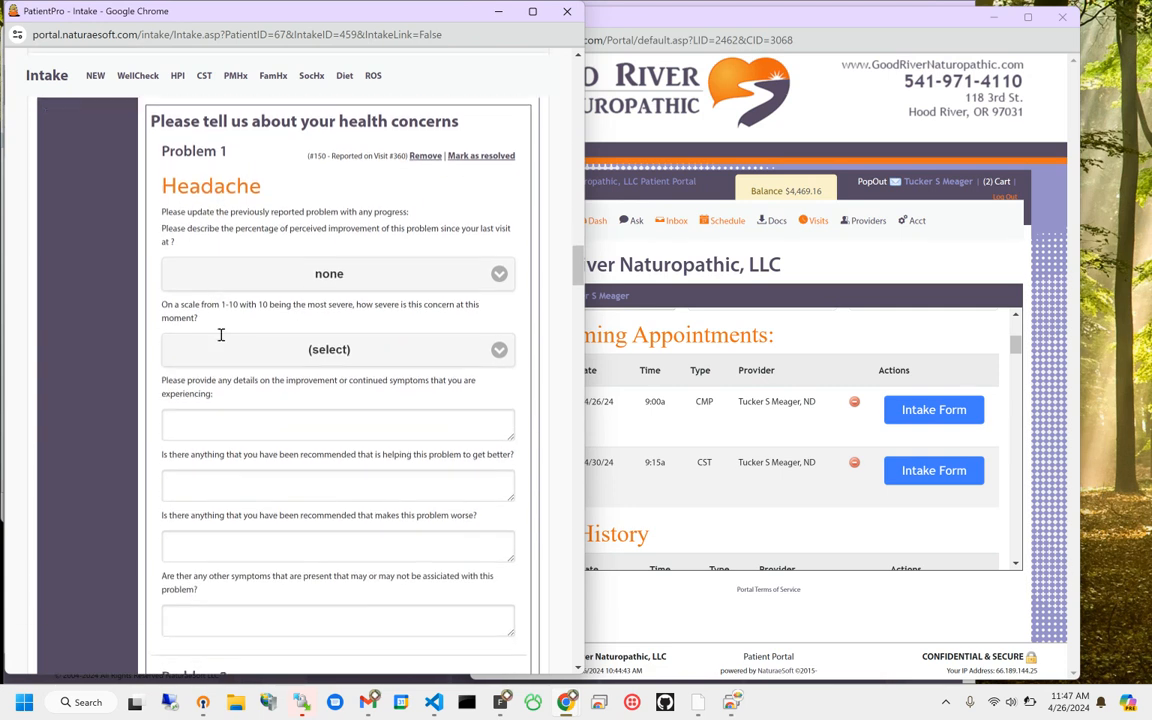
{"action": "left_click", "coordinate": [252, 273]}
{"action": "left_click", "coordinate": [180, 370]}
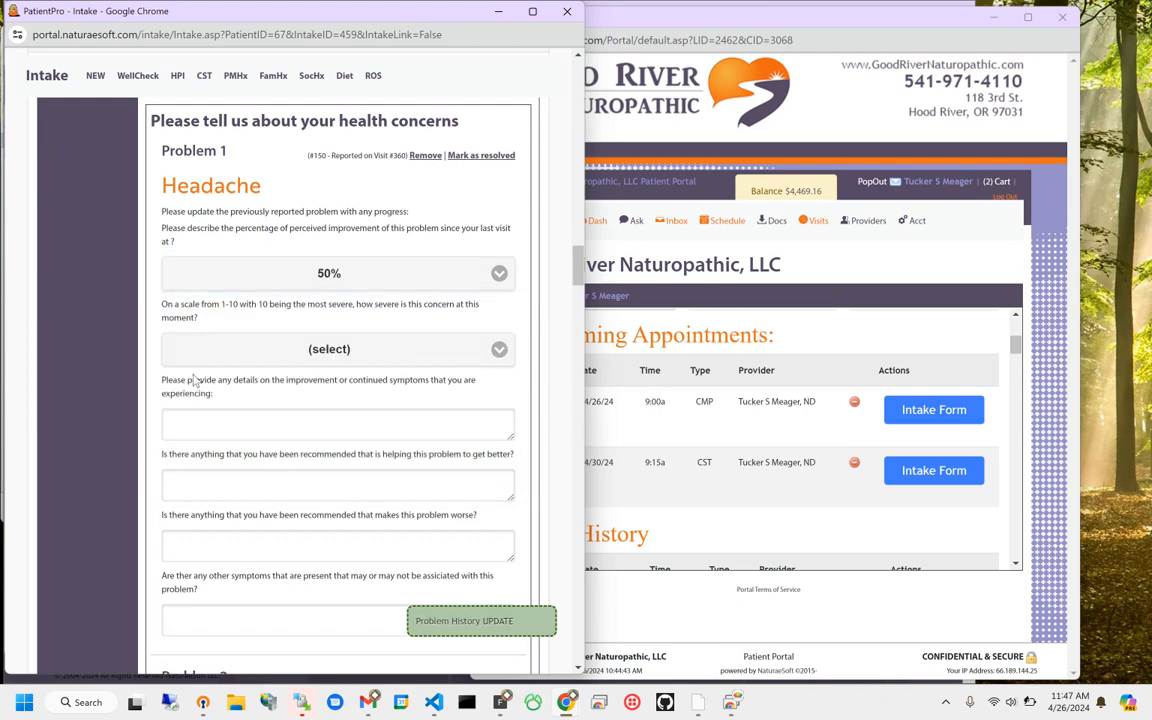
{"action": "left_click", "coordinate": [238, 345]}
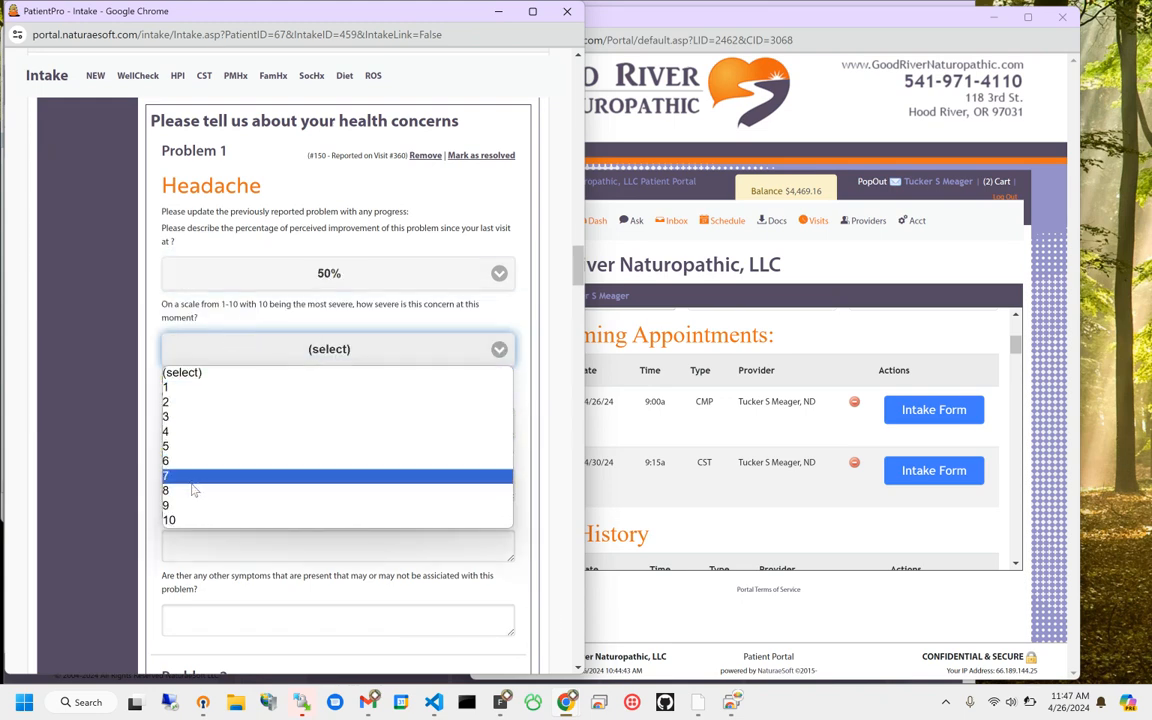
{"action": "left_click", "coordinate": [186, 416]}
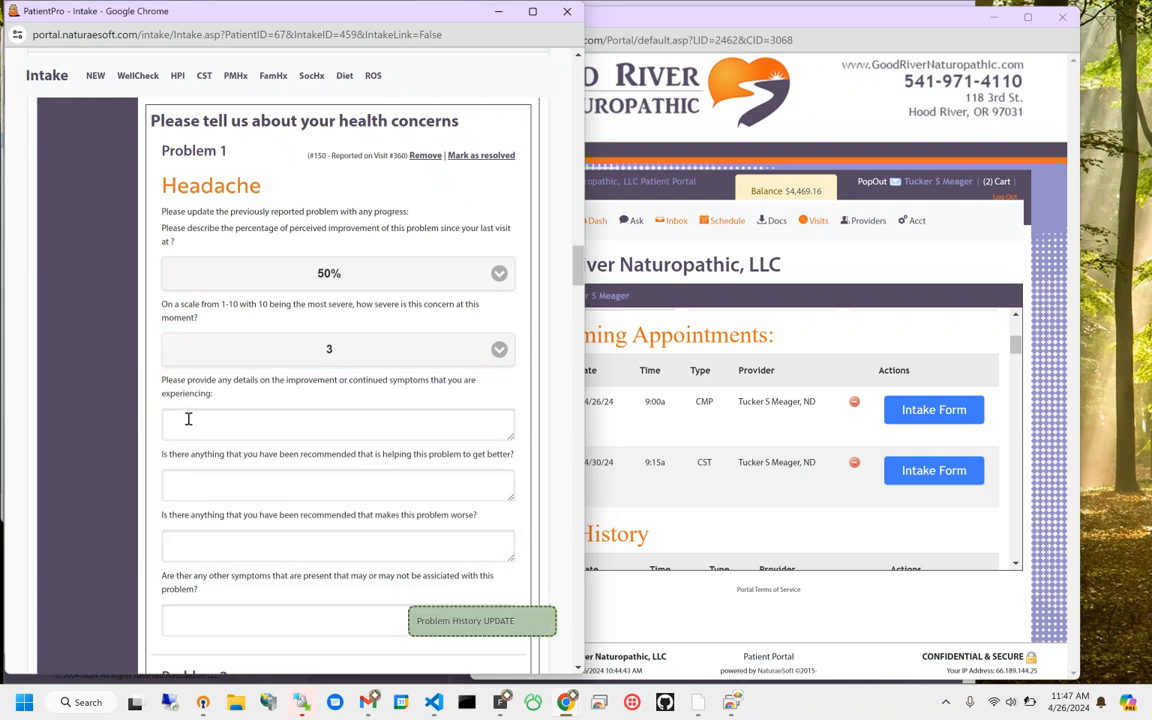
Step: Look through the remaining Headache questions, the other reported problems, the Craniosacral Evaluation Questions and the start of the Past Medical History form
{"action": "left_click", "coordinate": [191, 425]}
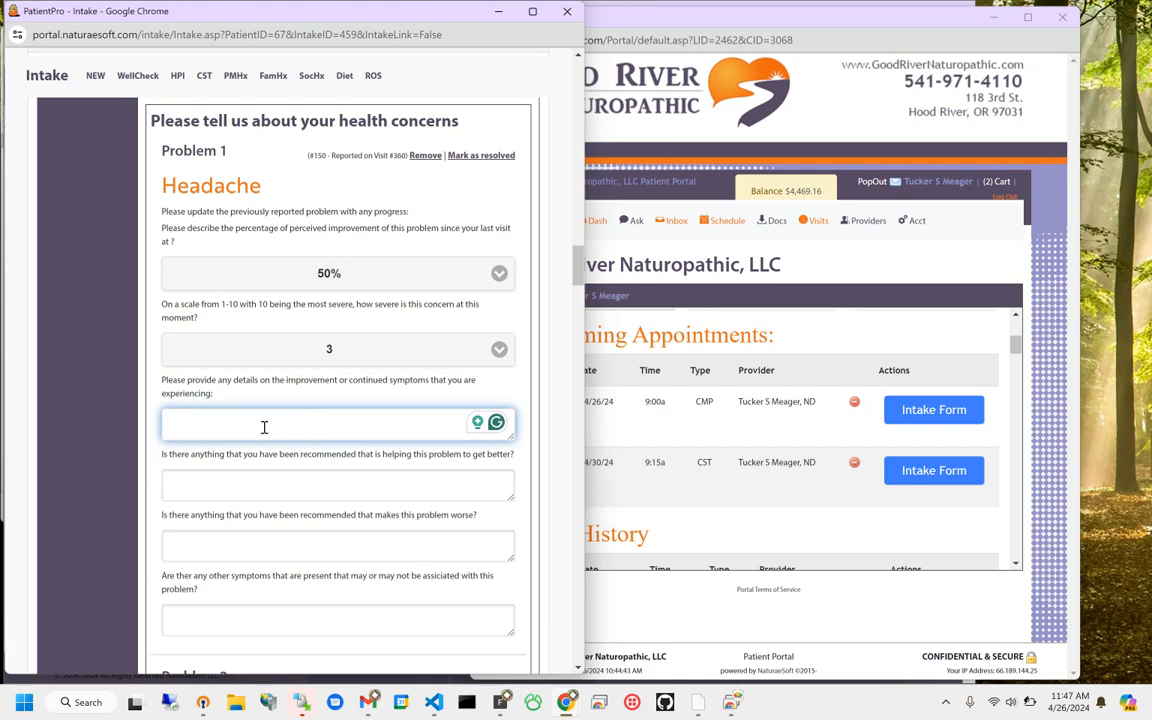
{"action": "left_click", "coordinate": [262, 491]}
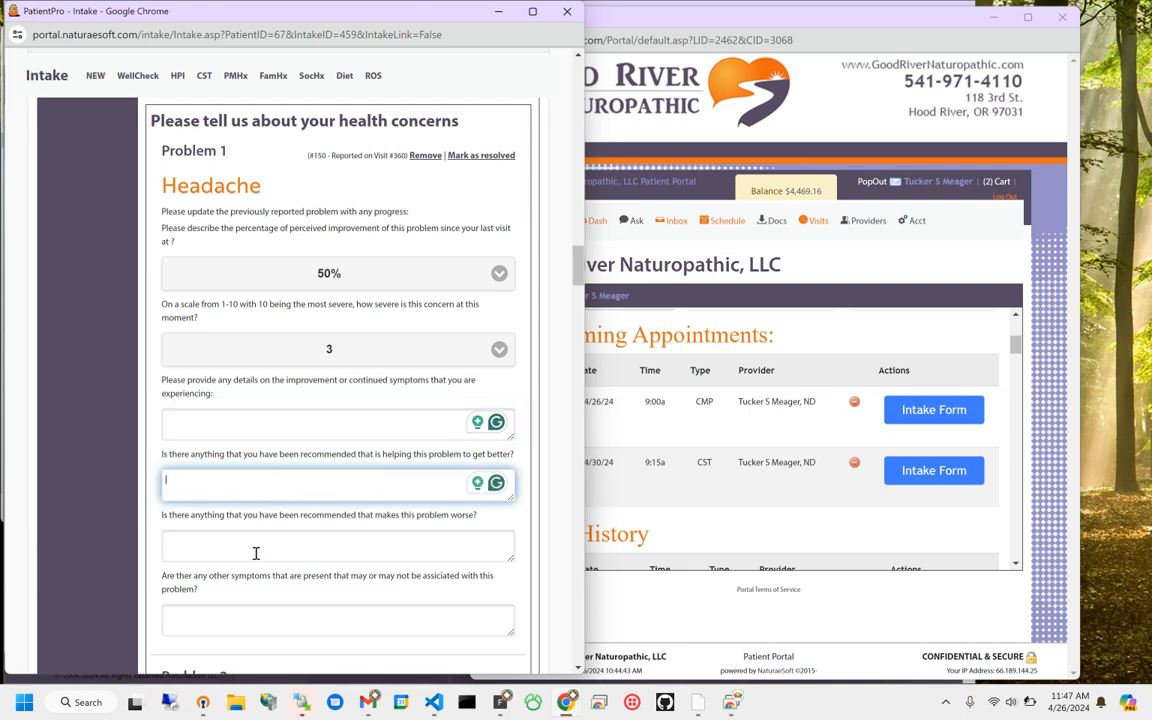
{"action": "left_click", "coordinate": [256, 553]}
{"action": "scroll", "coordinate": [256, 553], "scroll_direction": "down", "scroll_amount": 2}
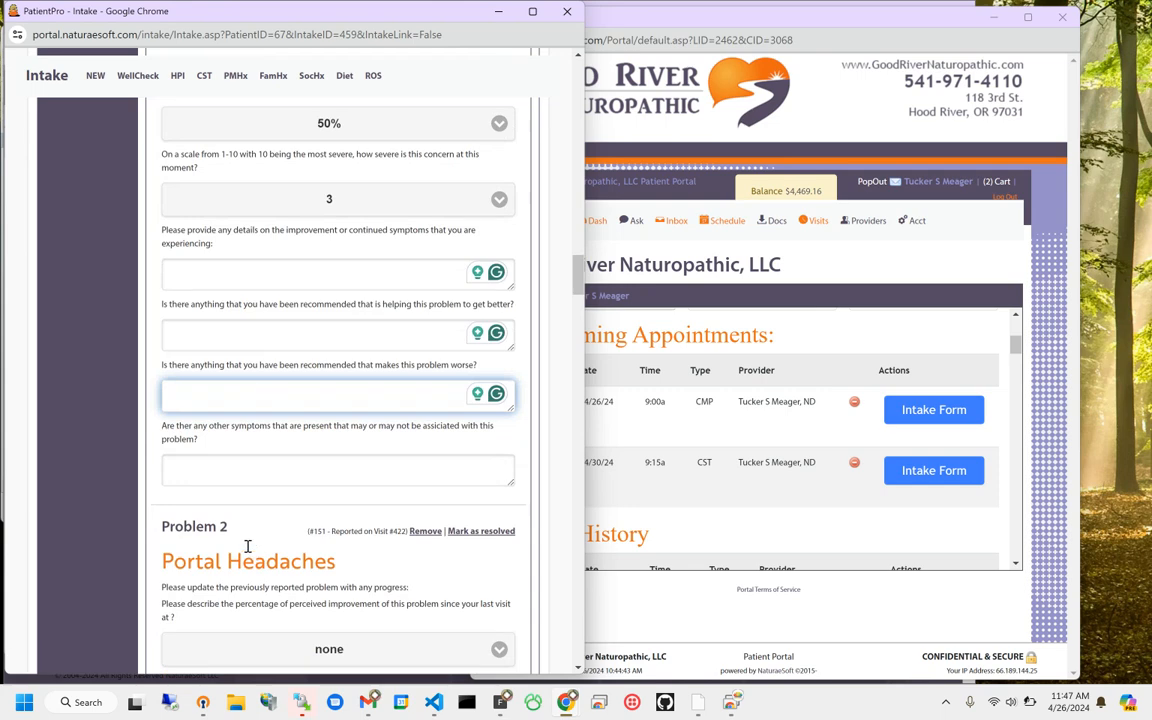
{"action": "left_click", "coordinate": [233, 480]}
{"action": "scroll", "coordinate": [224, 506], "scroll_direction": "down", "scroll_amount": 2}
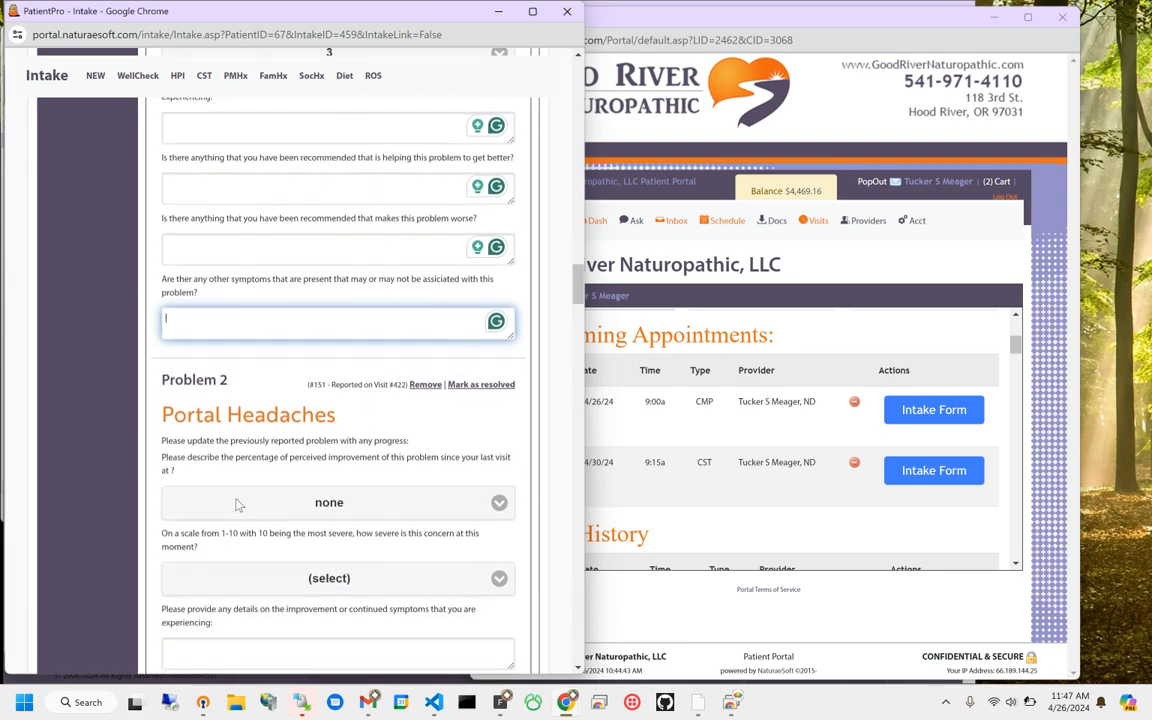
{"action": "scroll", "coordinate": [235, 342], "scroll_direction": "down", "scroll_amount": 6}
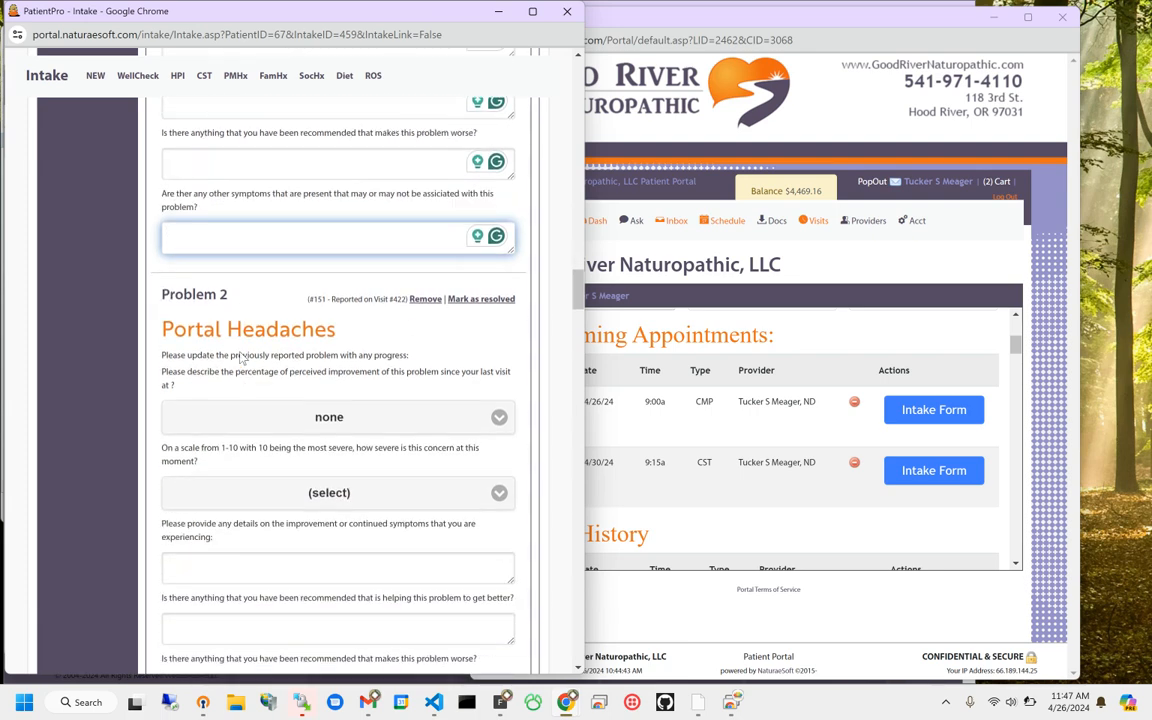
{"action": "scroll", "coordinate": [257, 324], "scroll_direction": "down", "scroll_amount": 3}
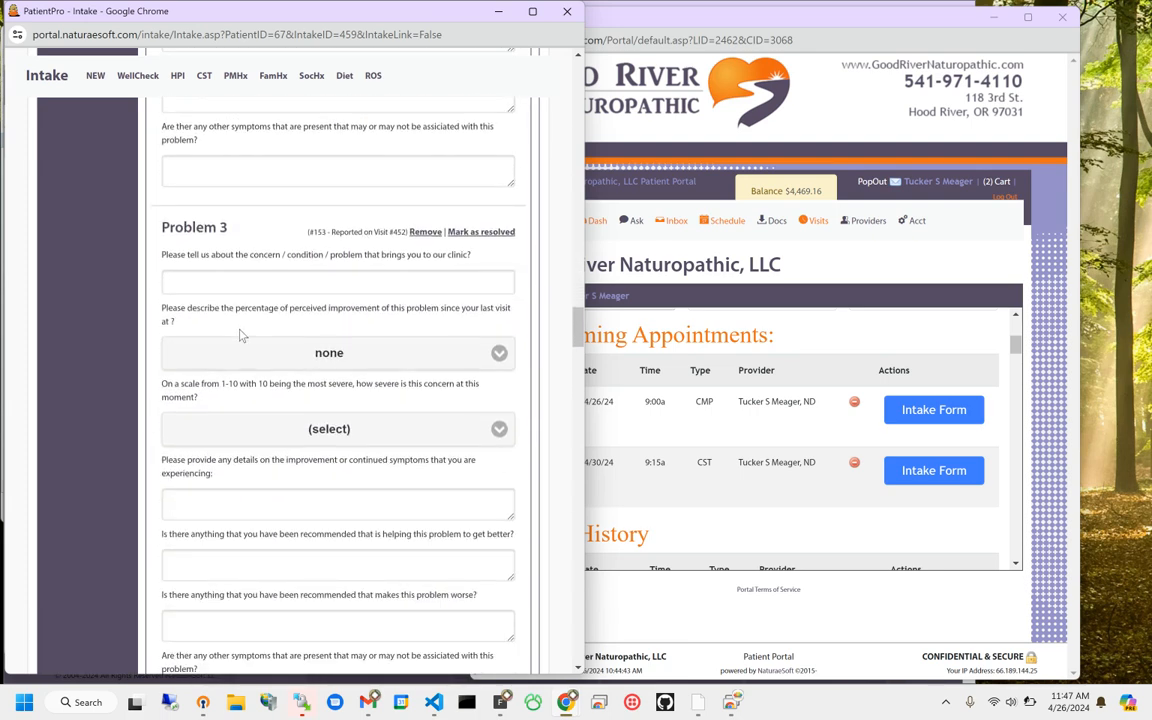
{"action": "scroll", "coordinate": [249, 337], "scroll_direction": "down", "scroll_amount": 7}
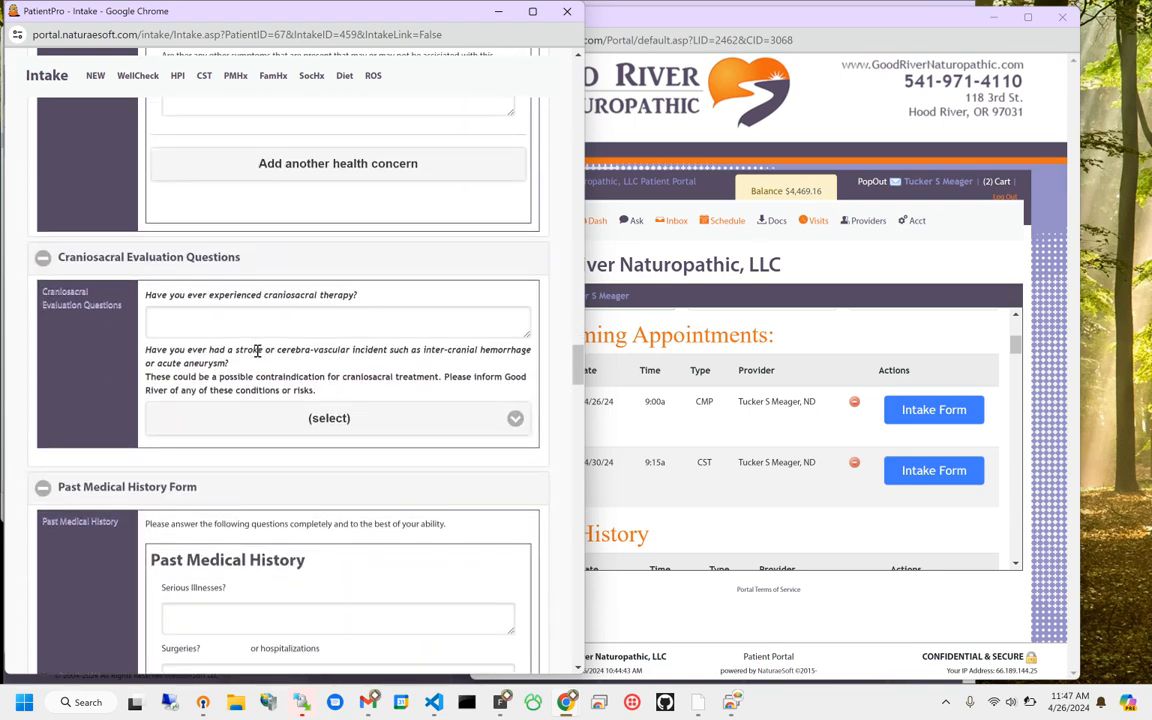
{"action": "scroll", "coordinate": [244, 345], "scroll_direction": "down", "scroll_amount": 8}
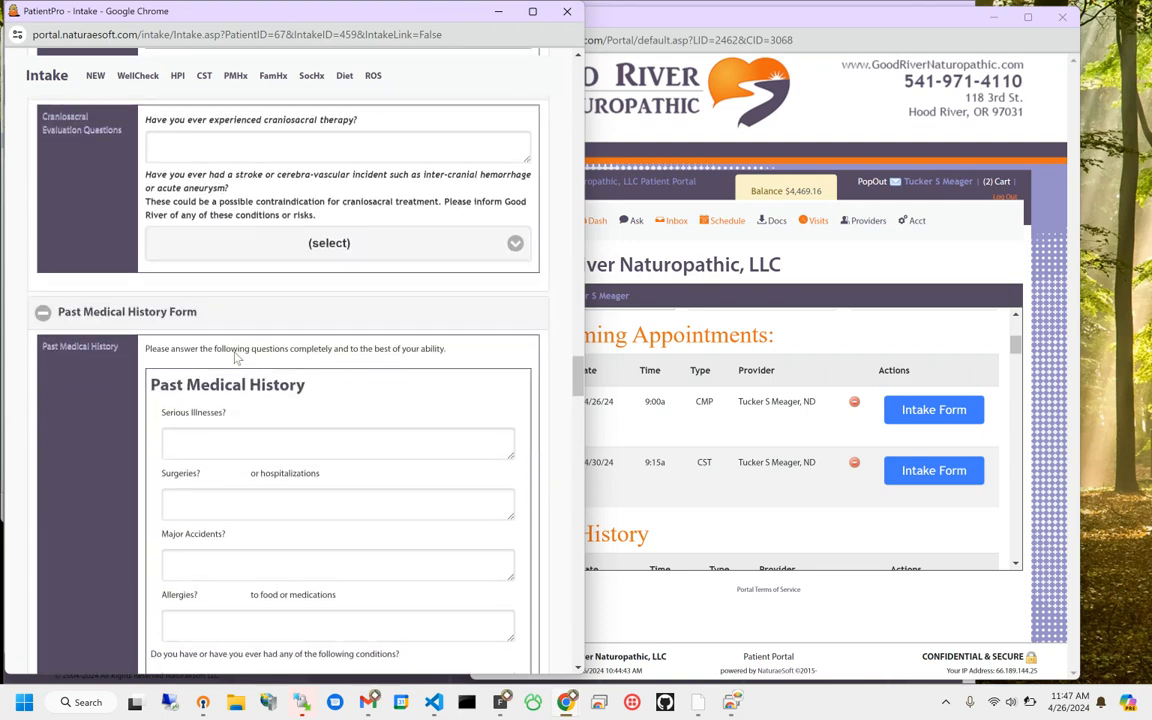
Step: Look through the Past Medical History, Family Medical History, Social History and diet questions of the intake form
{"action": "scroll", "coordinate": [207, 336], "scroll_direction": "down", "scroll_amount": 3}
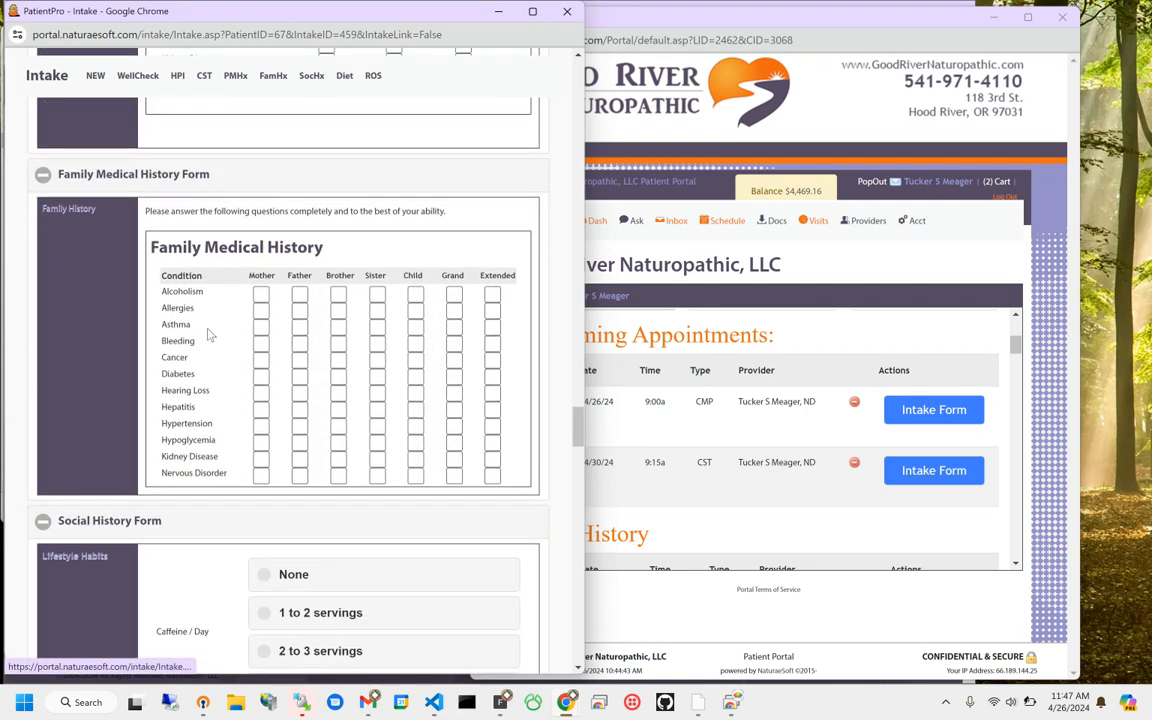
{"action": "scroll", "coordinate": [211, 332], "scroll_direction": "down", "scroll_amount": 1}
{"action": "scroll", "coordinate": [208, 342], "scroll_direction": "up", "scroll_amount": 3}
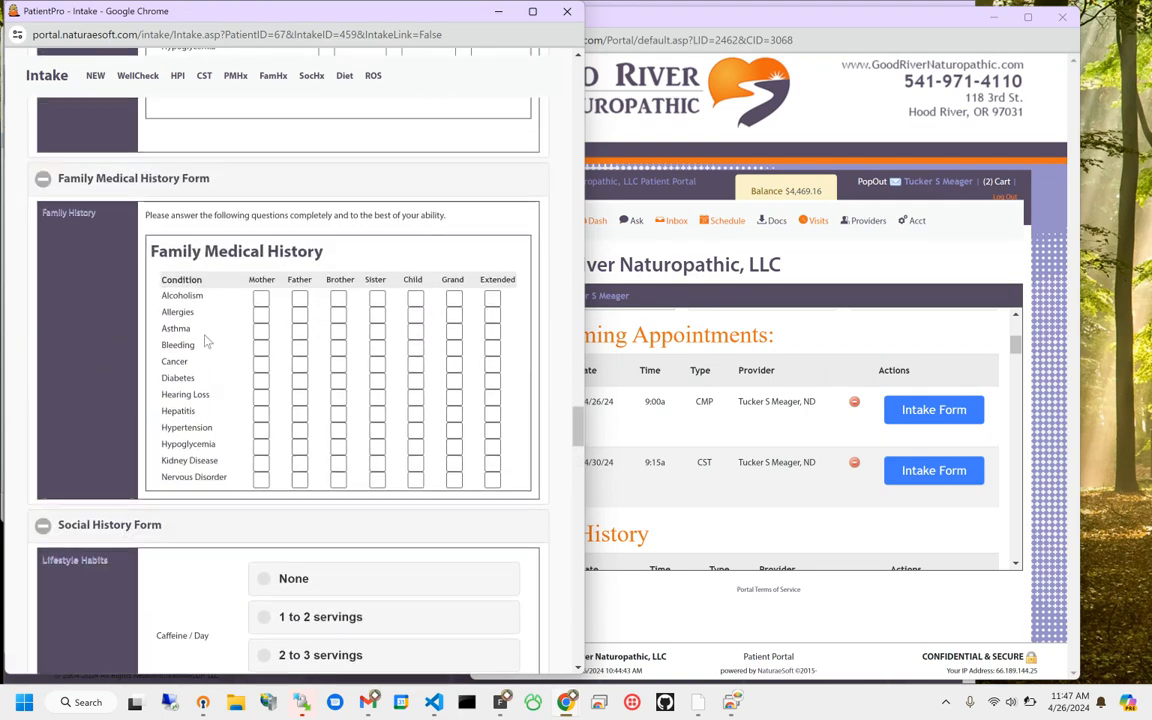
{"action": "scroll", "coordinate": [210, 345], "scroll_direction": "down", "scroll_amount": 4}
{"action": "scroll", "coordinate": [193, 355], "scroll_direction": "down", "scroll_amount": 12}
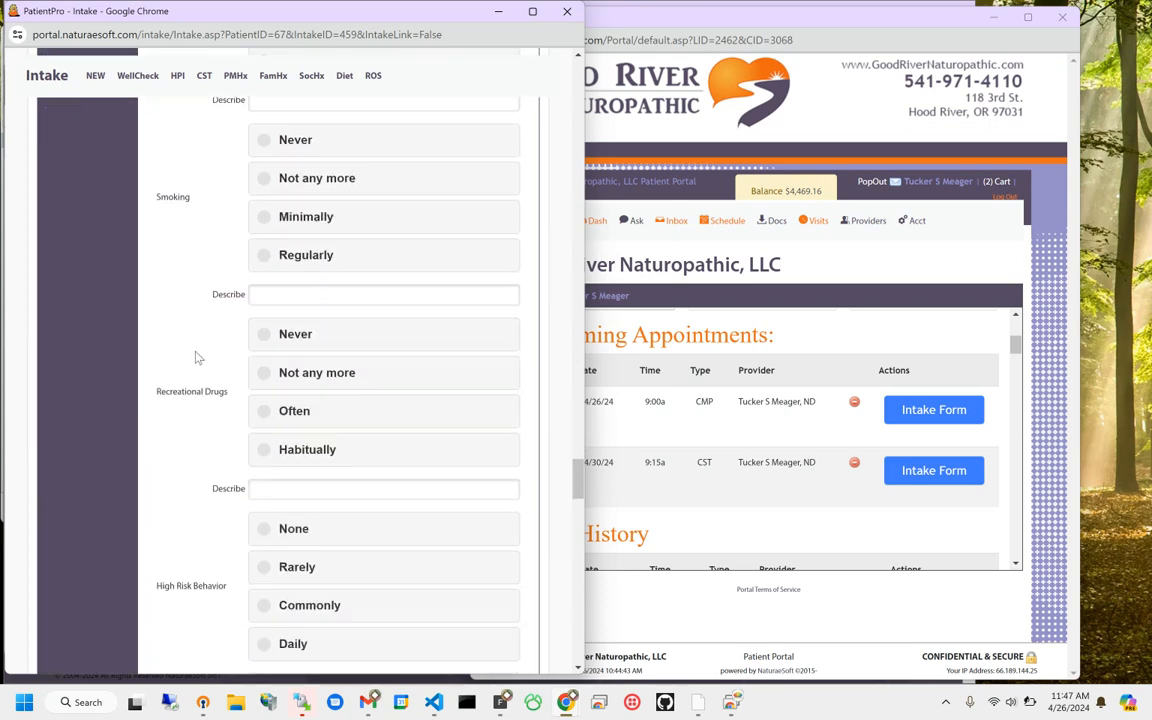
{"action": "scroll", "coordinate": [194, 352], "scroll_direction": "down", "scroll_amount": 15}
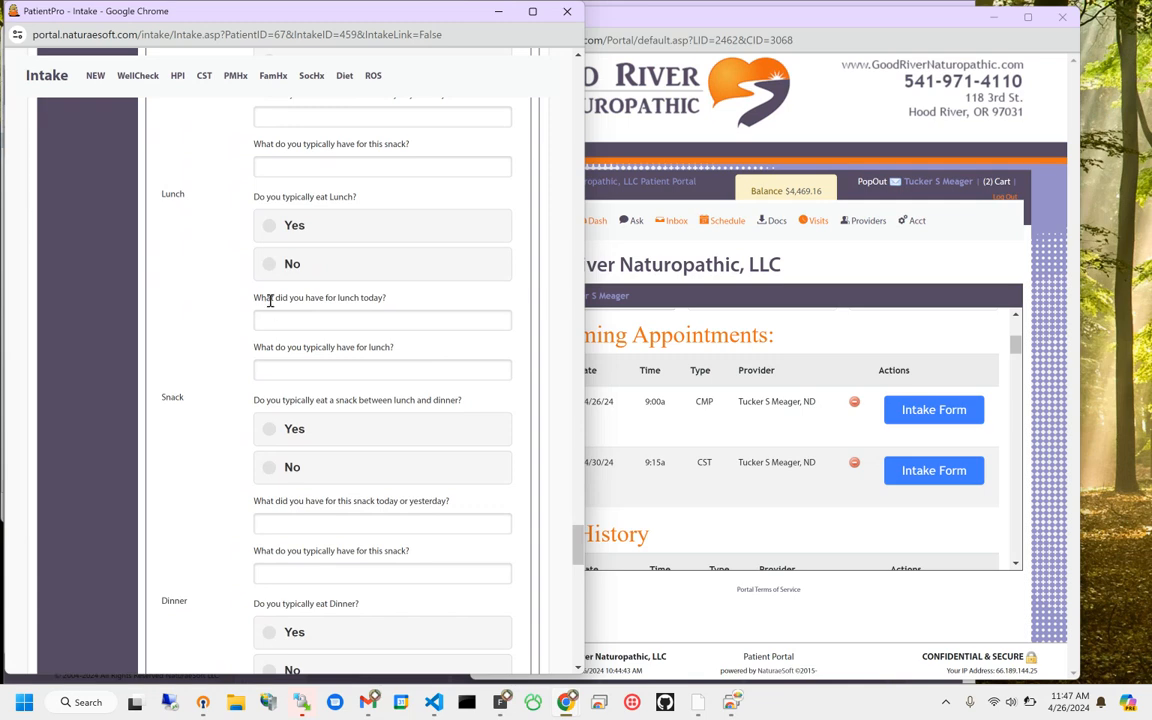
{"action": "scroll", "coordinate": [272, 322], "scroll_direction": "down", "scroll_amount": 2}
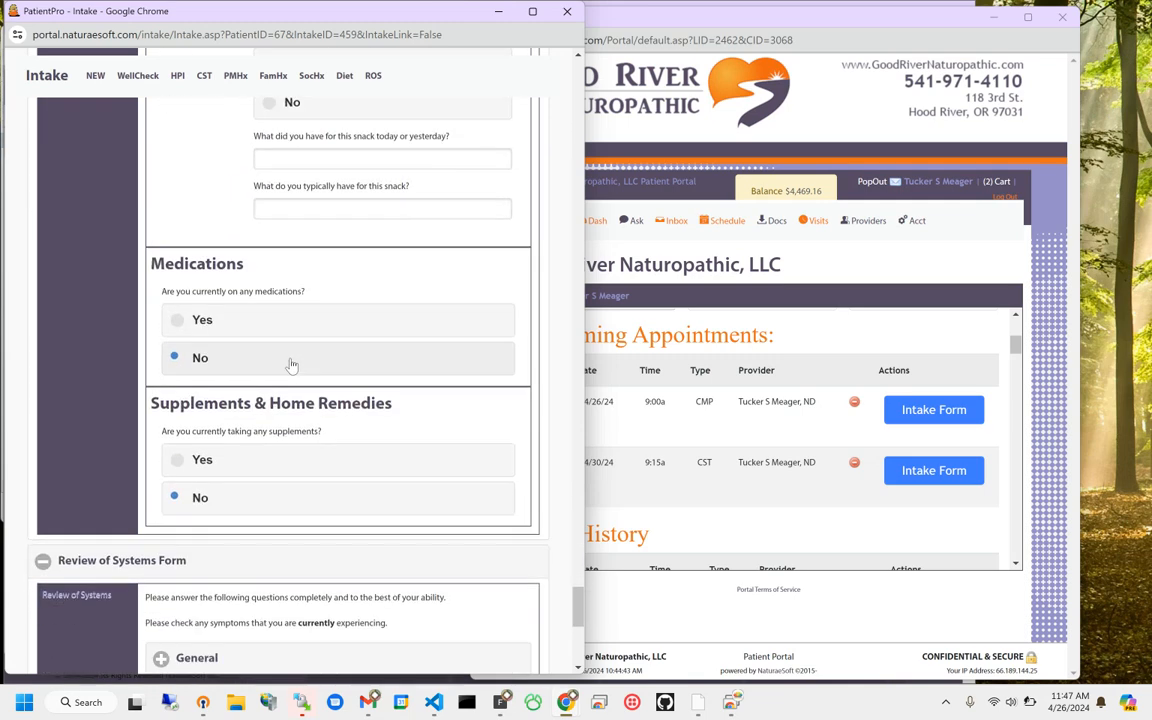
Step: Answer Yes to currently being on medications and to taking supplements, leaving both descriptions empty
{"action": "left_click", "coordinate": [224, 324]}
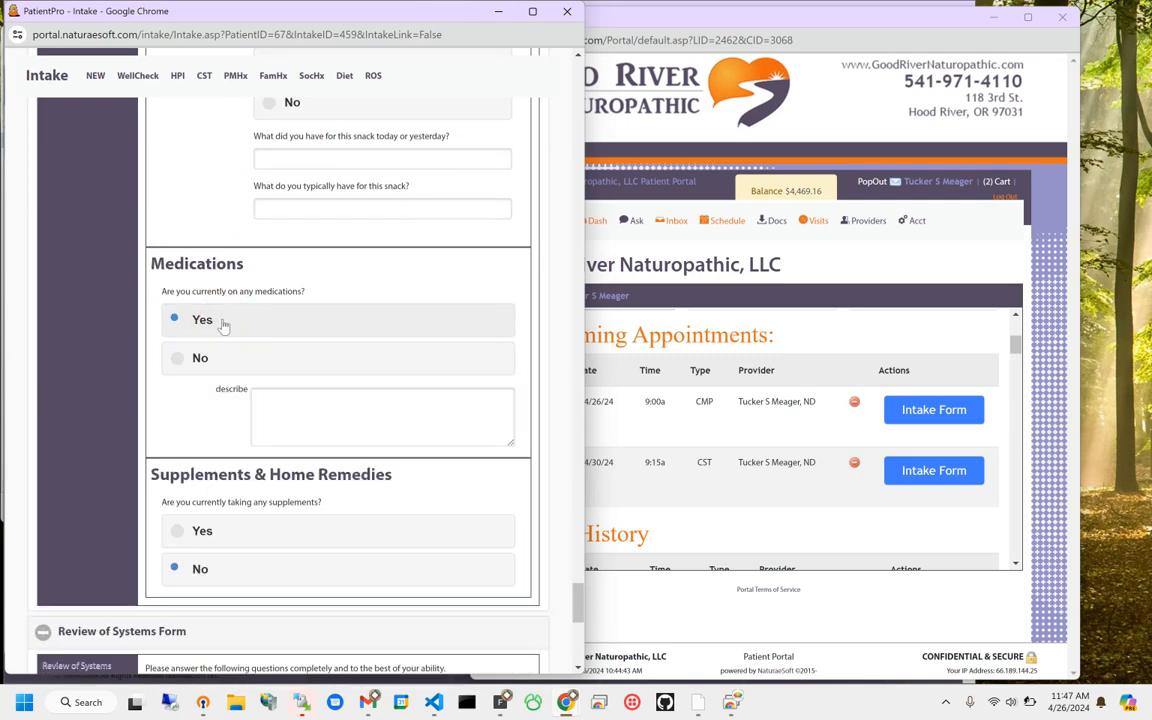
{"action": "left_click", "coordinate": [332, 430]}
{"action": "left_click", "coordinate": [235, 528]}
{"action": "scroll", "coordinate": [262, 515], "scroll_direction": "down", "scroll_amount": 3}
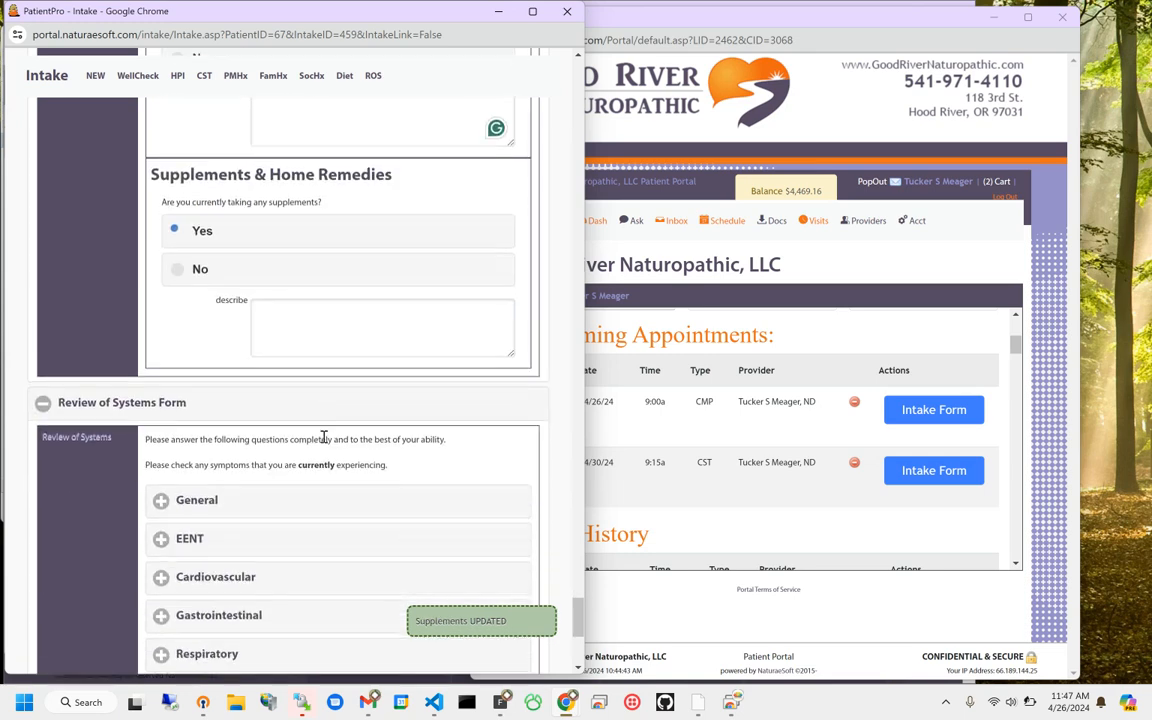
{"action": "left_click", "coordinate": [327, 318]}
Step: In the General group of the Review of Systems, answer No for eating disorder and Yes for appetite change and fatigue or weakness
{"action": "scroll", "coordinate": [290, 300], "scroll_direction": "down", "scroll_amount": 3}
{"action": "left_click", "coordinate": [249, 200]}
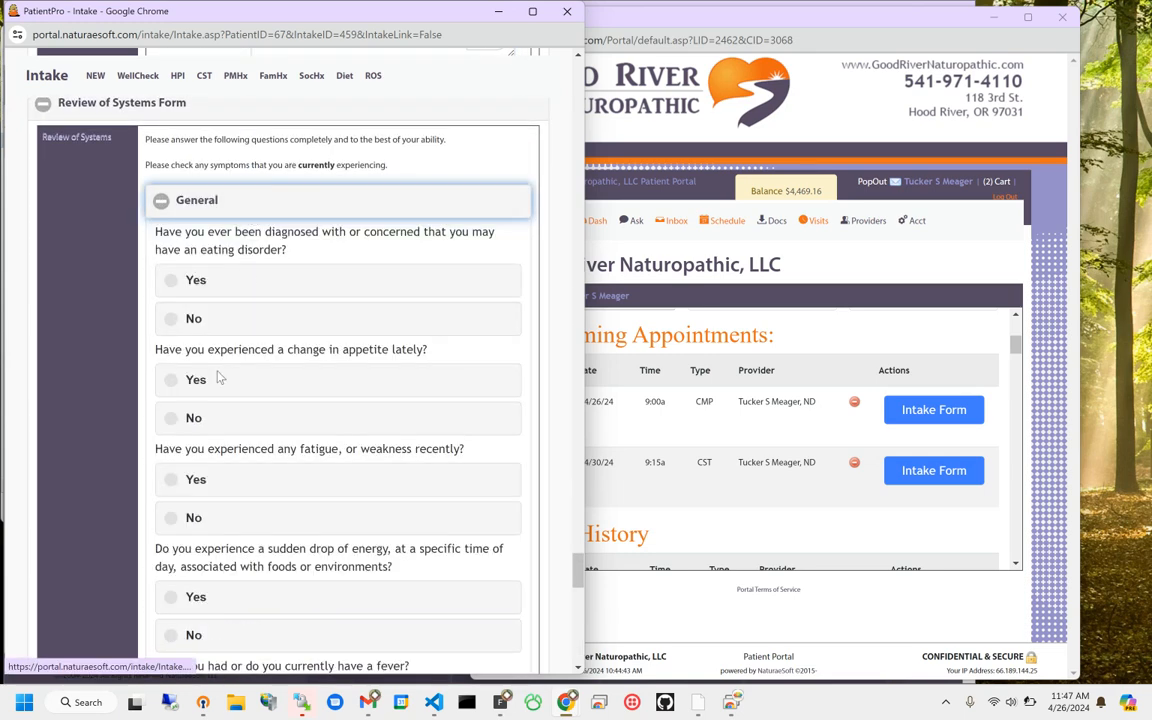
{"action": "scroll", "coordinate": [255, 339], "scroll_direction": "down", "scroll_amount": 2}
{"action": "scroll", "coordinate": [228, 208], "scroll_direction": "up", "scroll_amount": 1}
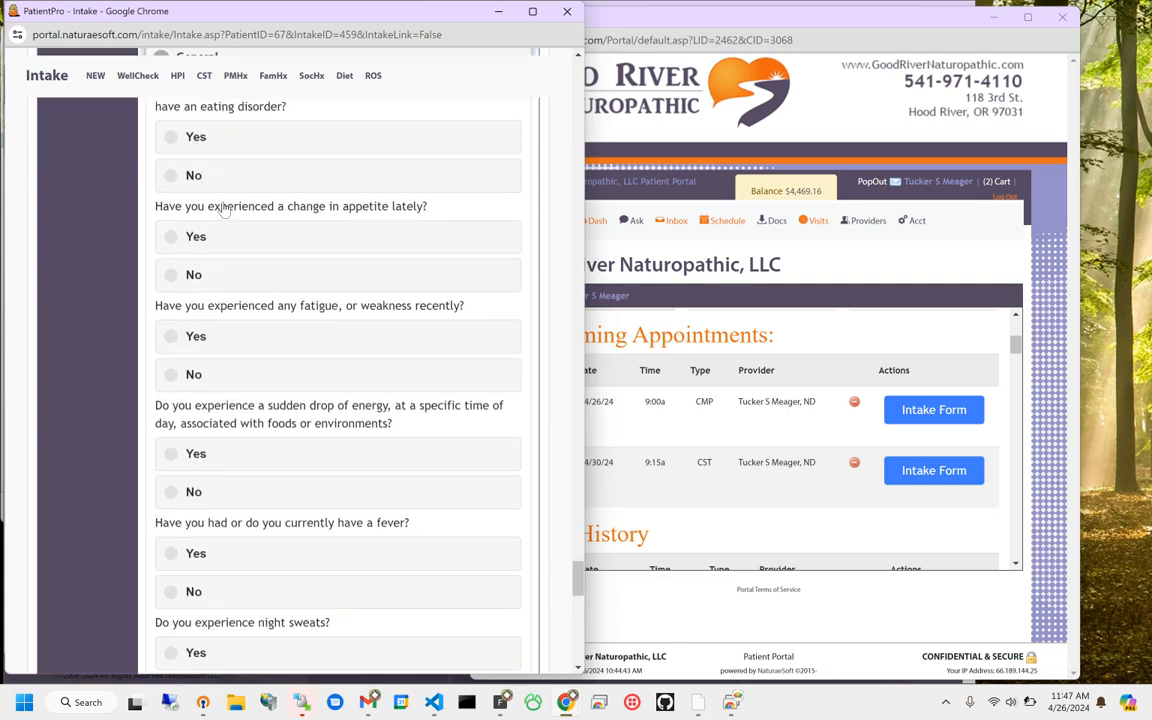
{"action": "left_click", "coordinate": [229, 207]}
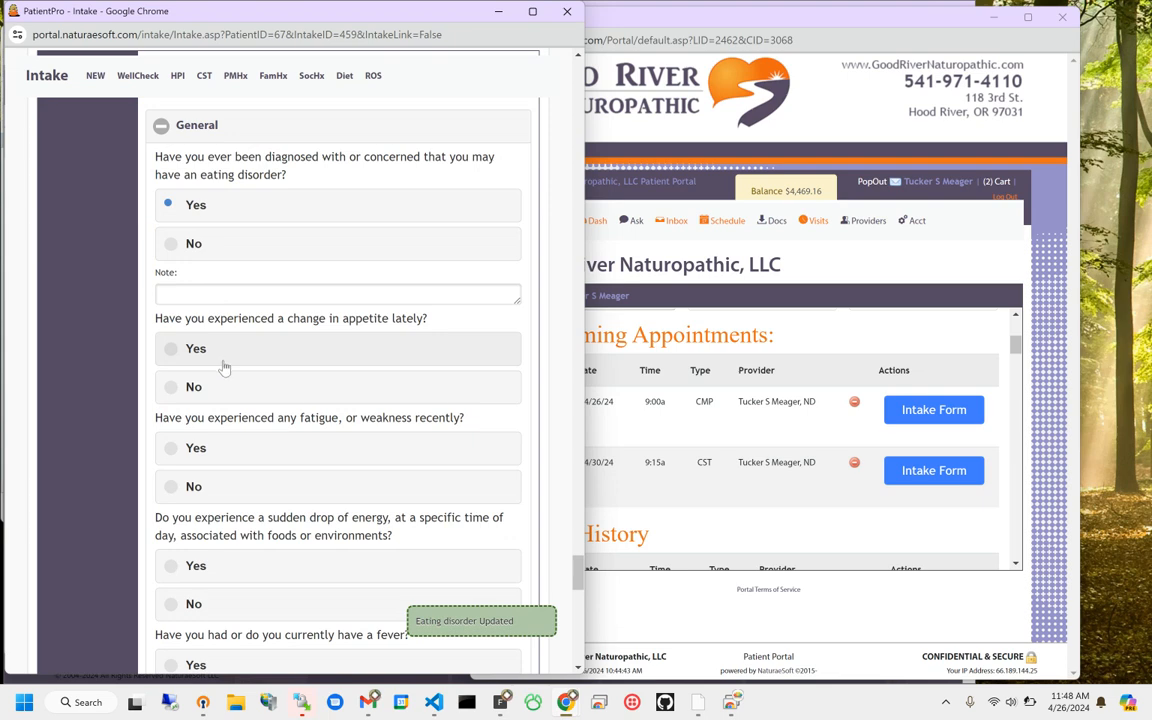
{"action": "left_click", "coordinate": [219, 247]}
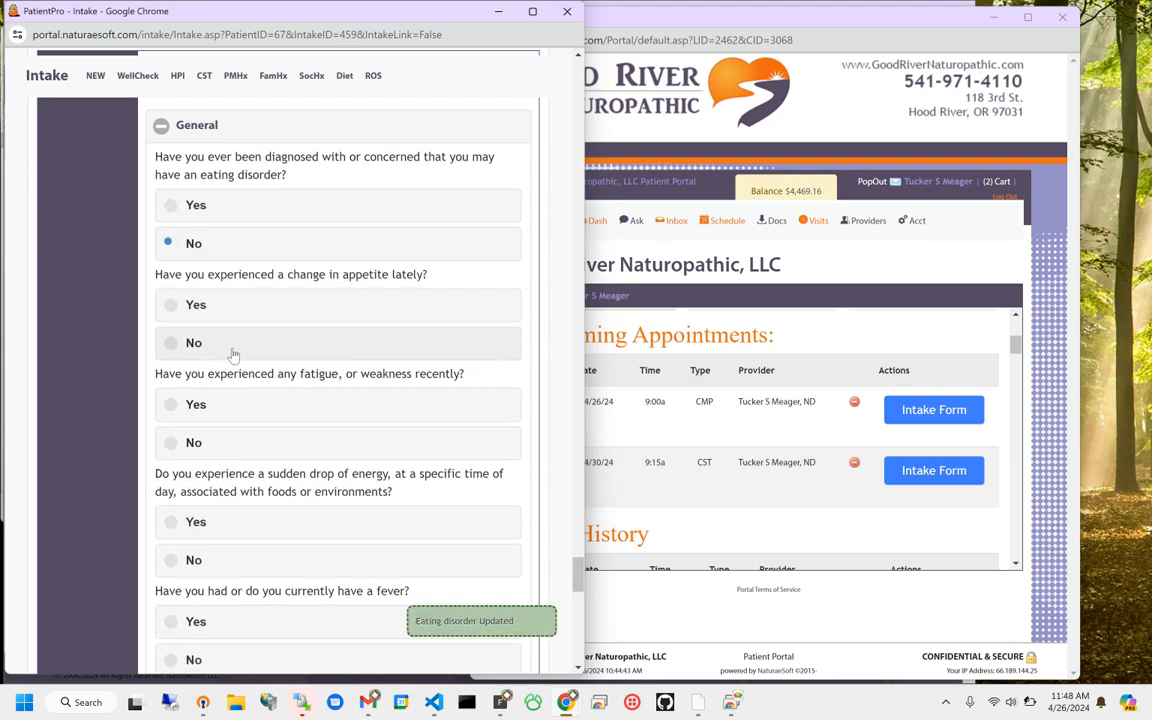
{"action": "left_click", "coordinate": [229, 312]}
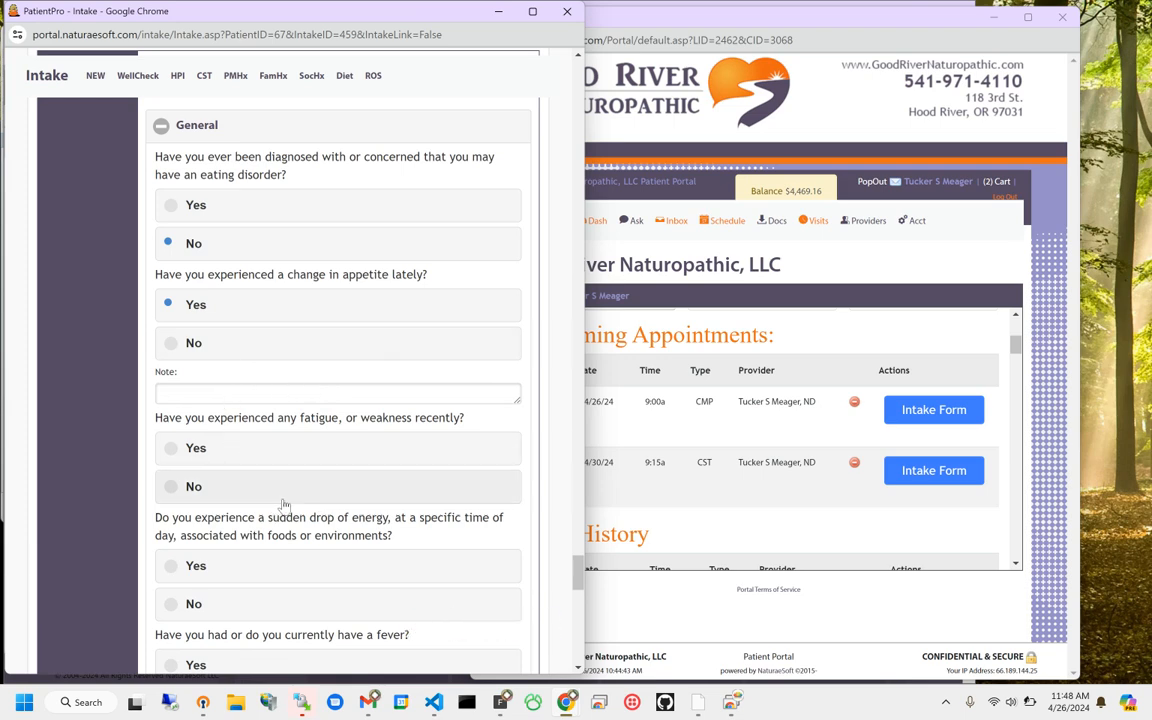
{"action": "left_click", "coordinate": [265, 455]}
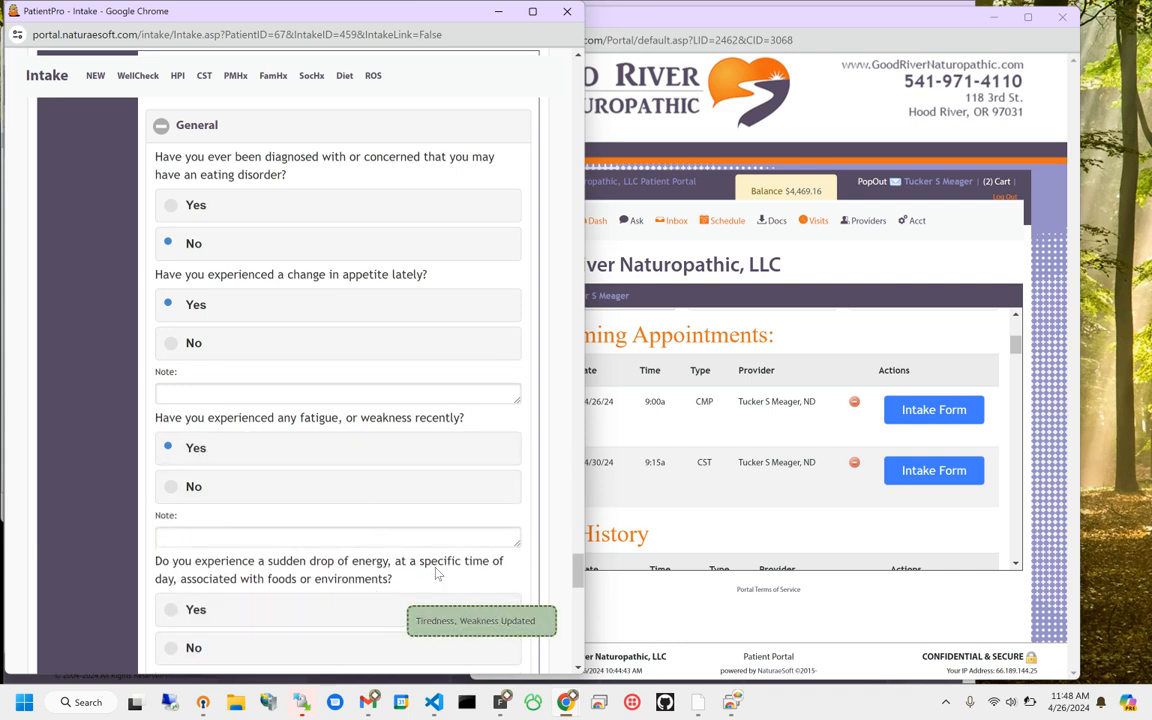
Step: Look over the remaining General questions and the other body-system groups, then submit the intake form for review and saving
{"action": "scroll", "coordinate": [270, 521], "scroll_direction": "down", "scroll_amount": 2}
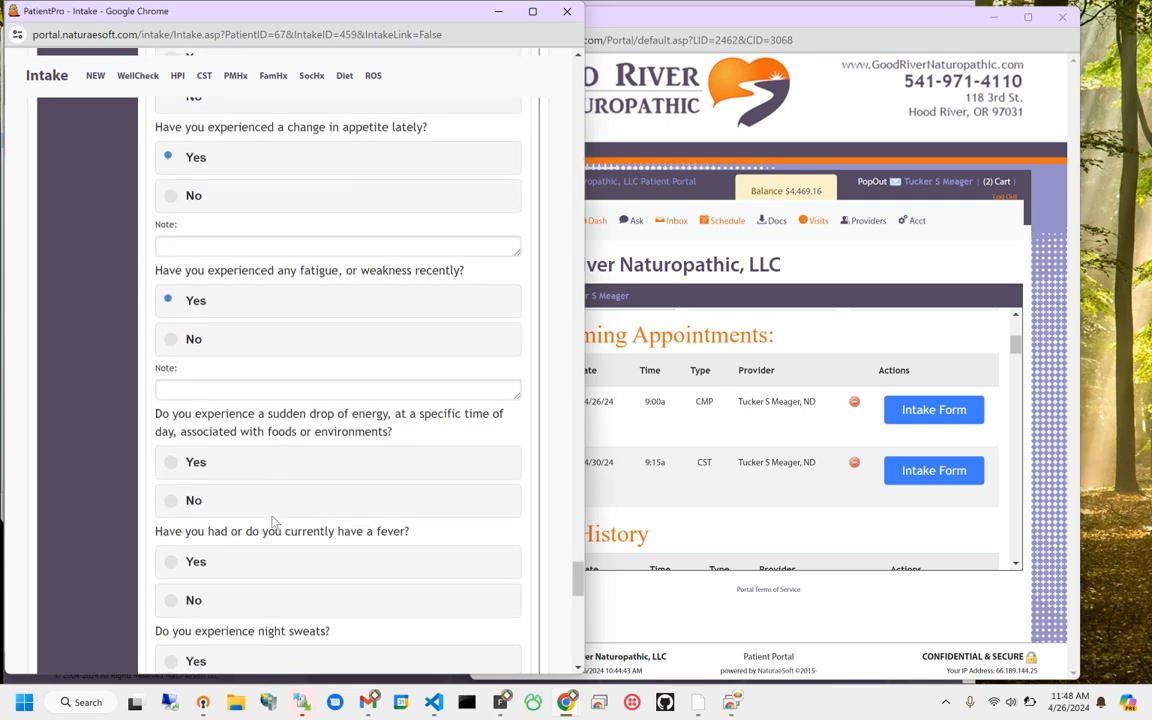
{"action": "scroll", "coordinate": [275, 514], "scroll_direction": "down", "scroll_amount": 3}
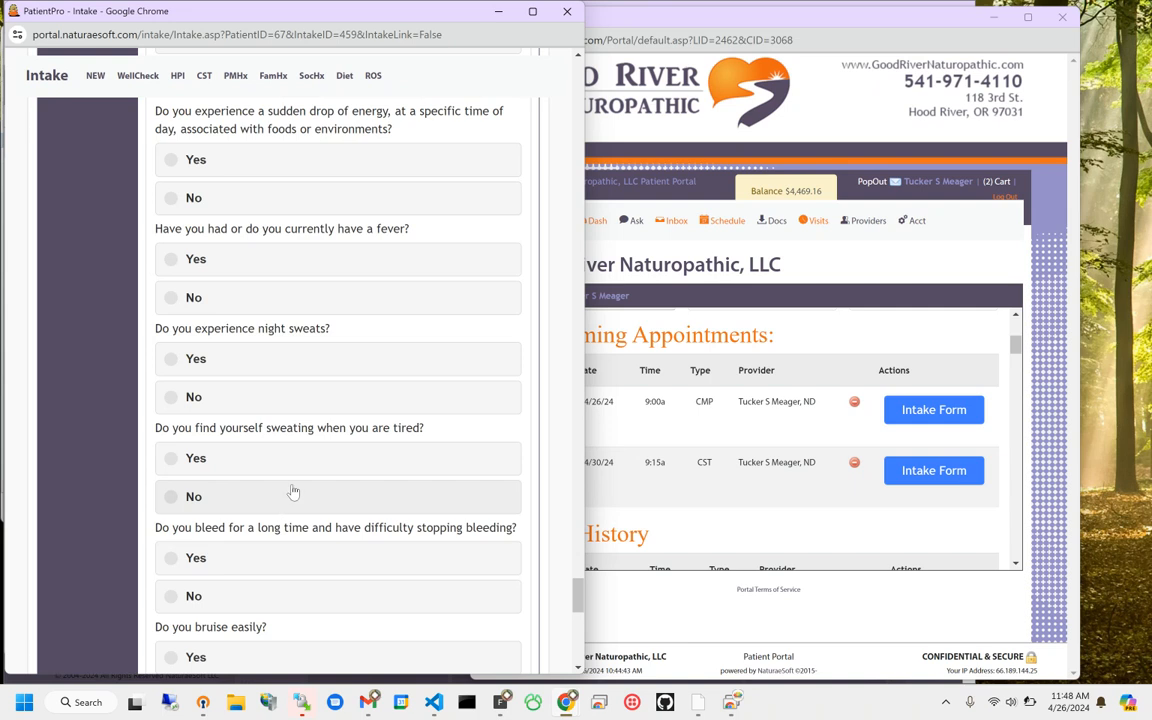
{"action": "scroll", "coordinate": [293, 492], "scroll_direction": "down", "scroll_amount": 2}
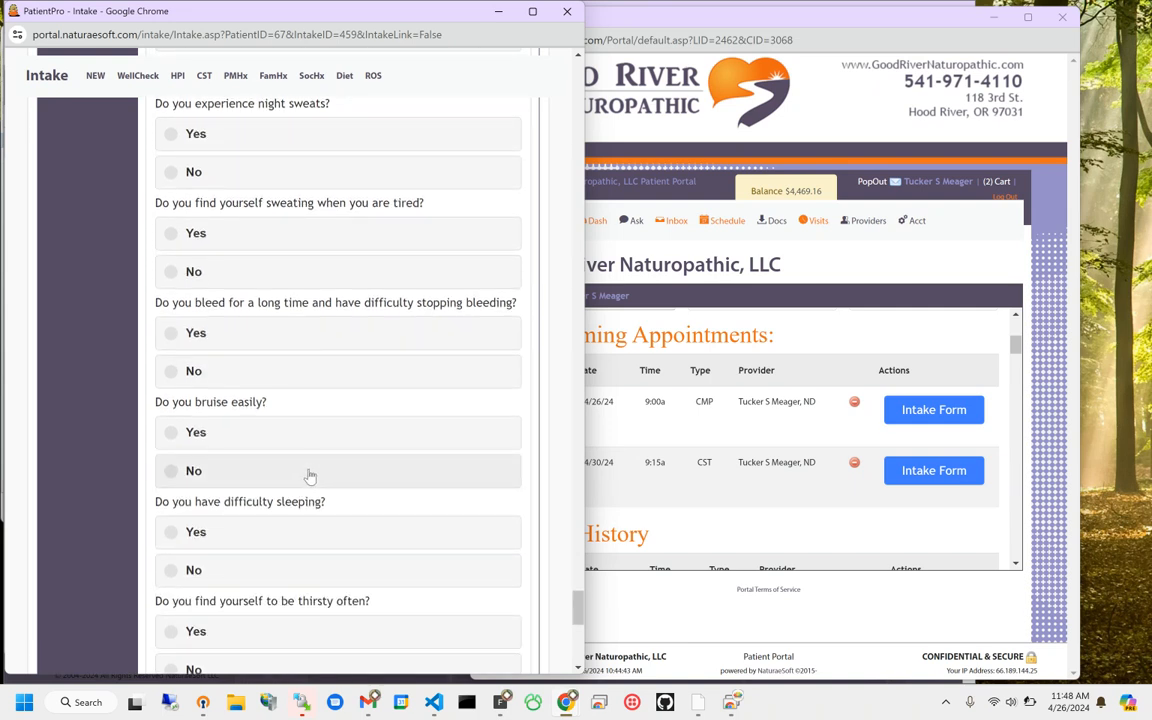
{"action": "scroll", "coordinate": [310, 470], "scroll_direction": "down", "scroll_amount": 7}
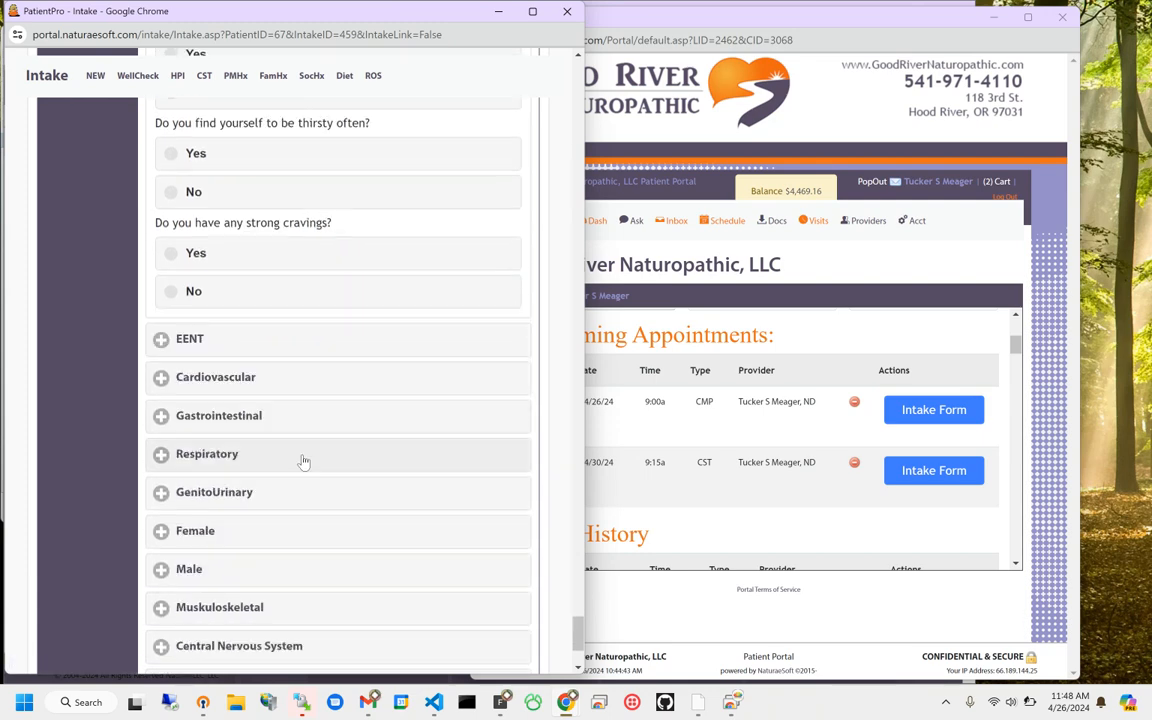
{"action": "left_click", "coordinate": [220, 630]}
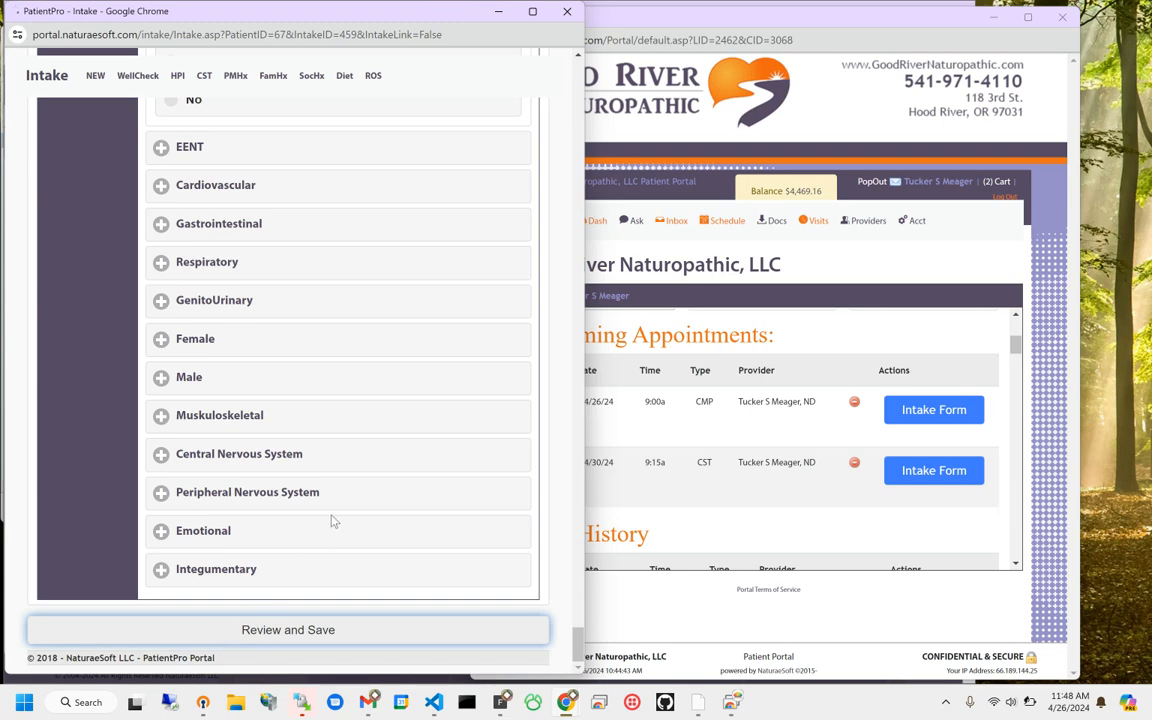
Step: Check the intake review's problems, symptom severity chart and answers, then approve the intake and send it to the doctor
{"action": "scroll", "coordinate": [294, 353], "scroll_direction": "down", "scroll_amount": 5}
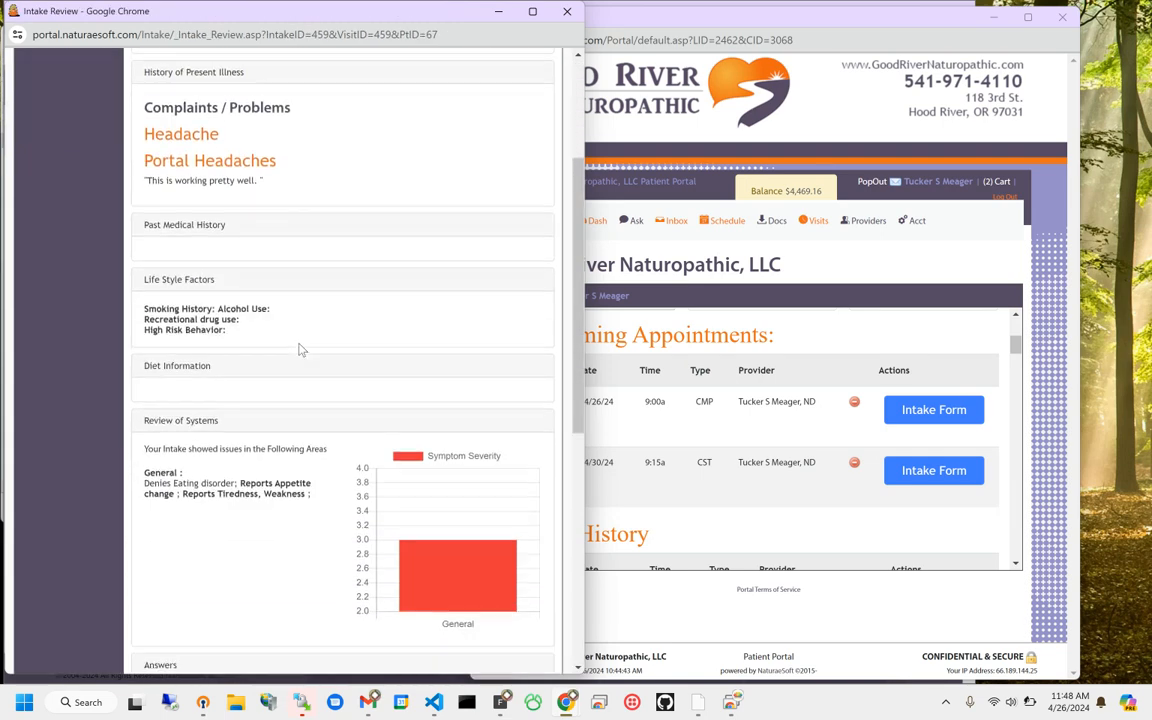
{"action": "mouse_move", "coordinate": [415, 330]}
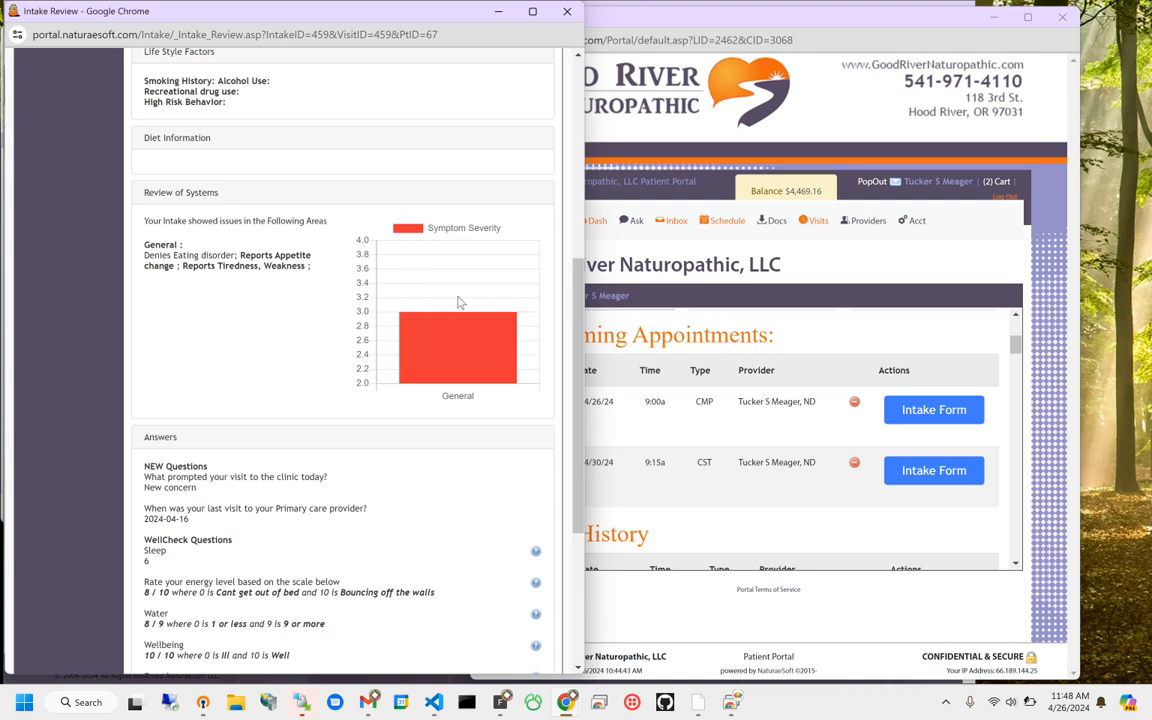
{"action": "scroll", "coordinate": [459, 302], "scroll_direction": "down", "scroll_amount": 3}
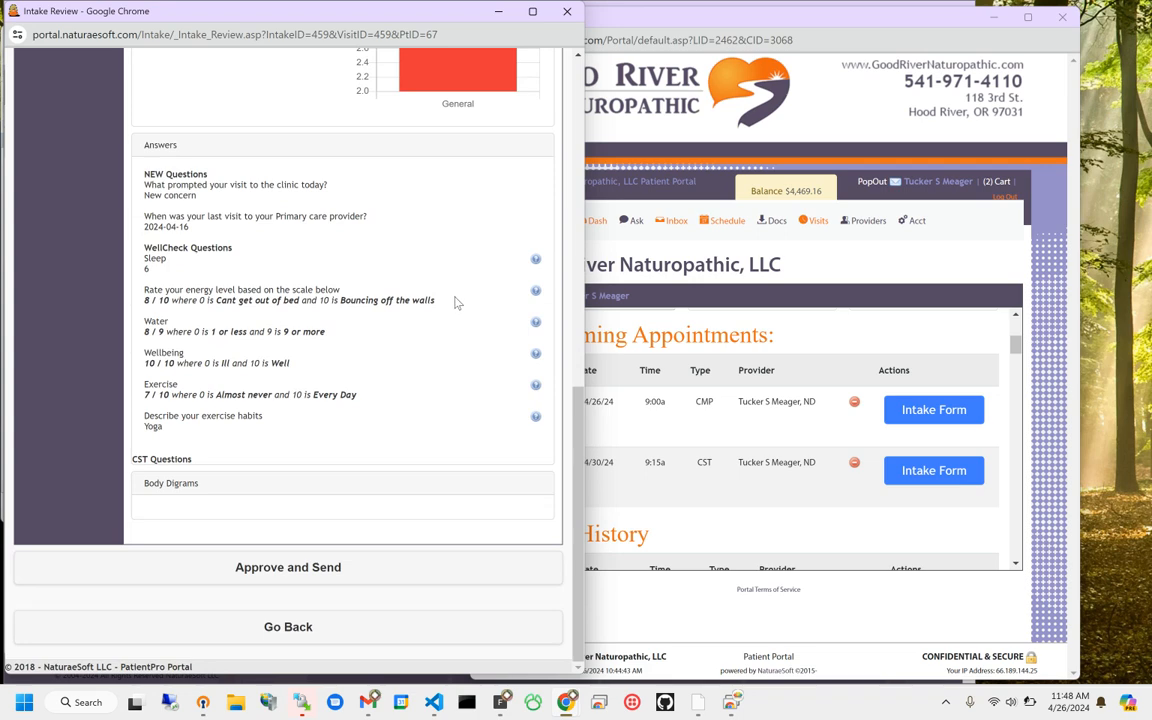
{"action": "left_click", "coordinate": [240, 567]}
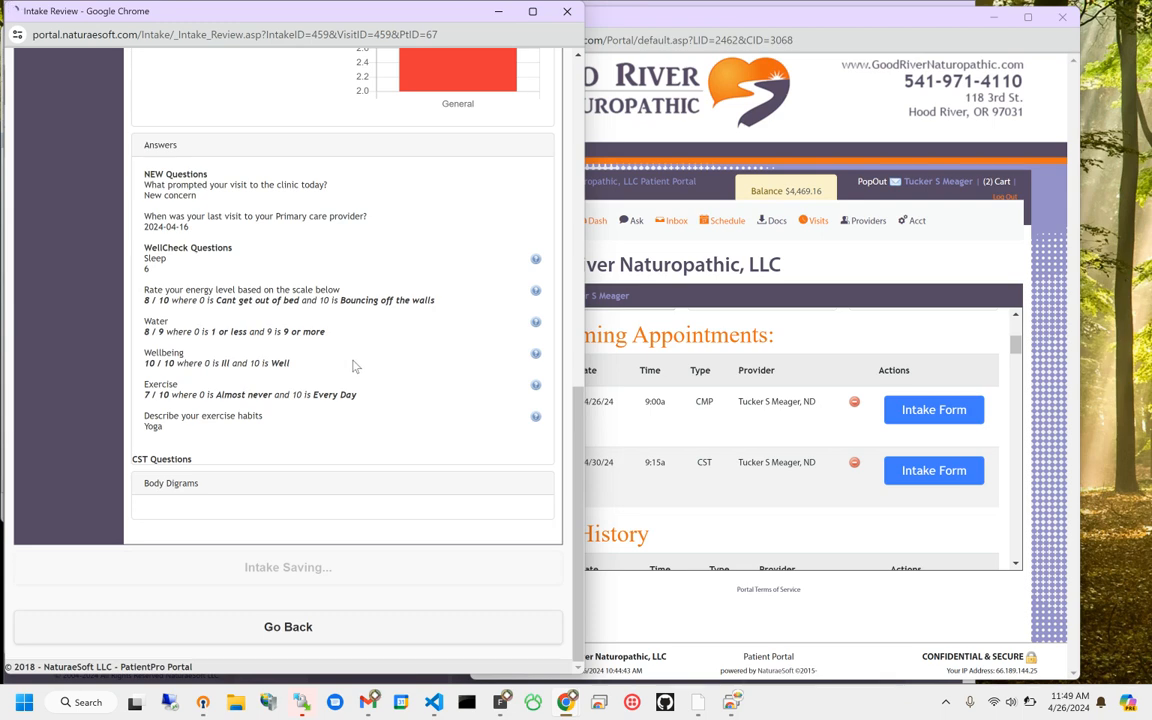
{"action": "scroll", "coordinate": [353, 360], "scroll_direction": "up", "scroll_amount": 8}
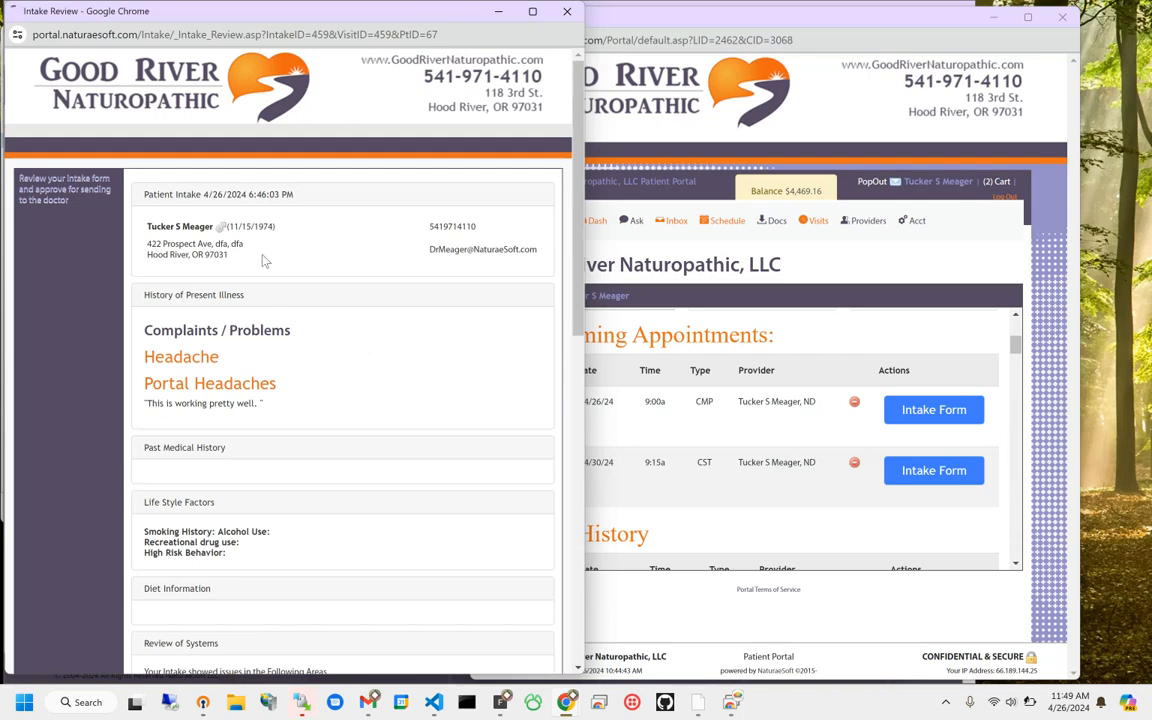
Step: Switch to the OfficePro weekly schedule, open the intake document of Friday 4/26's 9:00 am appointment and read all its pages
{"action": "left_click", "coordinate": [762, 5]}
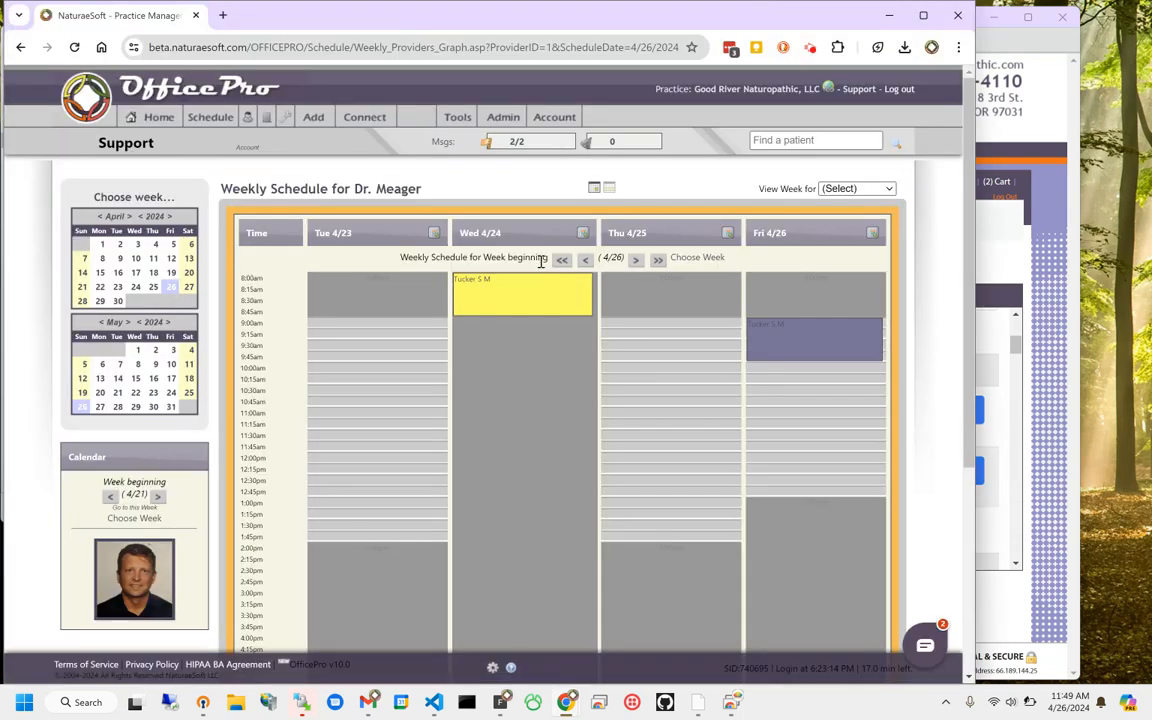
{"action": "mouse_move", "coordinate": [778, 360]}
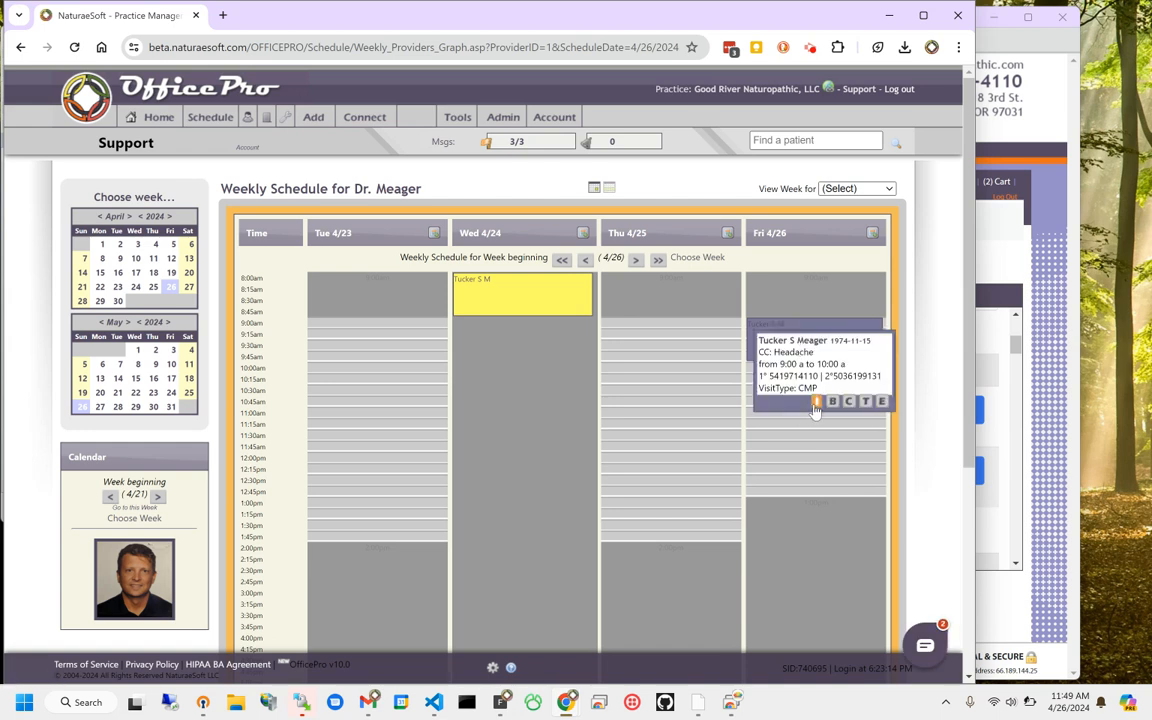
{"action": "left_click", "coordinate": [816, 403]}
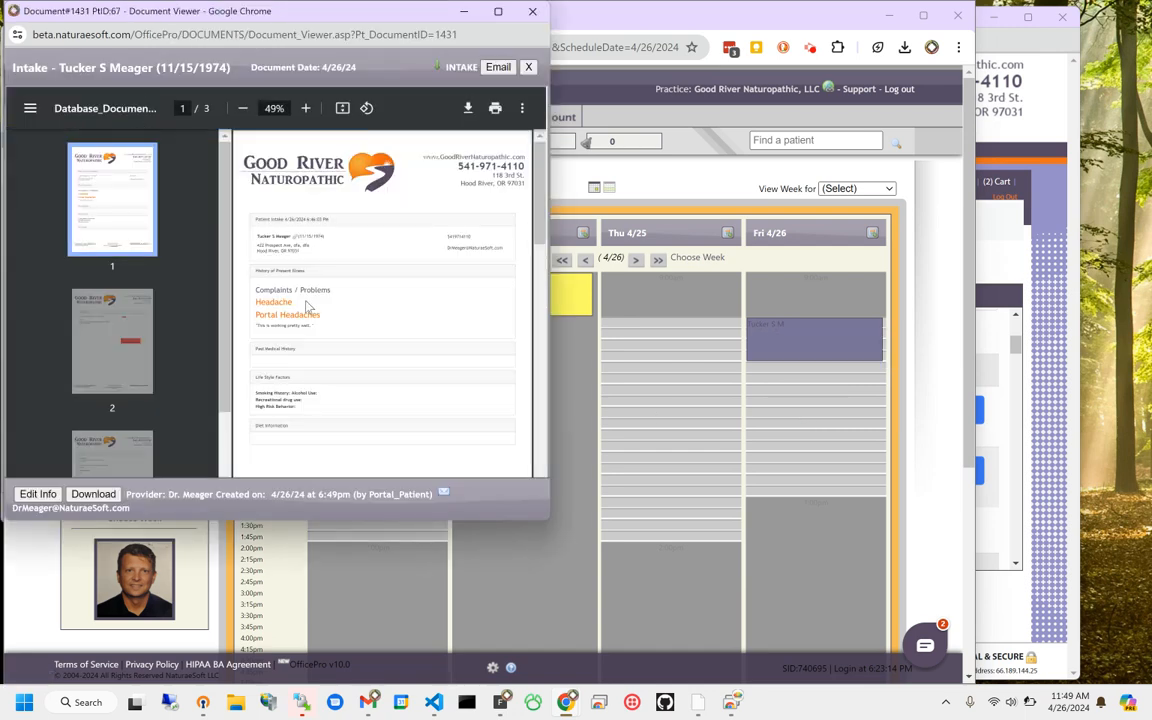
{"action": "scroll", "coordinate": [343, 289], "scroll_direction": "down", "scroll_amount": 5}
{"action": "scroll", "coordinate": [343, 289], "scroll_direction": "down", "scroll_amount": 5}
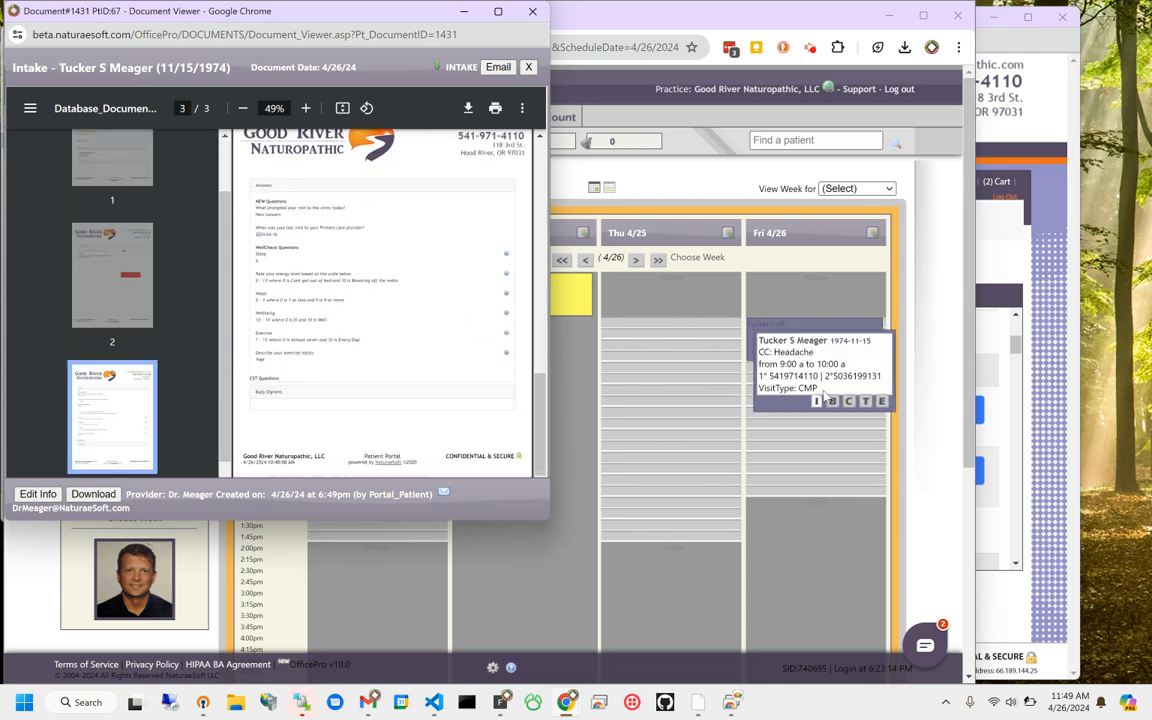
Step: Open the chart note for Friday's 9:00 am visit and insert all New Patient Questions answers, dismissing the battery warning
{"action": "left_click", "coordinate": [849, 402]}
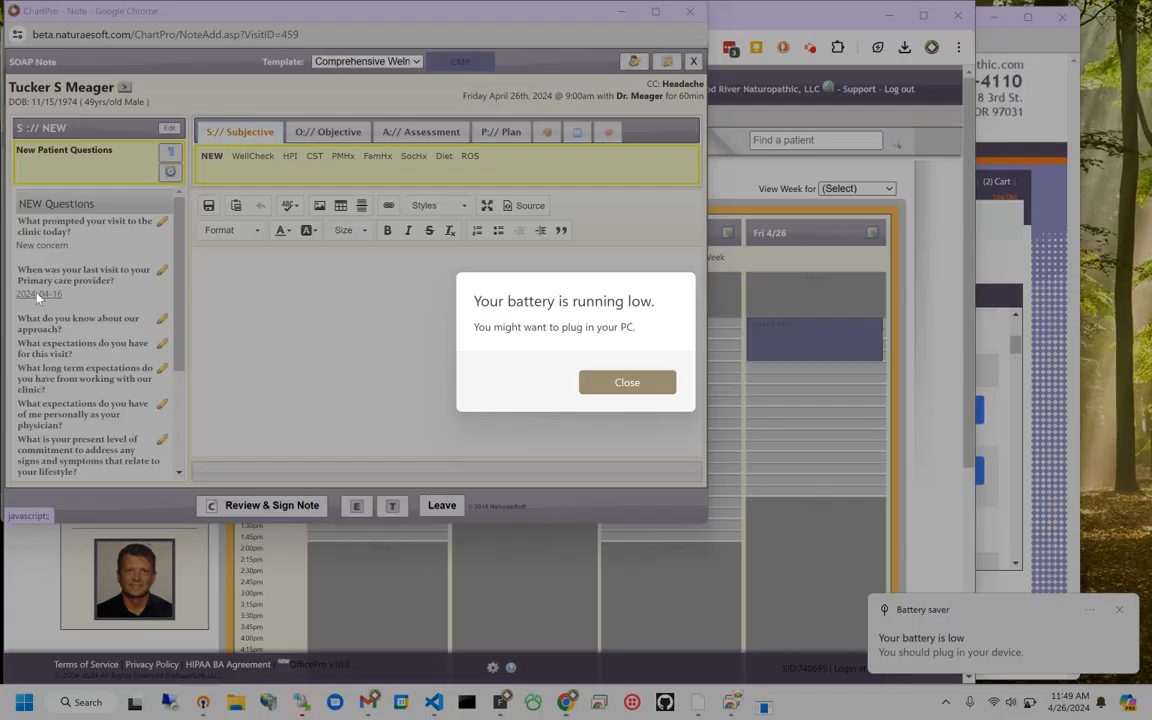
{"action": "left_click", "coordinate": [604, 382]}
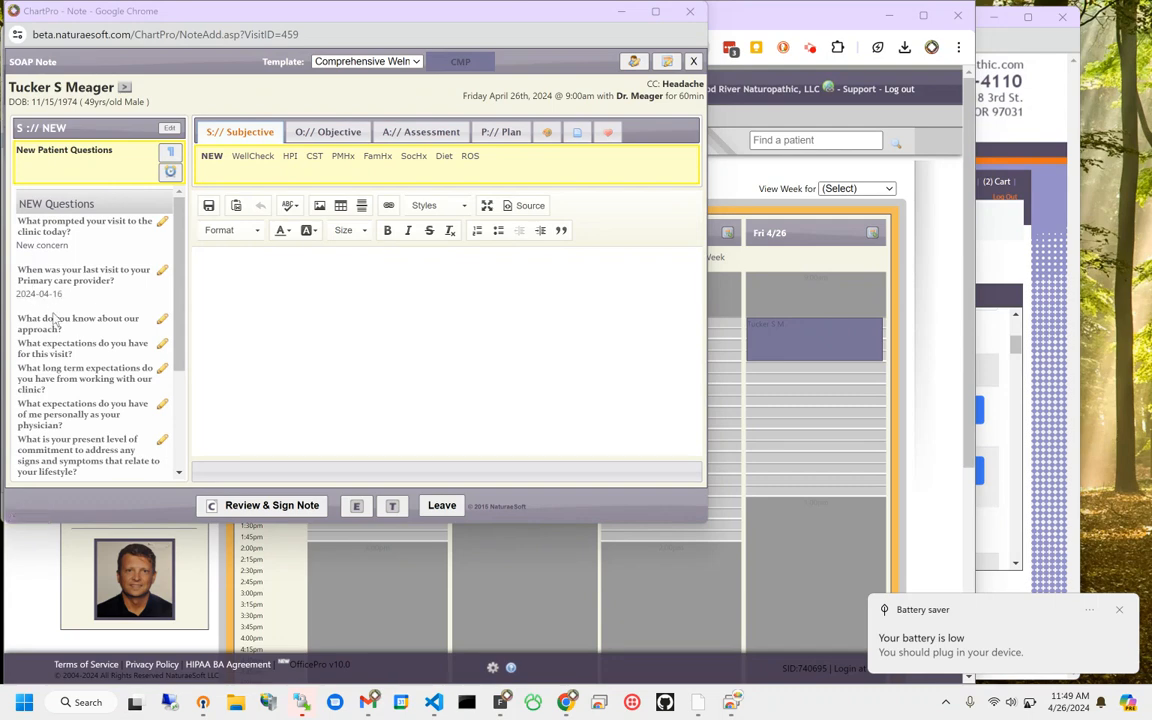
{"action": "scroll", "coordinate": [50, 310], "scroll_direction": "down", "scroll_amount": 3}
{"action": "left_click", "coordinate": [57, 466]}
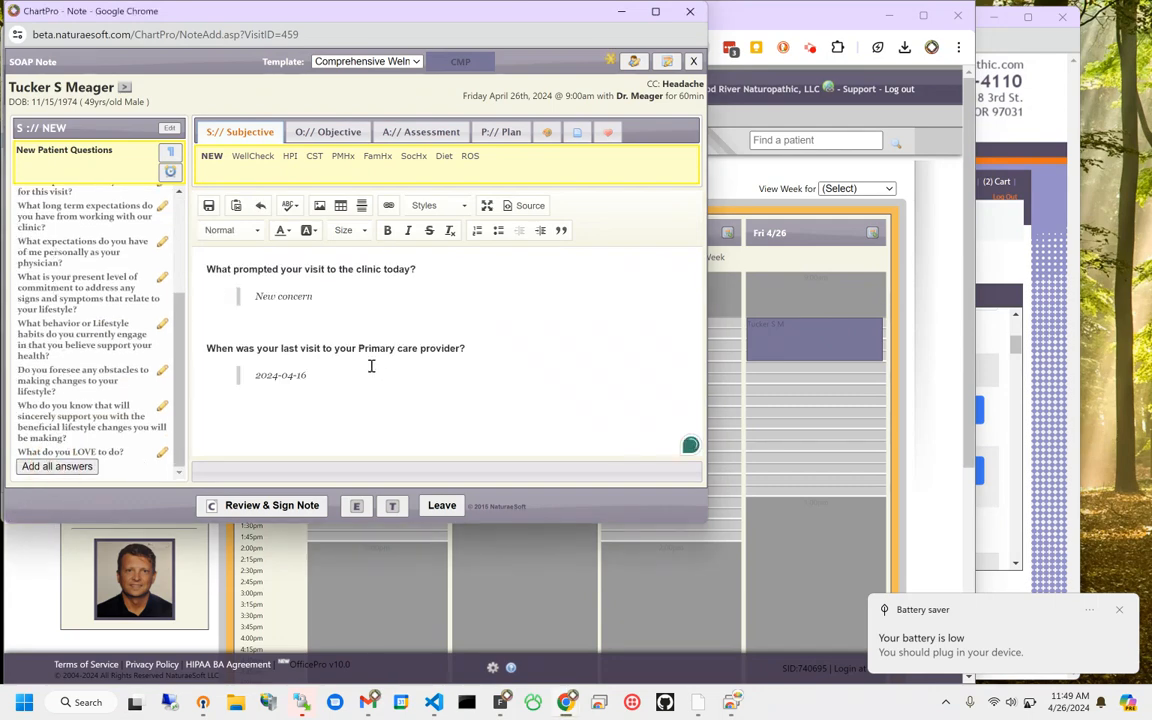
Step: In the note's WellCheck segment, insert all the Wellness Check In answers
{"action": "left_click", "coordinate": [258, 160]}
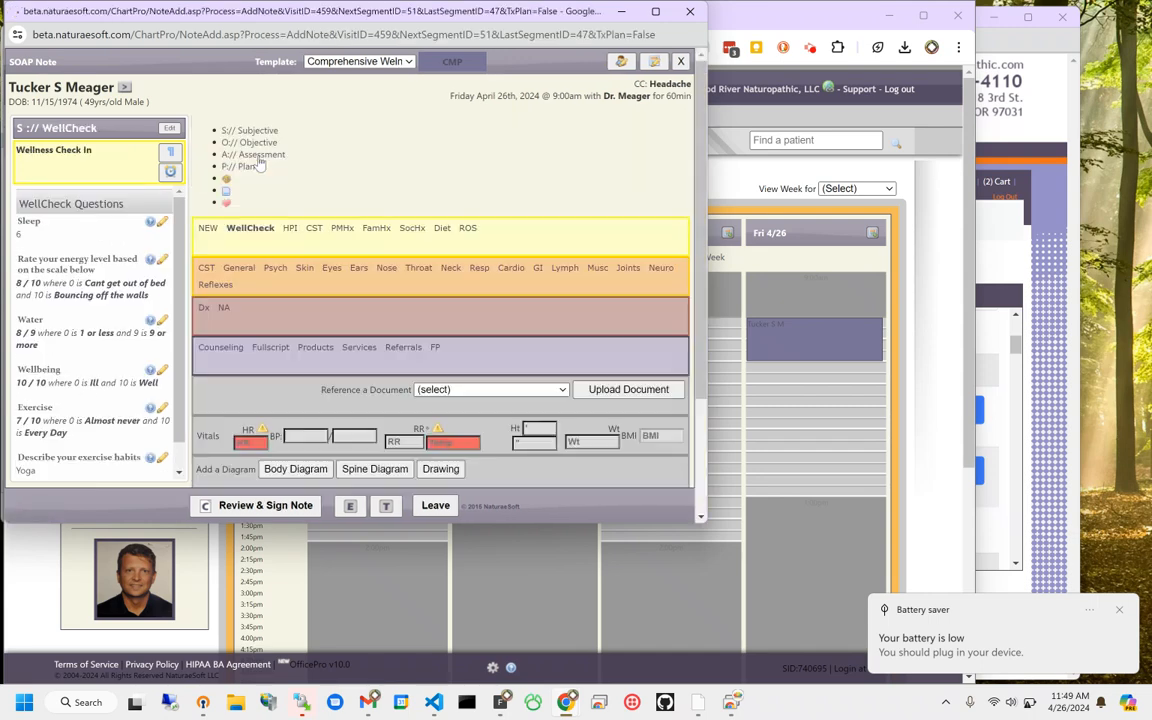
{"action": "scroll", "coordinate": [52, 388], "scroll_direction": "down", "scroll_amount": 1}
{"action": "scroll", "coordinate": [52, 388], "scroll_direction": "down", "scroll_amount": 1}
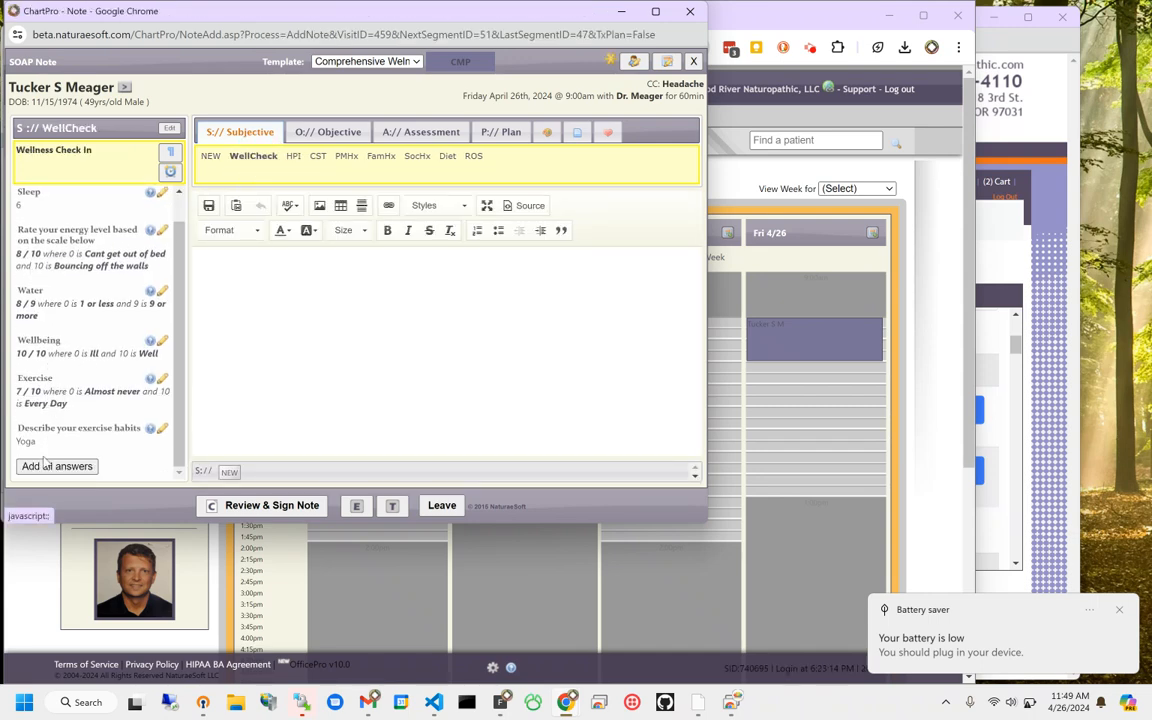
{"action": "left_click", "coordinate": [48, 466]}
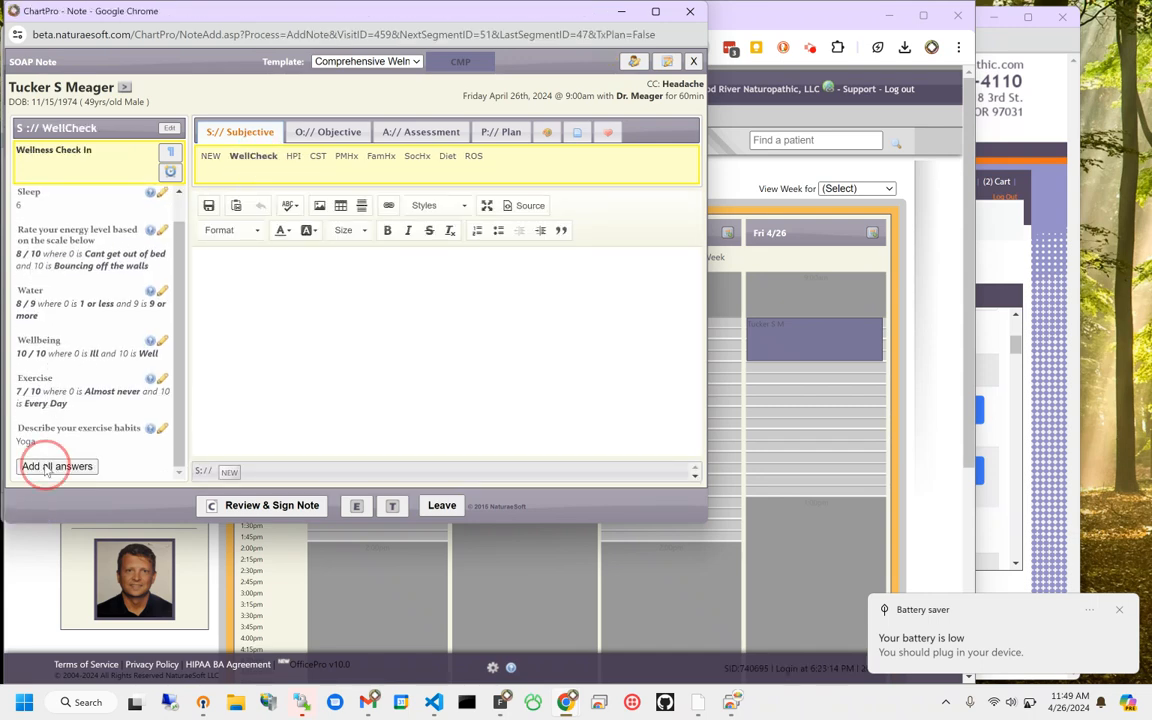
Step: In the History of Present Illness segment, insert the Headache problem from the patient's problem list into the note
{"action": "left_click", "coordinate": [293, 157]}
{"action": "left_click", "coordinate": [30, 240]}
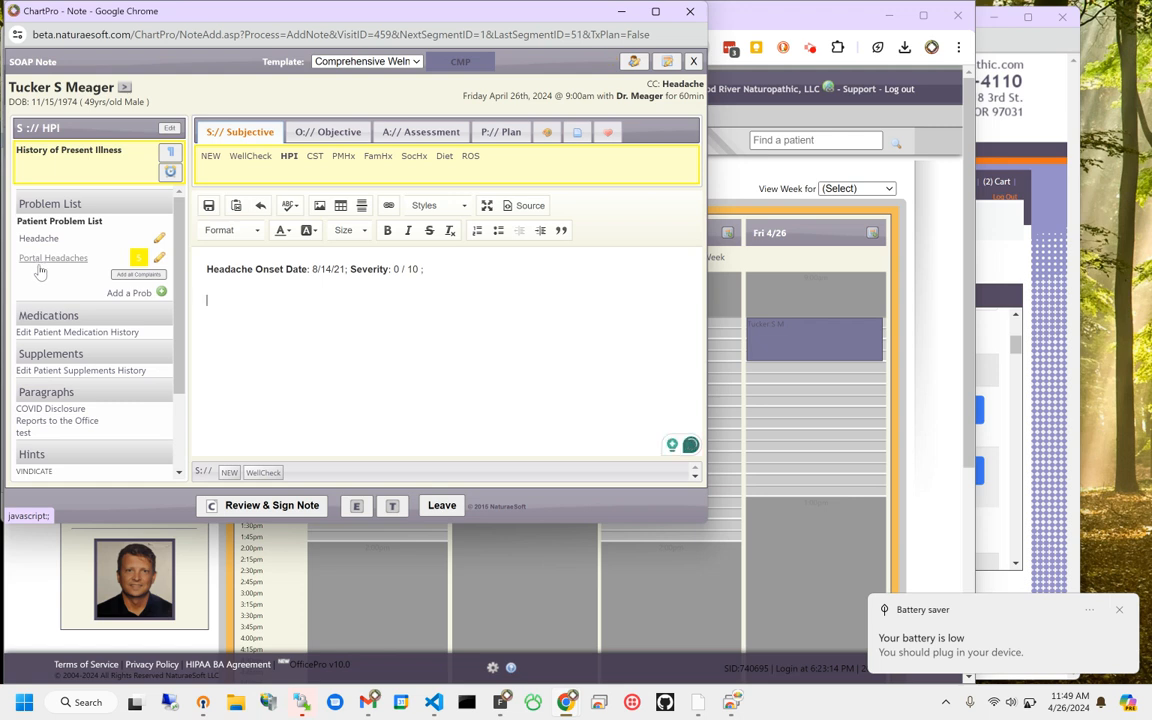
{"action": "scroll", "coordinate": [150, 350], "scroll_direction": "down", "scroll_amount": 2}
{"action": "scroll", "coordinate": [152, 349], "scroll_direction": "up", "scroll_amount": 1}
{"action": "scroll", "coordinate": [150, 350], "scroll_direction": "up", "scroll_amount": 1}
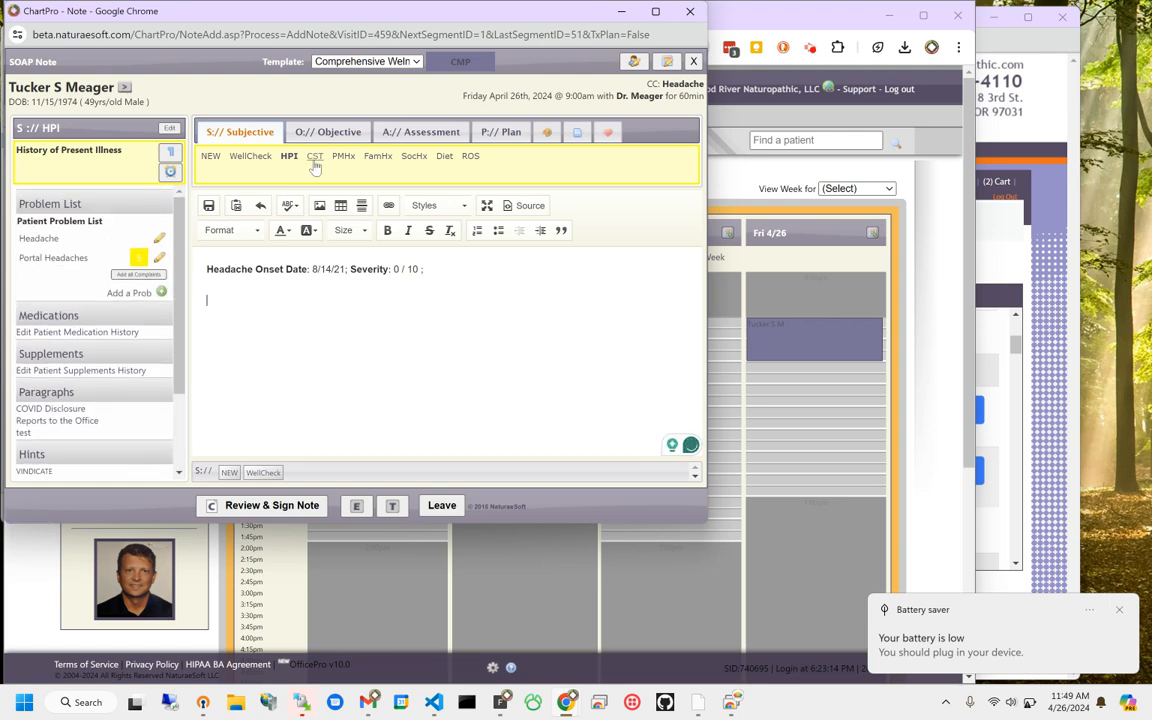
Step: Examine the note's Craniosacral Evaluation and Past Medical History segments for patient answers
{"action": "left_click", "coordinate": [313, 158]}
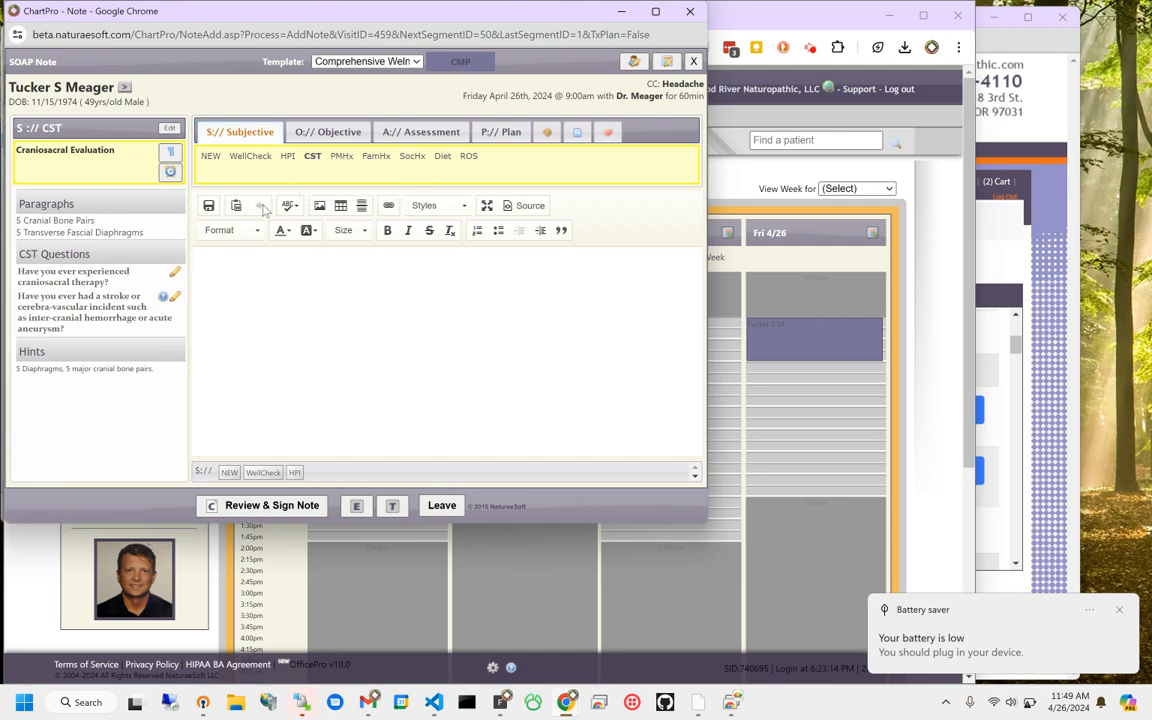
{"action": "left_click", "coordinate": [341, 158]}
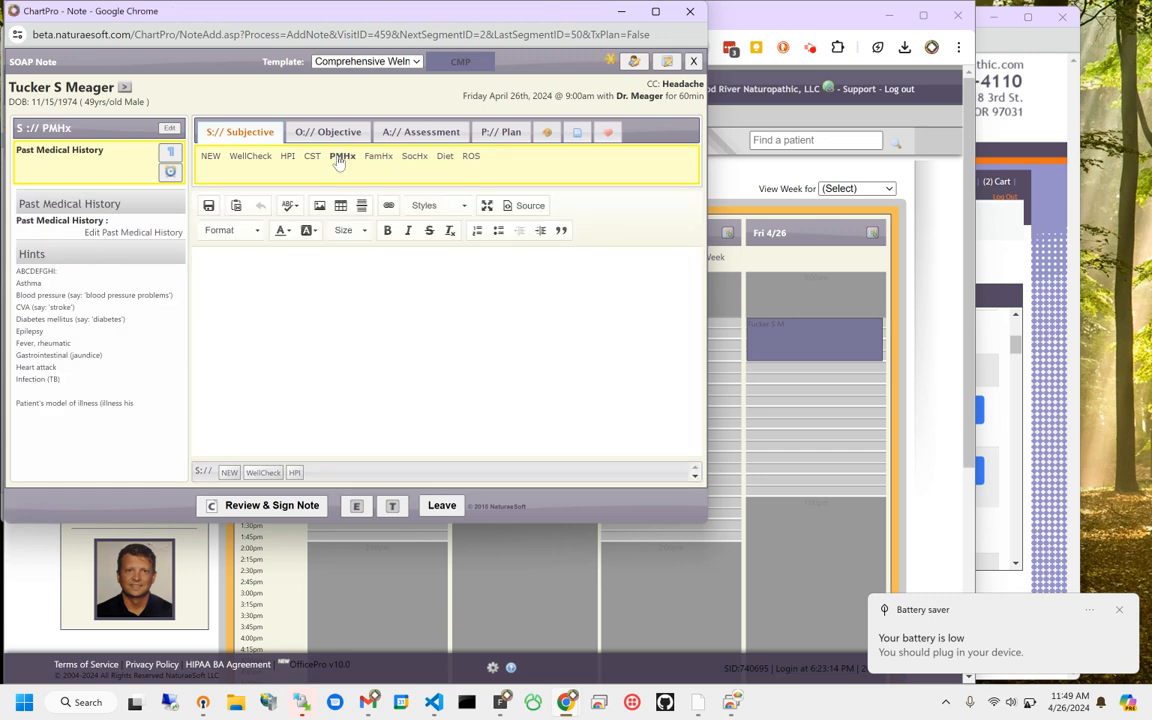